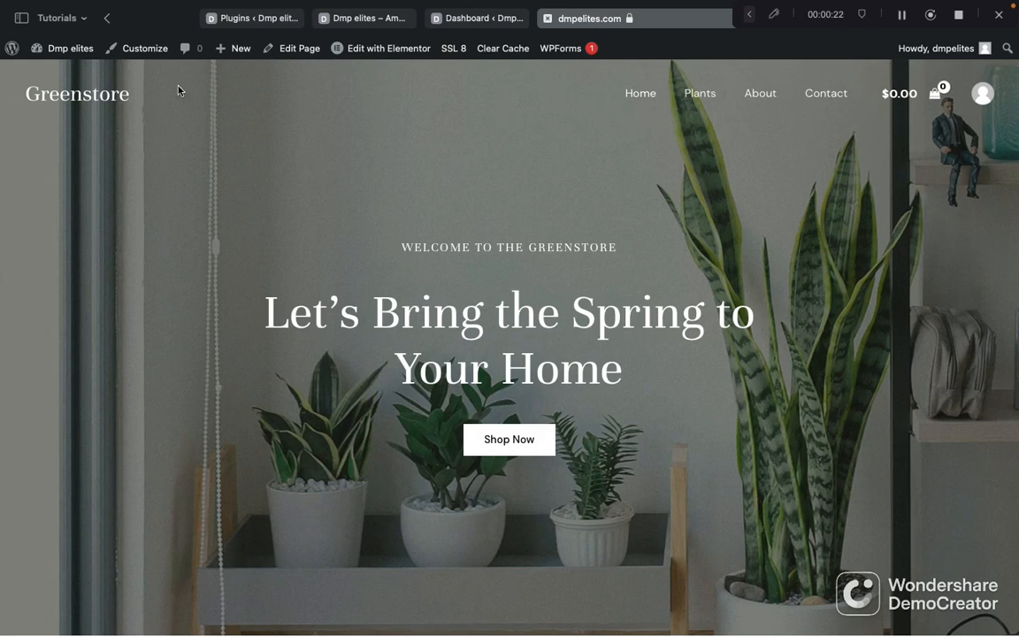
# Open the Greenstore home page in the WordPress page editor and display its Astra Settings.
pyautogui.scroll(-15, 826, 146)
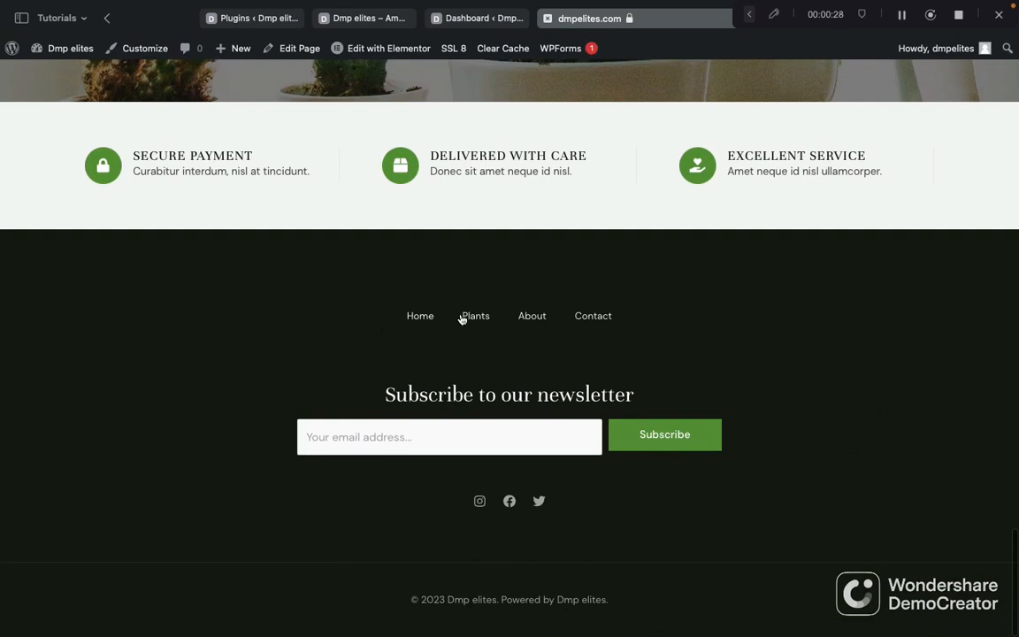
pyautogui.scroll(15, 810, 346)
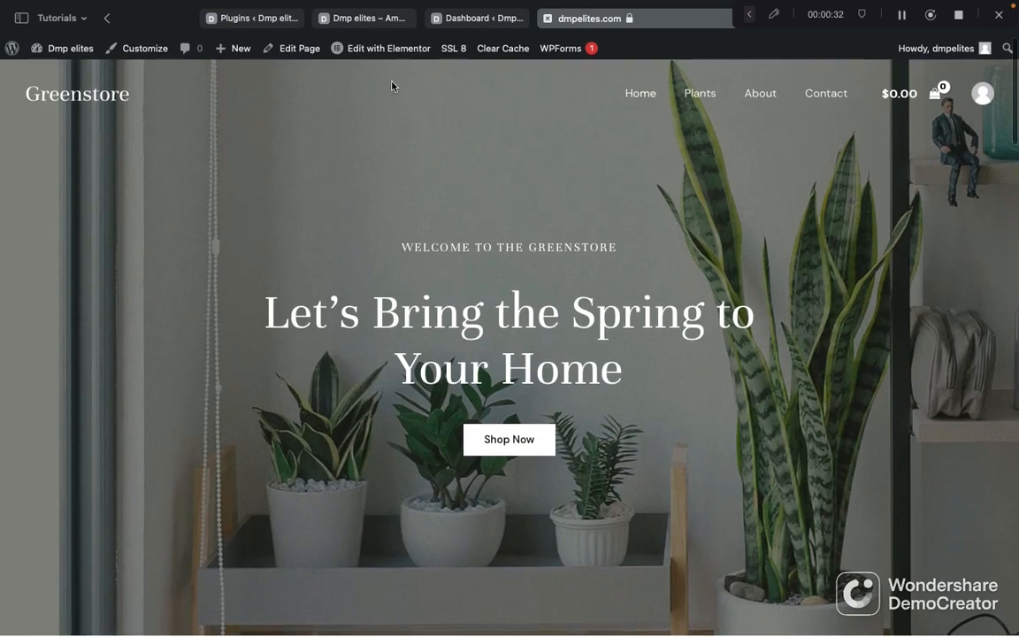
pyautogui.click(298, 55)
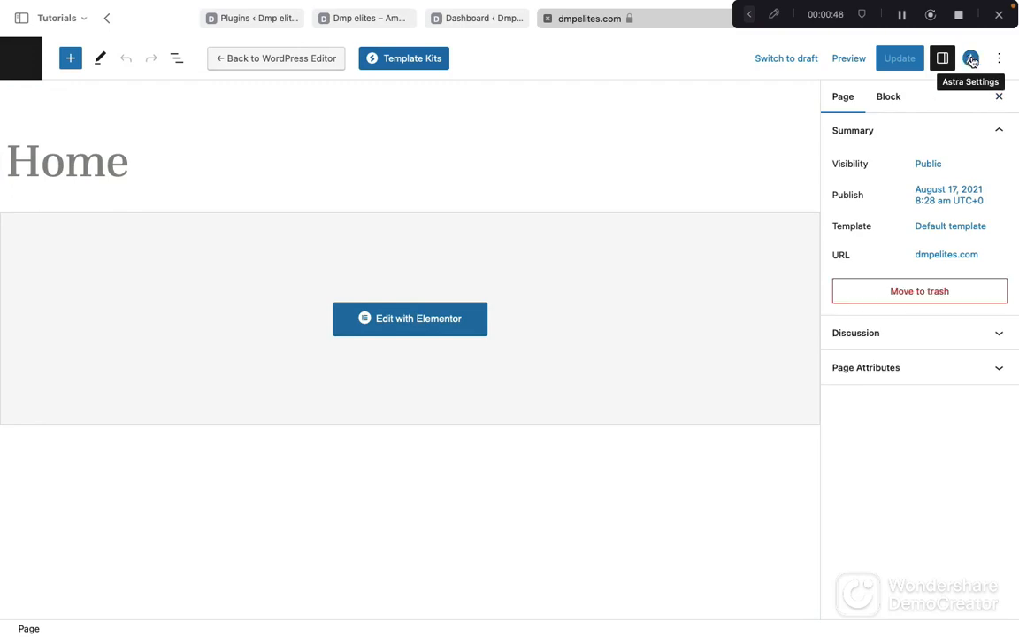
pyautogui.click(998, 59)
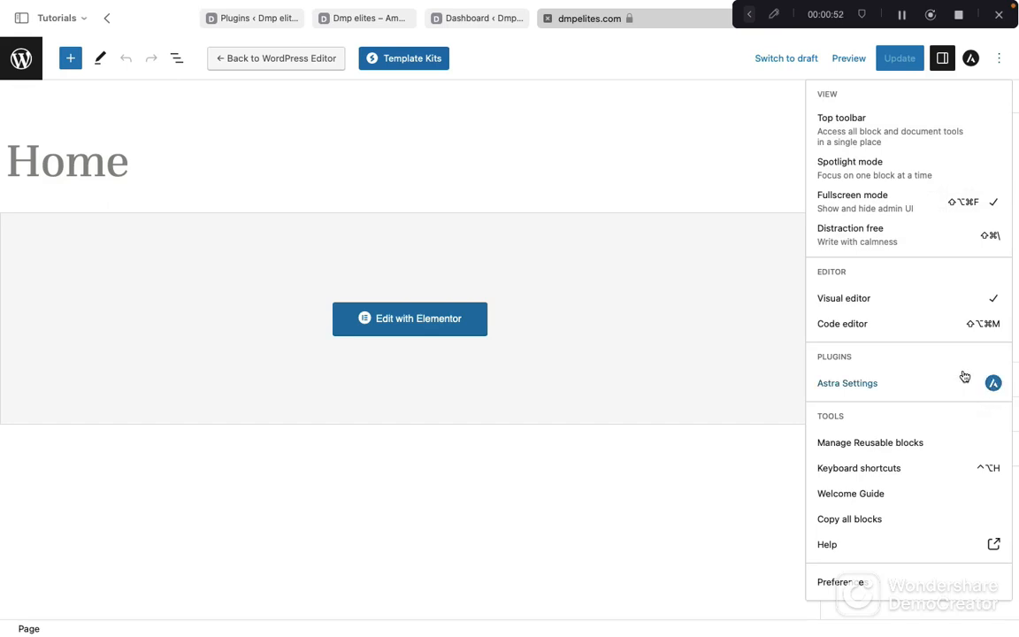
pyautogui.click(907, 390)
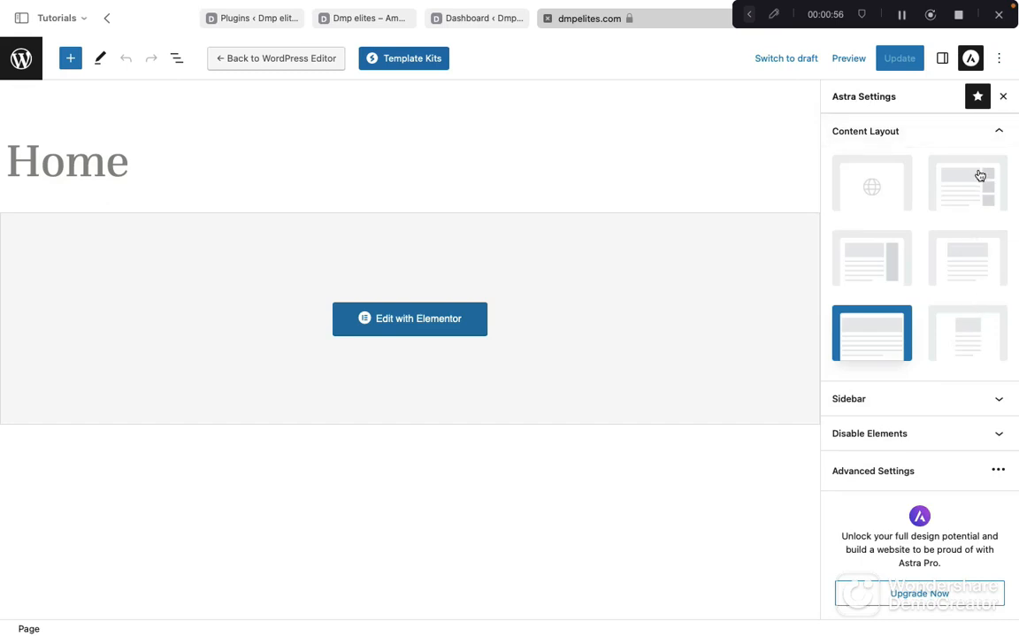
pyautogui.click(970, 62)
pyautogui.click(971, 62)
pyautogui.scroll(-1, 940, 369)
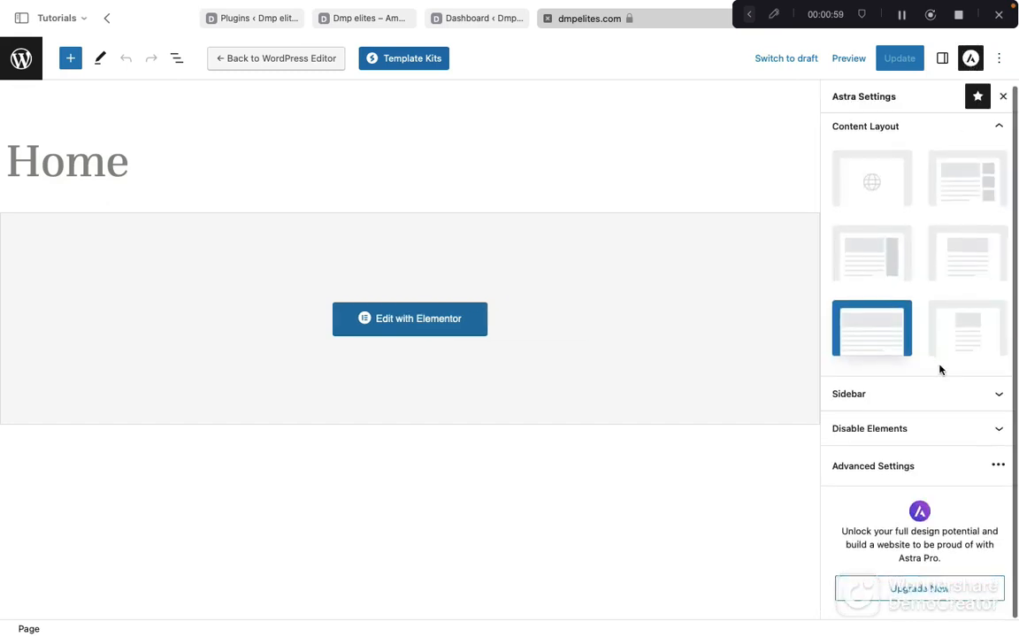
# Disable the header, footer and banner area for the Home page, and update the page.
pyautogui.click(995, 433)
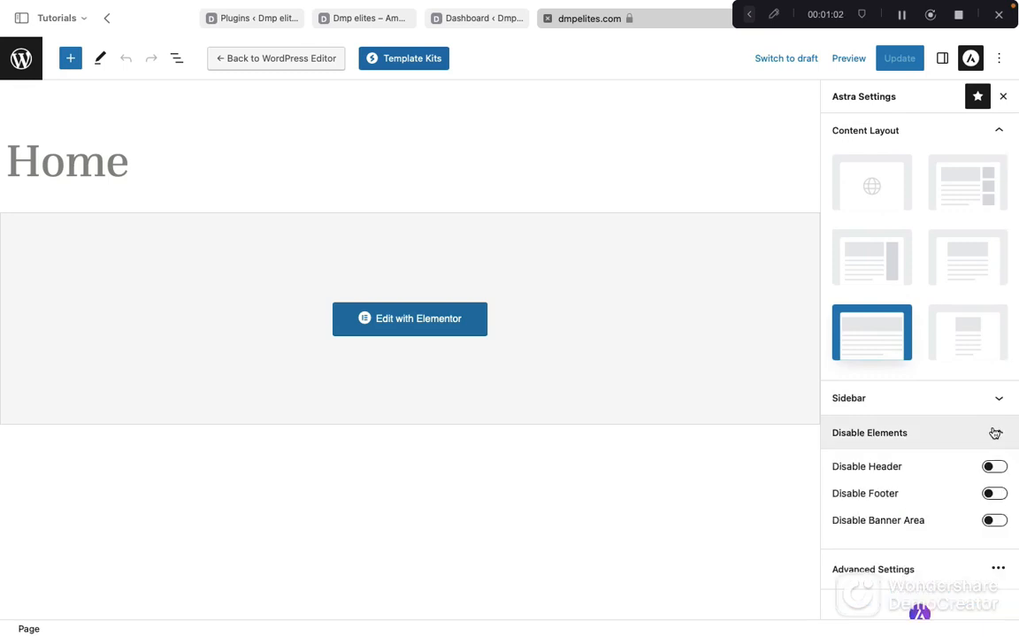
pyautogui.click(992, 469)
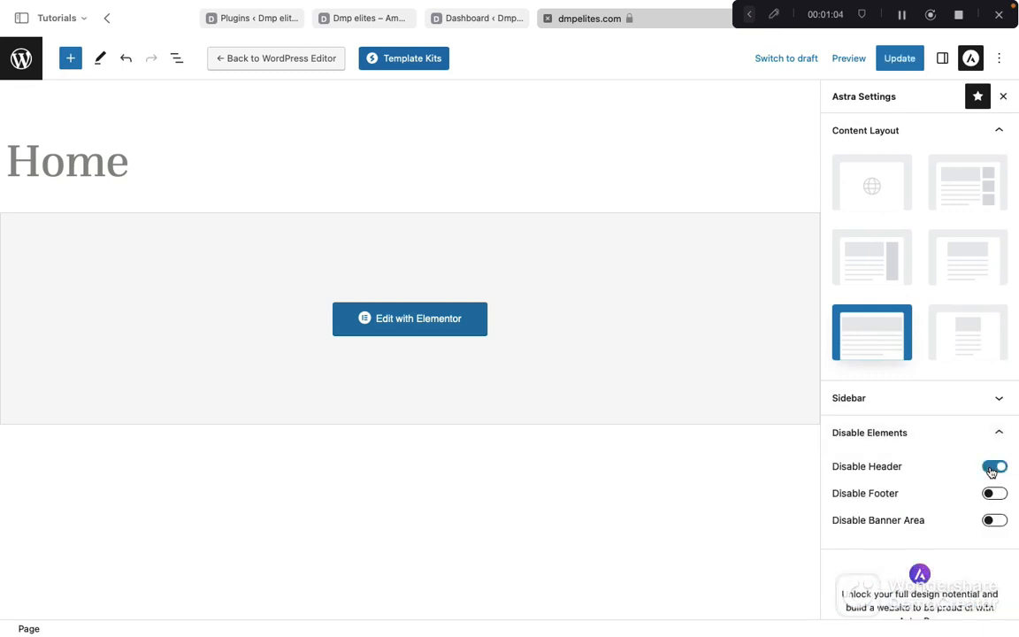
pyautogui.click(994, 494)
pyautogui.click(991, 521)
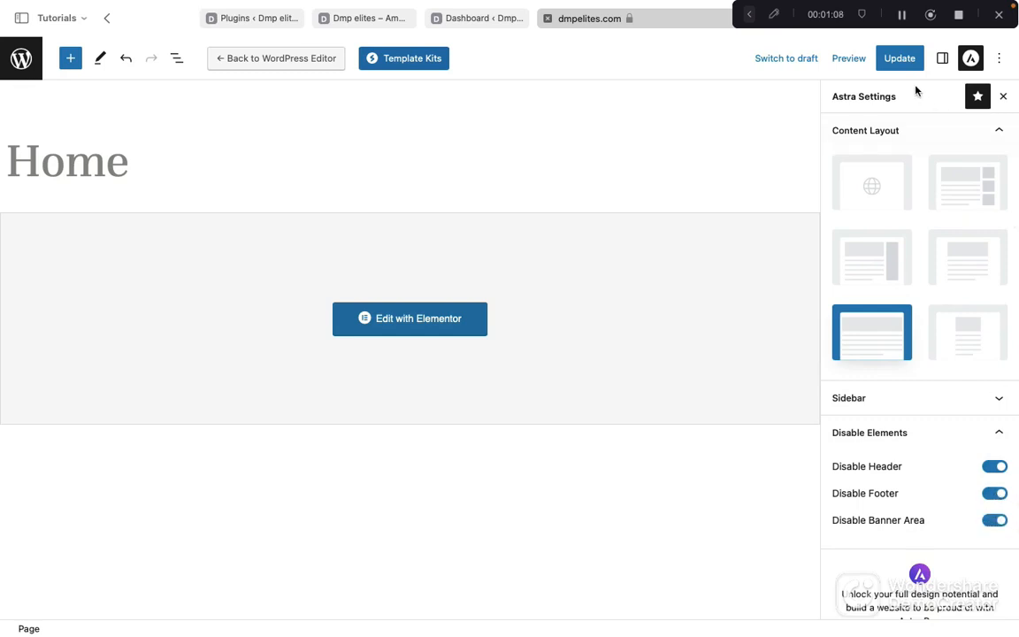
pyautogui.click(900, 61)
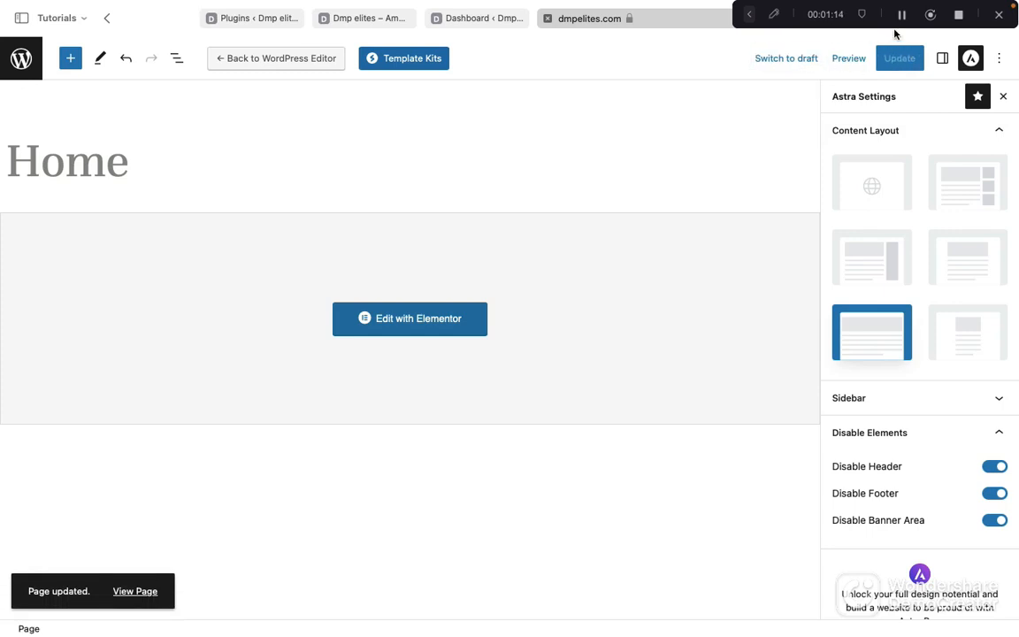
# Check the live home page from the hero area down through the gift card and service sections.
pyautogui.click(497, 18)
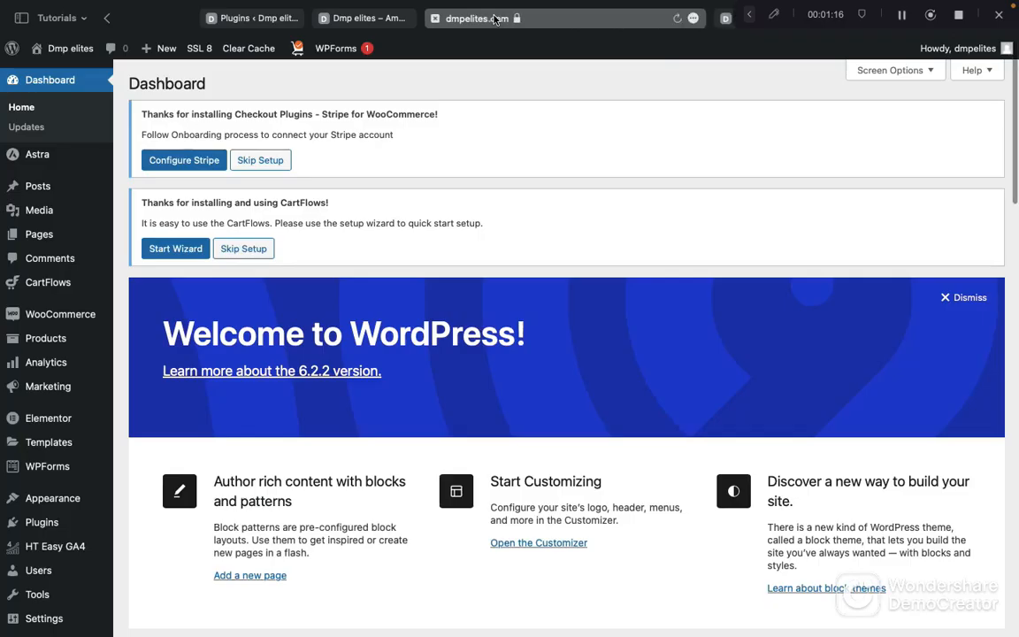
pyautogui.click(595, 17)
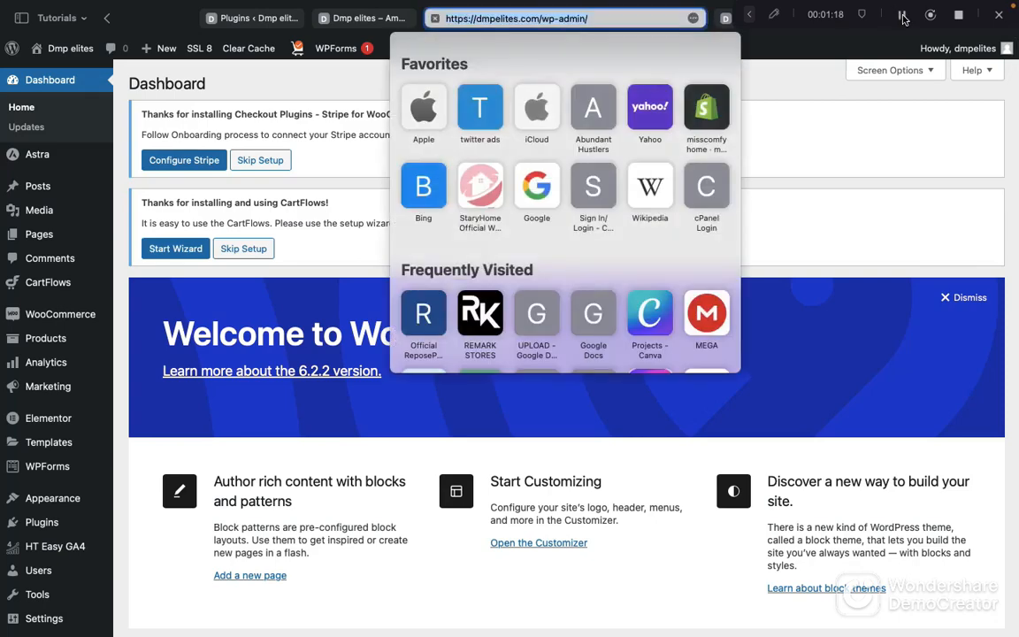
pyautogui.click(381, 18)
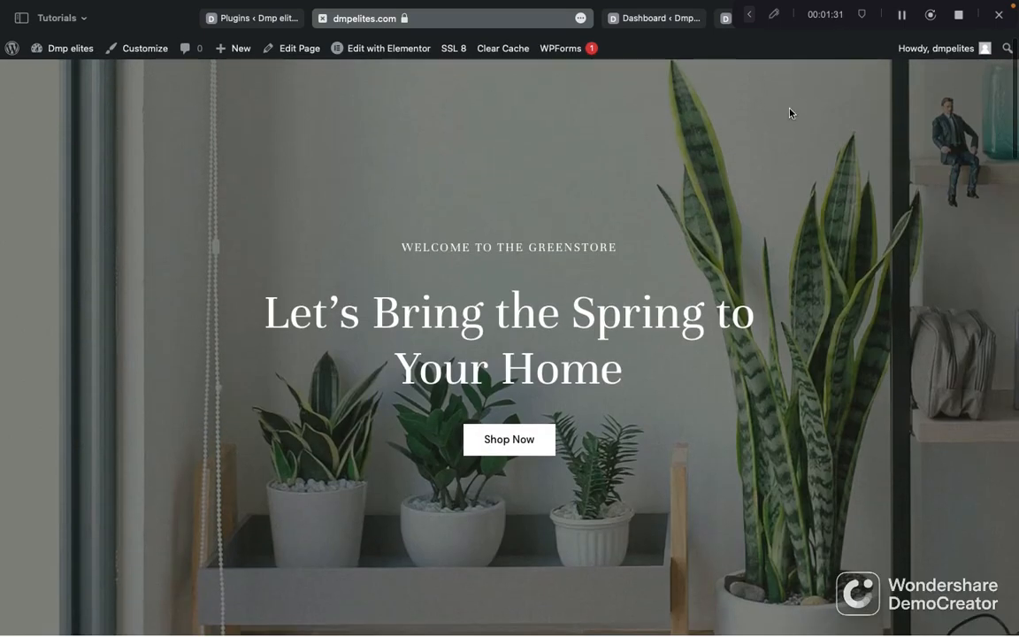
pyautogui.scroll(-5, 792, 111)
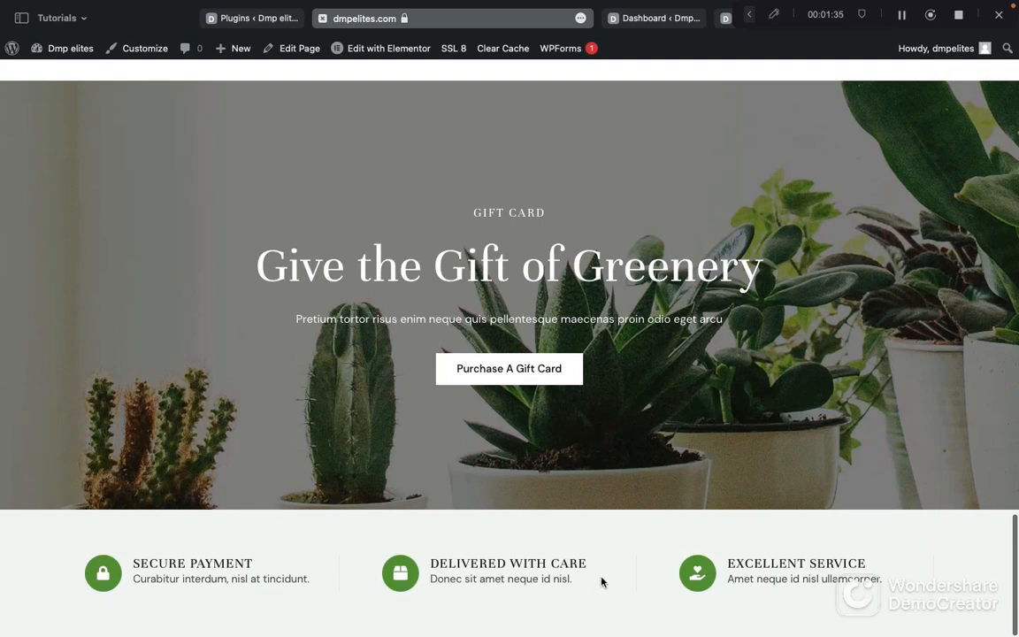
pyautogui.scroll(10, 607, 595)
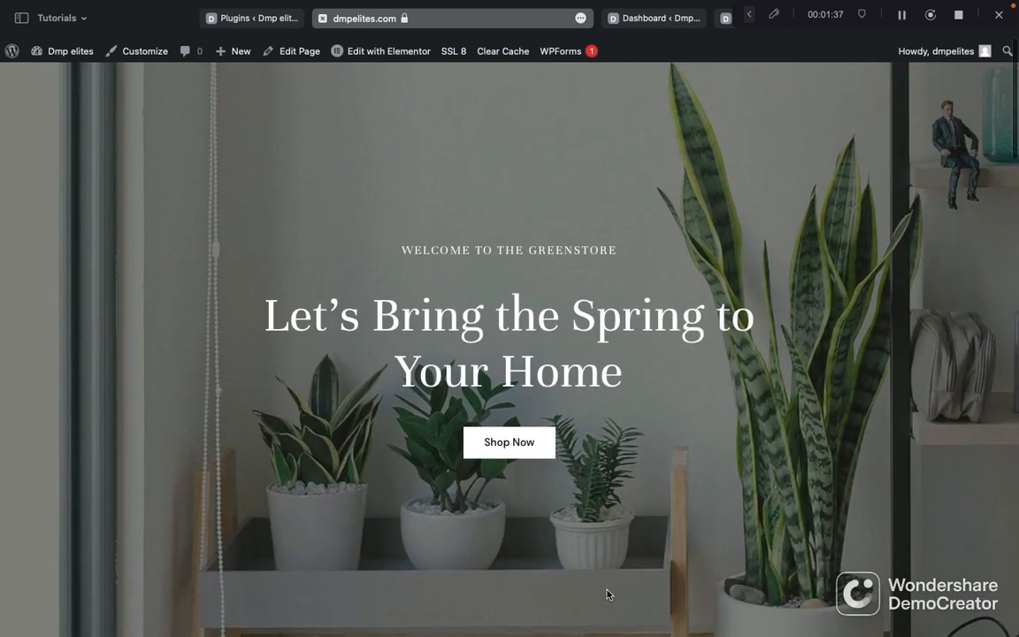
pyautogui.scroll(-1, 659, 291)
pyautogui.scroll(1, 659, 290)
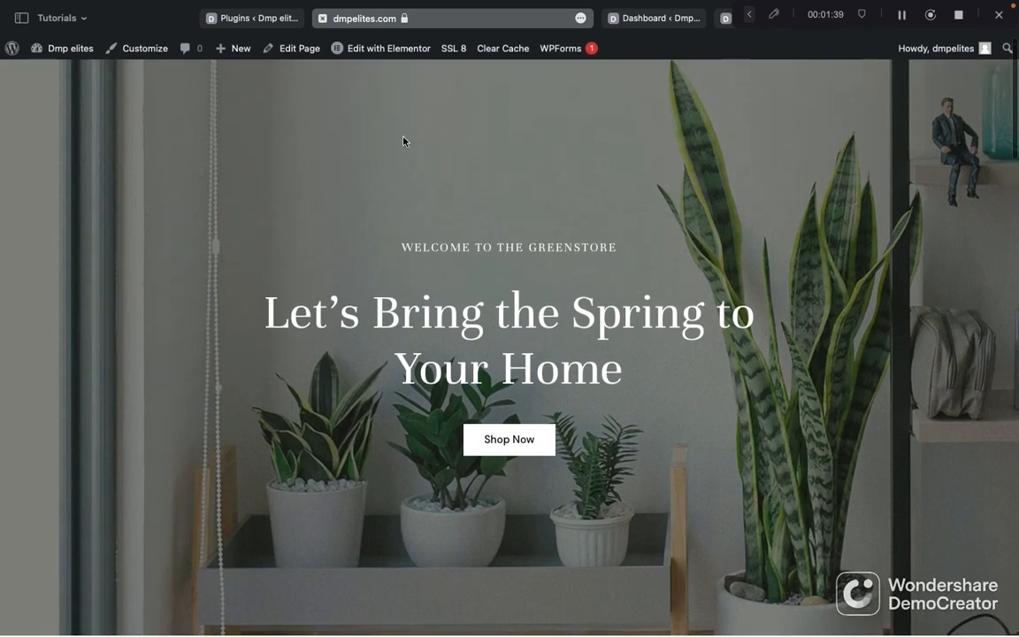
# Open the live home page for editing with Elementor and look over its content.
pyautogui.moveTo(395, 57)
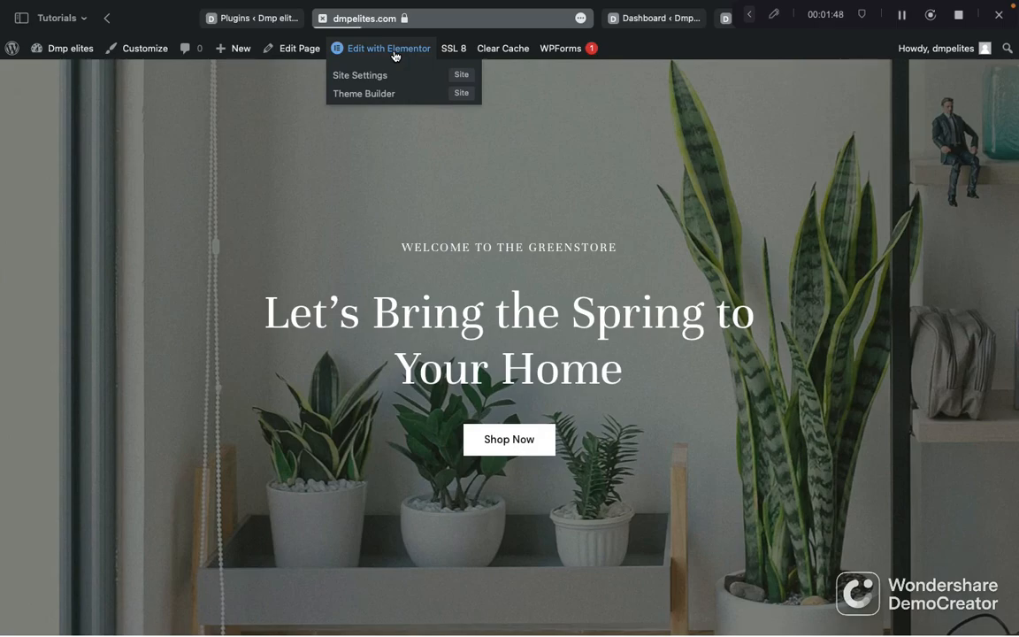
pyautogui.click(396, 57)
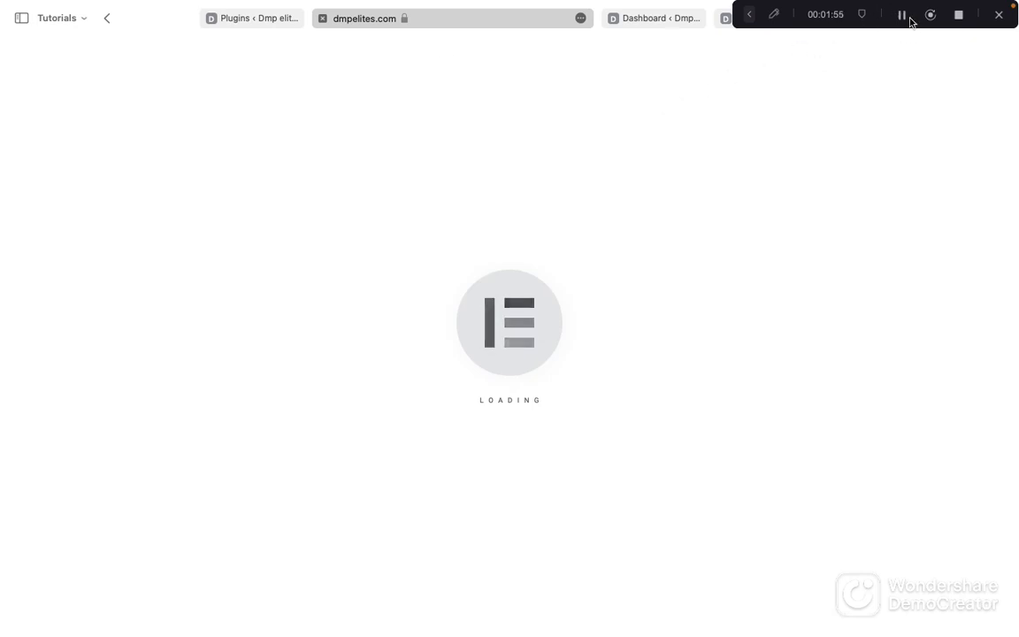
pyautogui.scroll(-20, 538, 222)
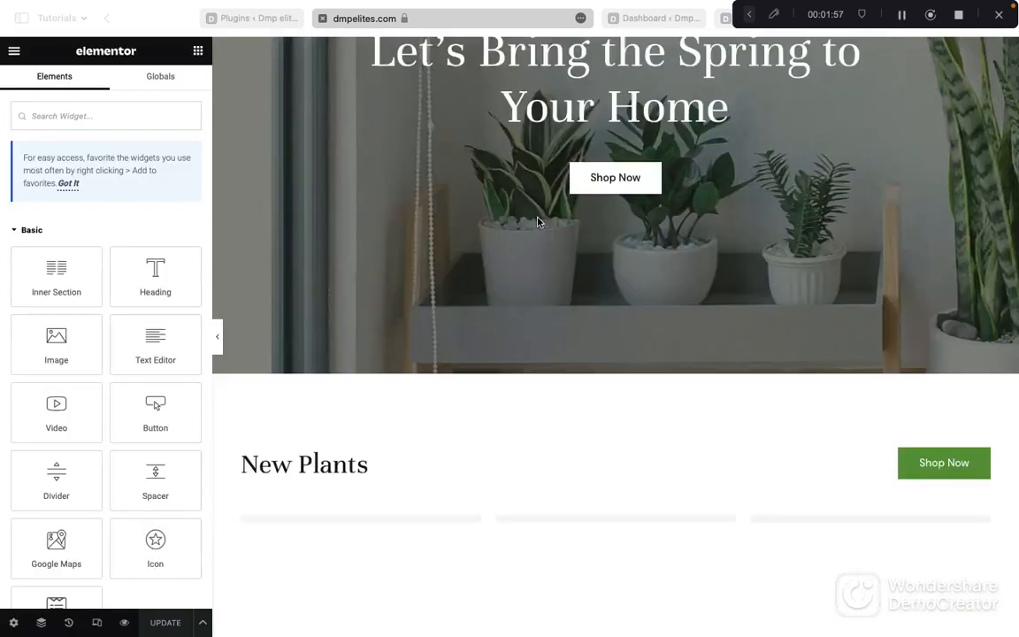
pyautogui.scroll(20, 538, 222)
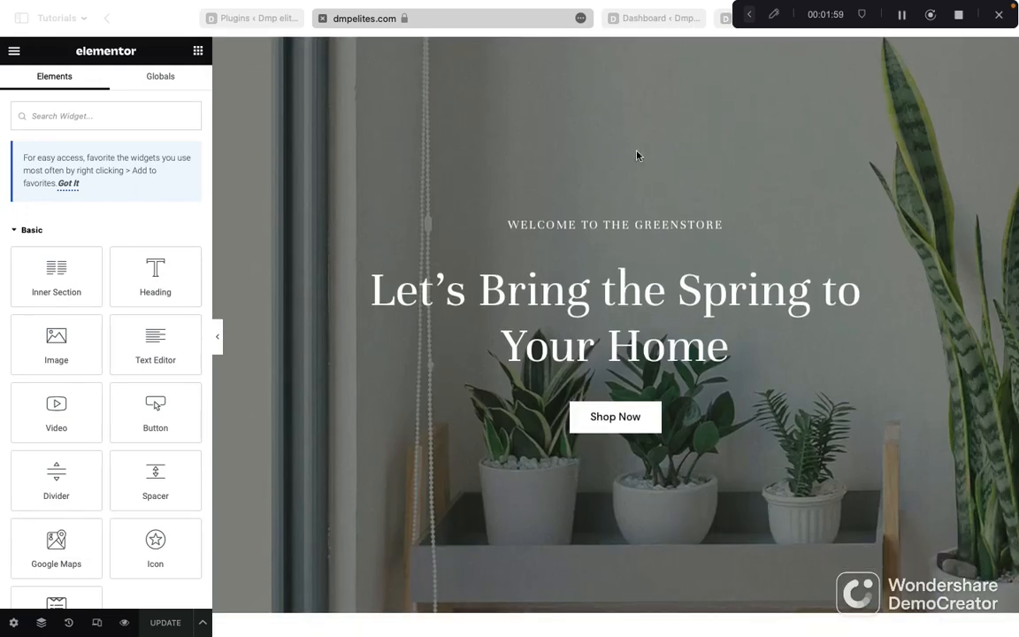
# Delete the welcome hero, New Plants and Our Story sections from the page.
pyautogui.click(603, 162)
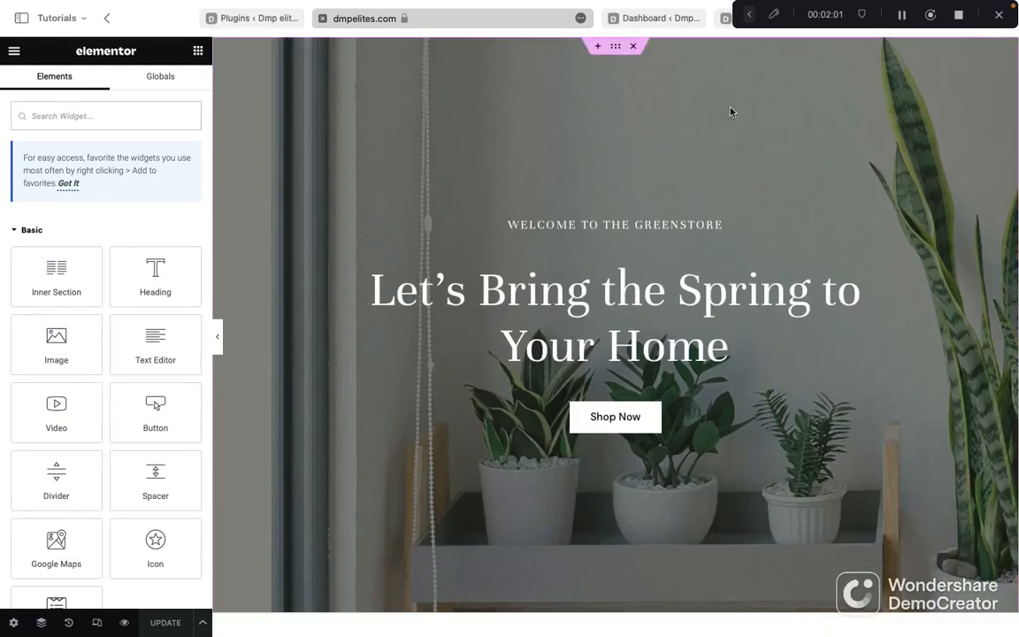
pyautogui.click(634, 47)
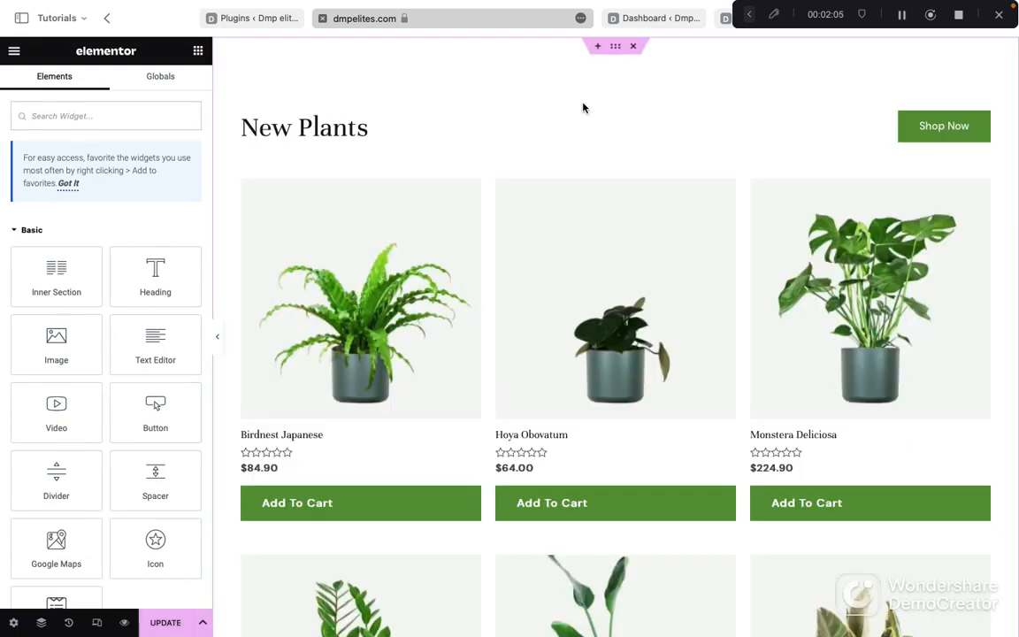
pyautogui.click(634, 46)
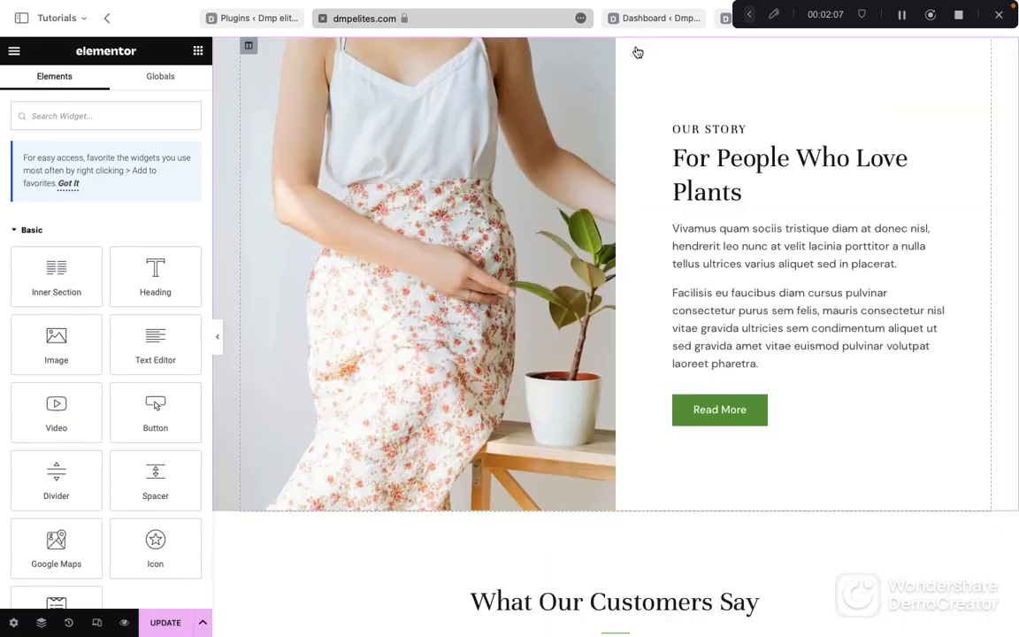
pyautogui.click(633, 46)
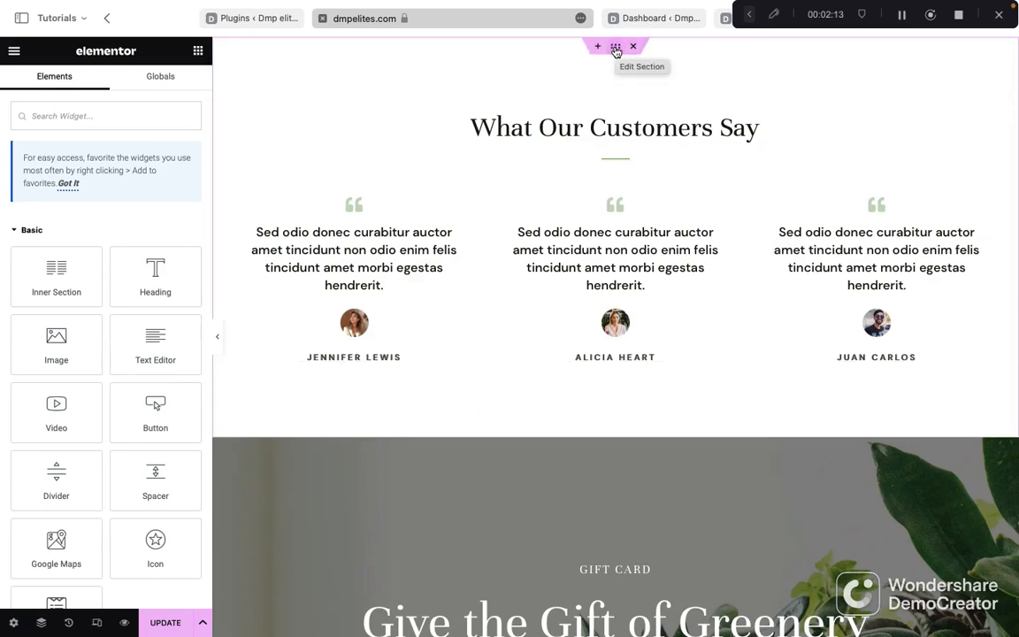
# Duplicate the "What Our Customers Say" section and delete one of the two copies.
pyautogui.click(617, 49)
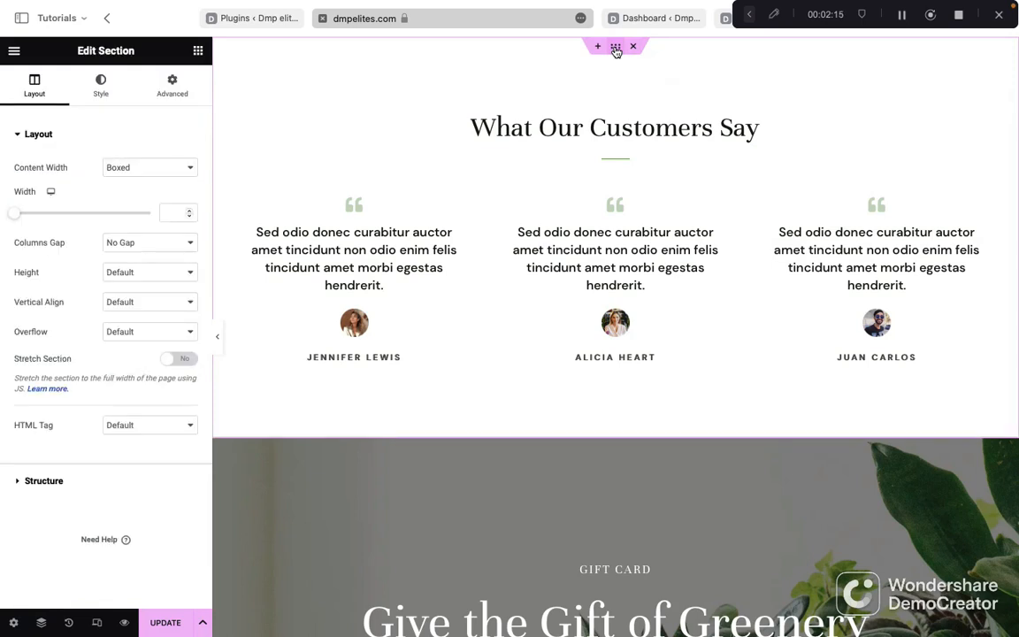
pyautogui.rightClick(617, 48)
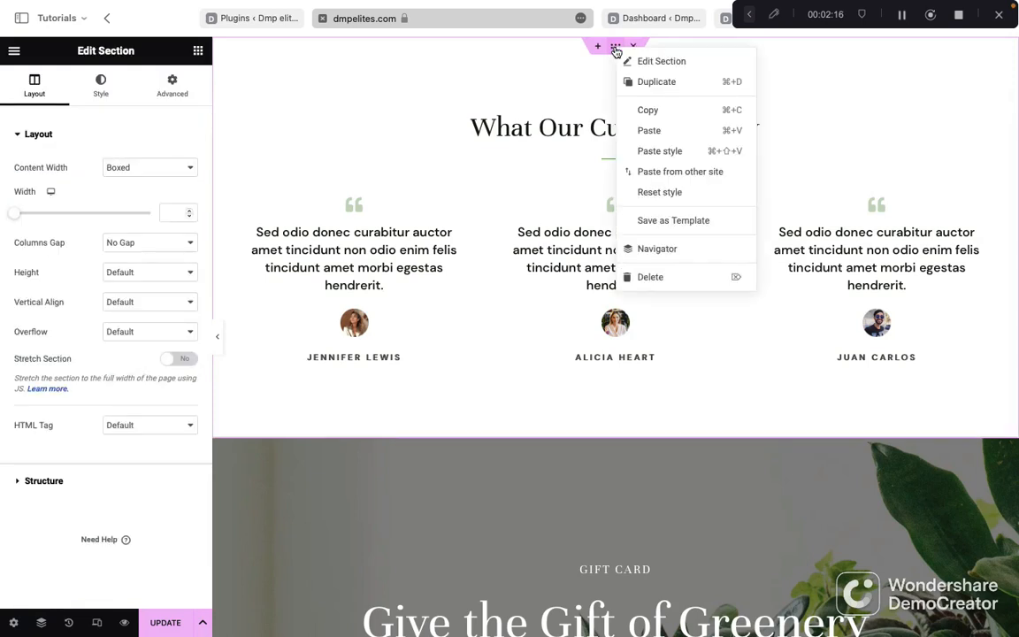
pyautogui.click(663, 84)
pyautogui.scroll(-10, 633, 183)
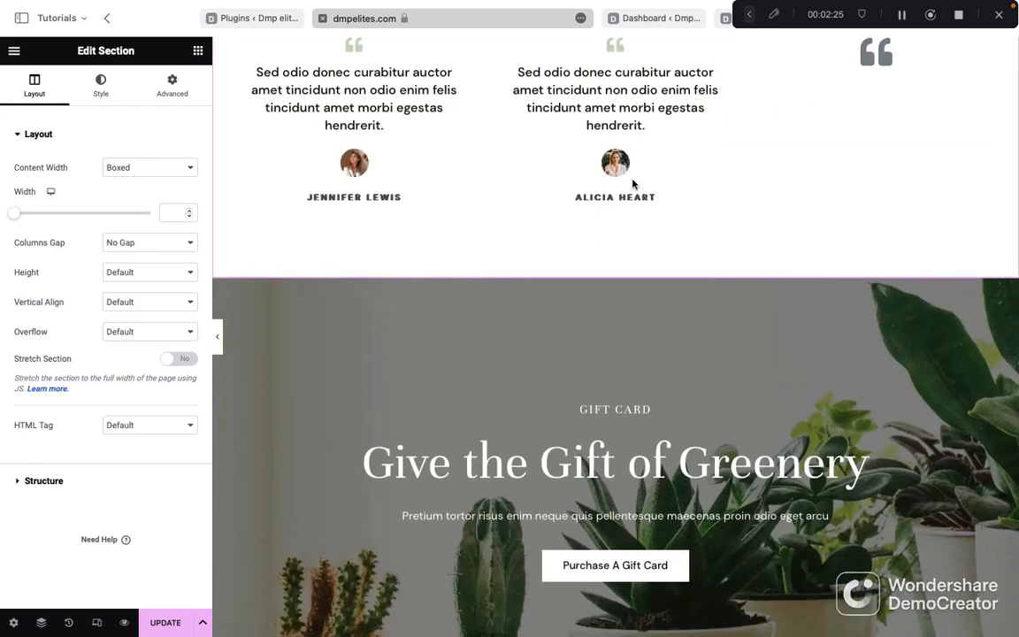
pyautogui.scroll(3, 633, 183)
pyautogui.scroll(5, 663, 177)
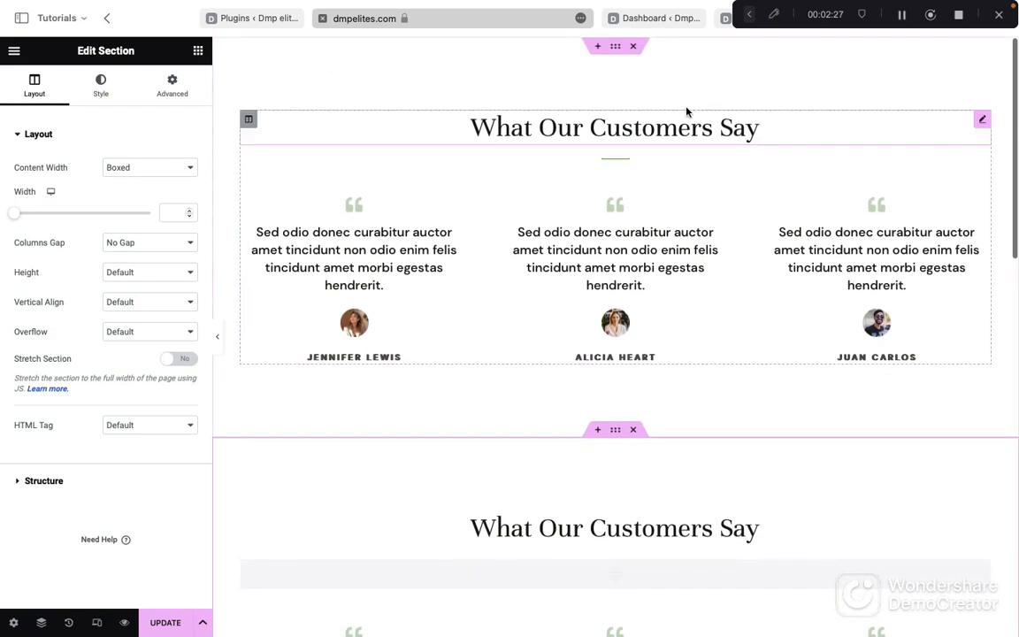
pyautogui.click(634, 47)
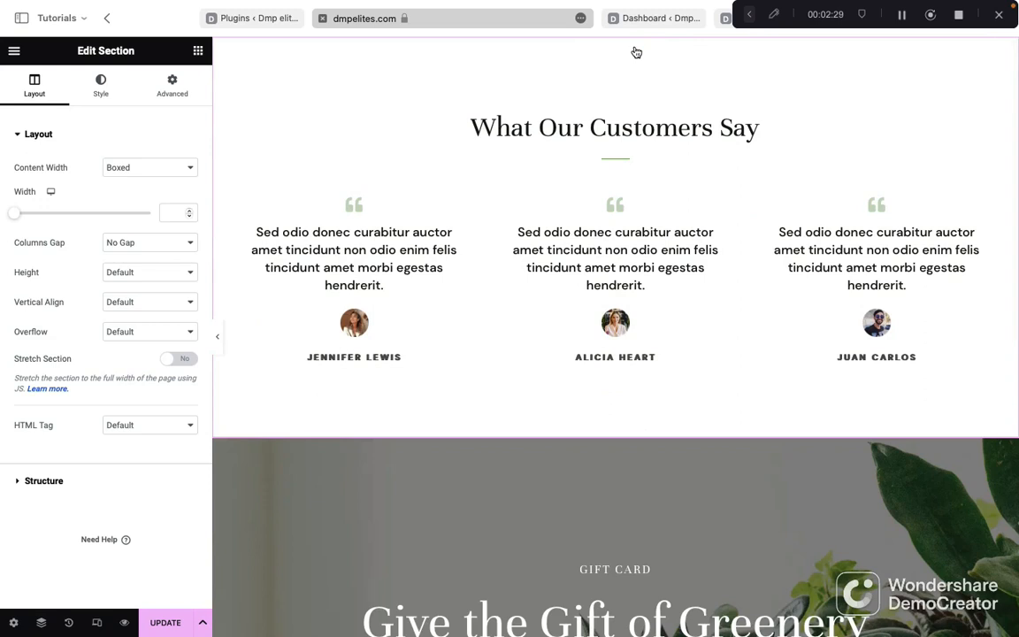
# Delete the remaining customer testimonials, gift card and service highlights sections from the page.
pyautogui.click(635, 47)
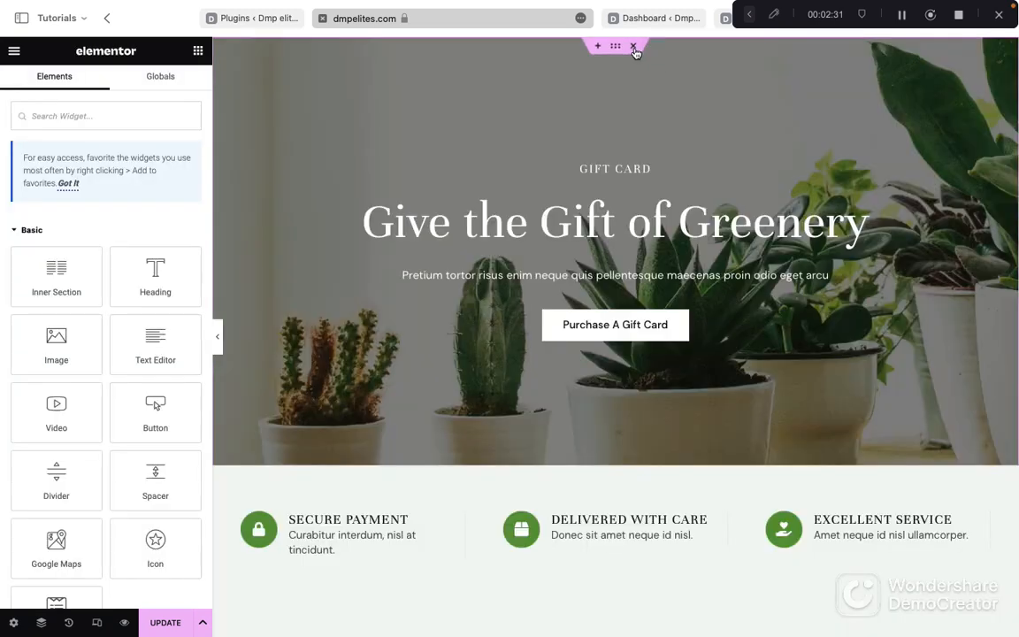
pyautogui.click(635, 48)
pyautogui.click(635, 47)
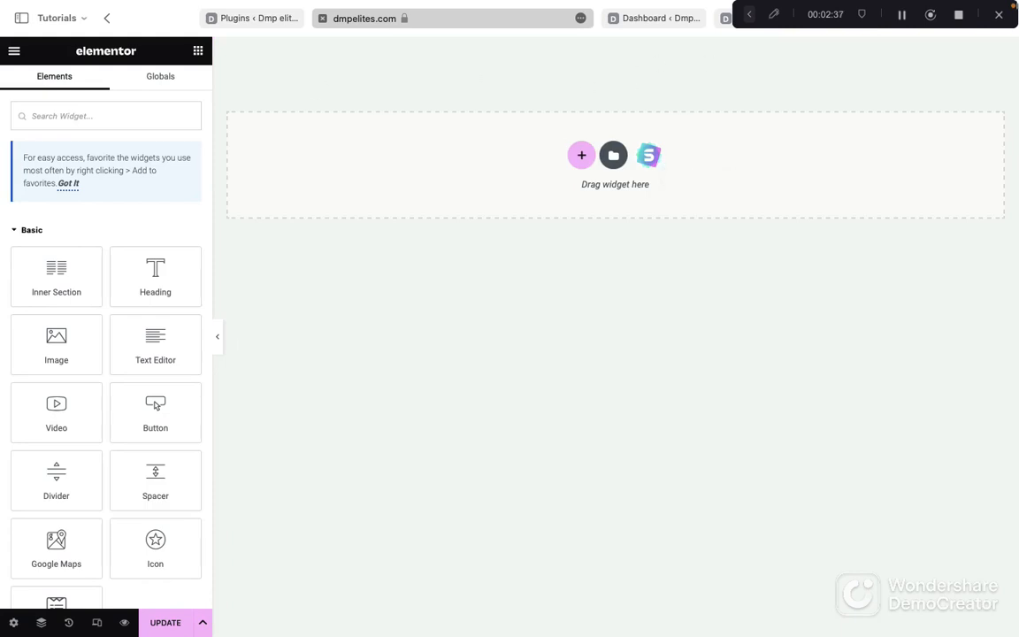
# Update the emptied home page to save the section deletions.
pyautogui.click(902, 16)
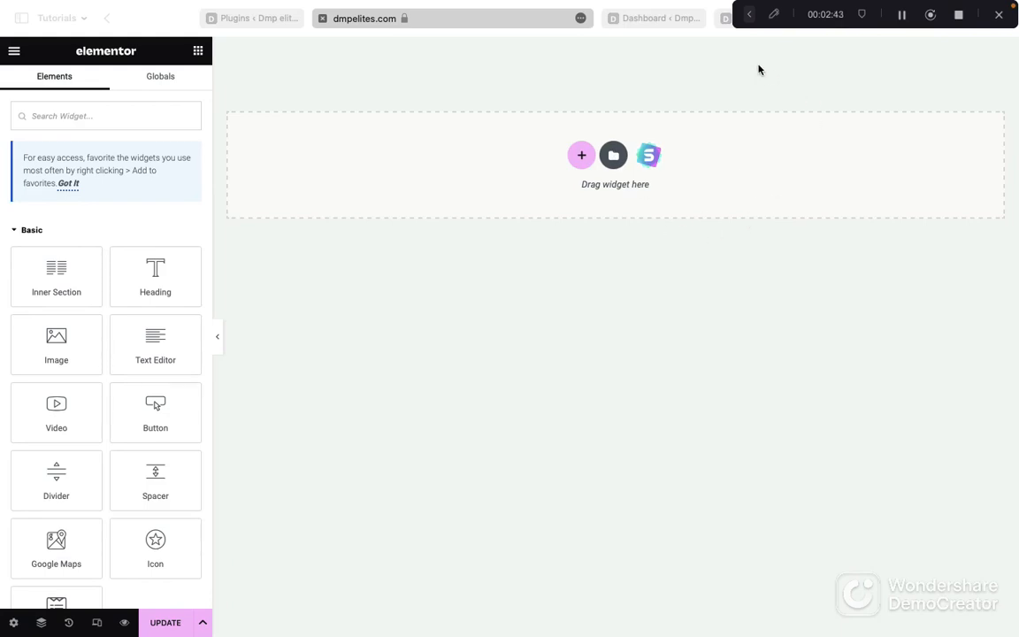
pyautogui.click(153, 622)
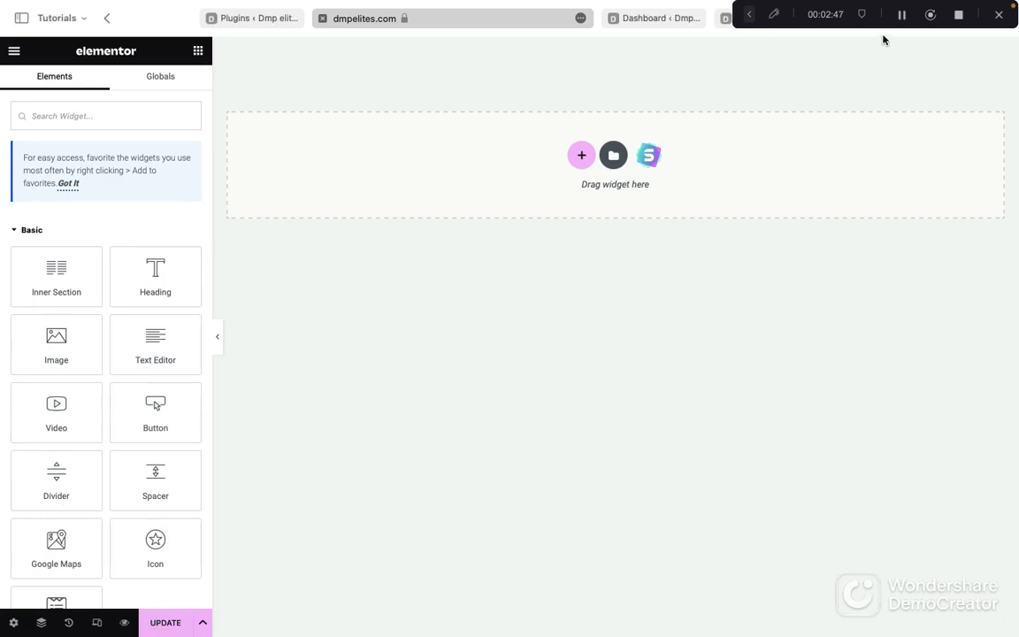
pyautogui.moveTo(877, 24); pyautogui.dragTo(841, 145)
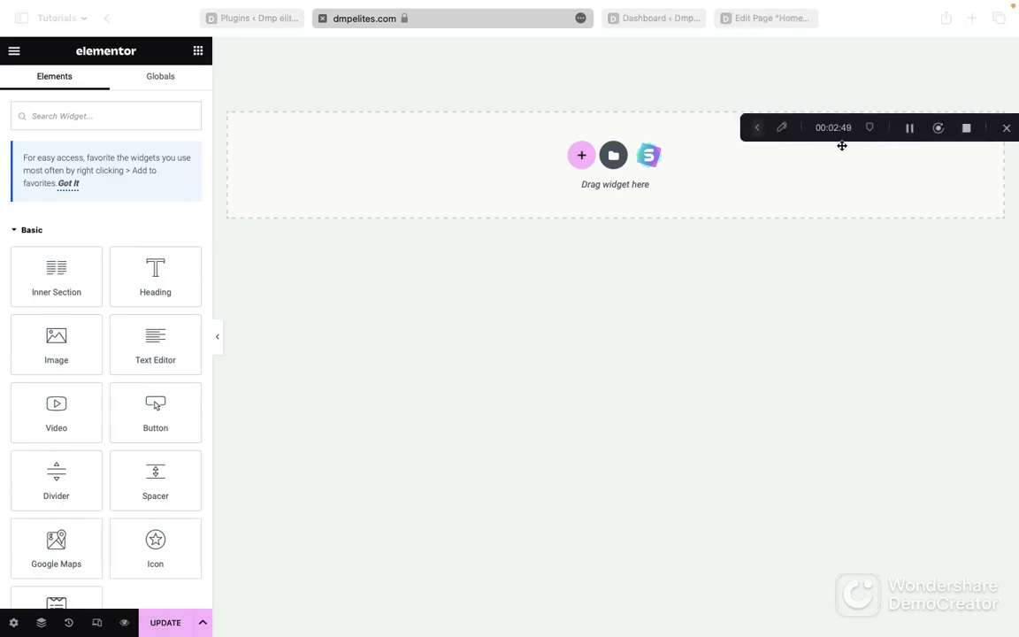
pyautogui.click(164, 622)
pyautogui.click(157, 625)
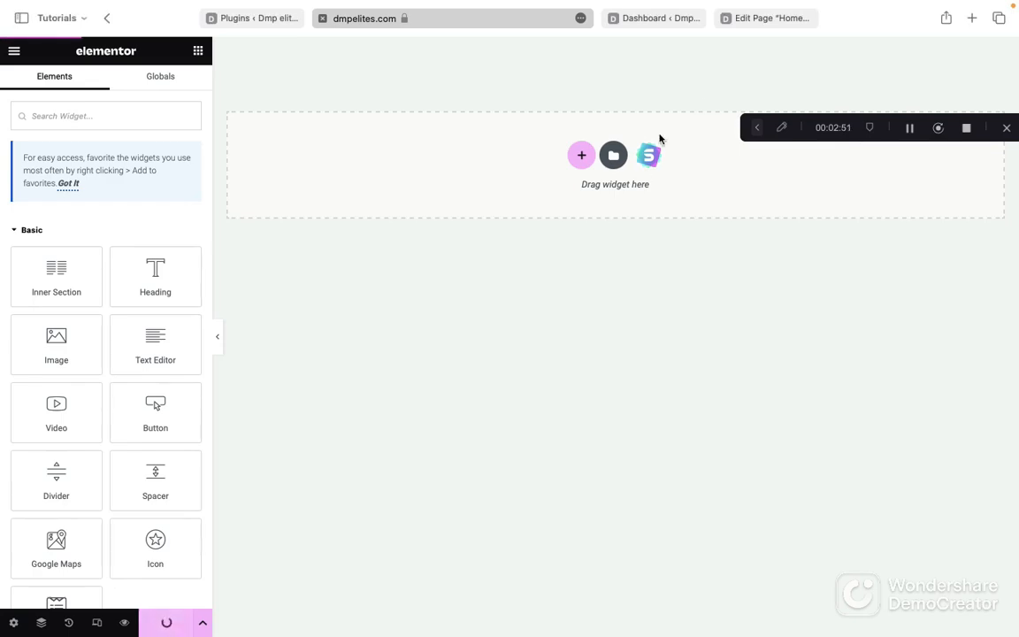
# View the emptied home page on the live site and return to its Elementor editor.
pyautogui.click(766, 21)
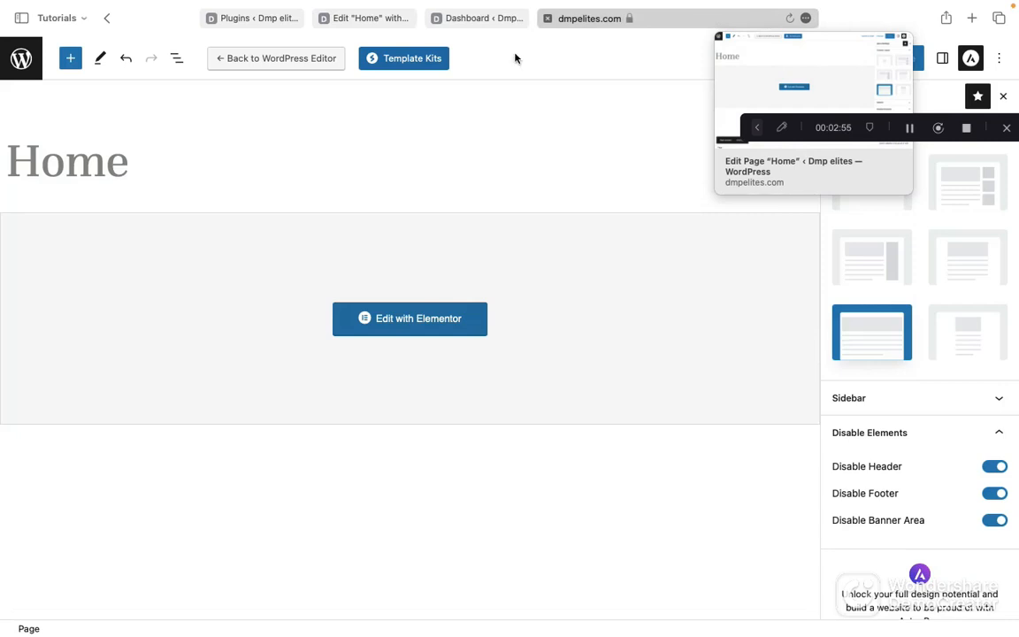
pyautogui.hscroll(-5, 412, 167)
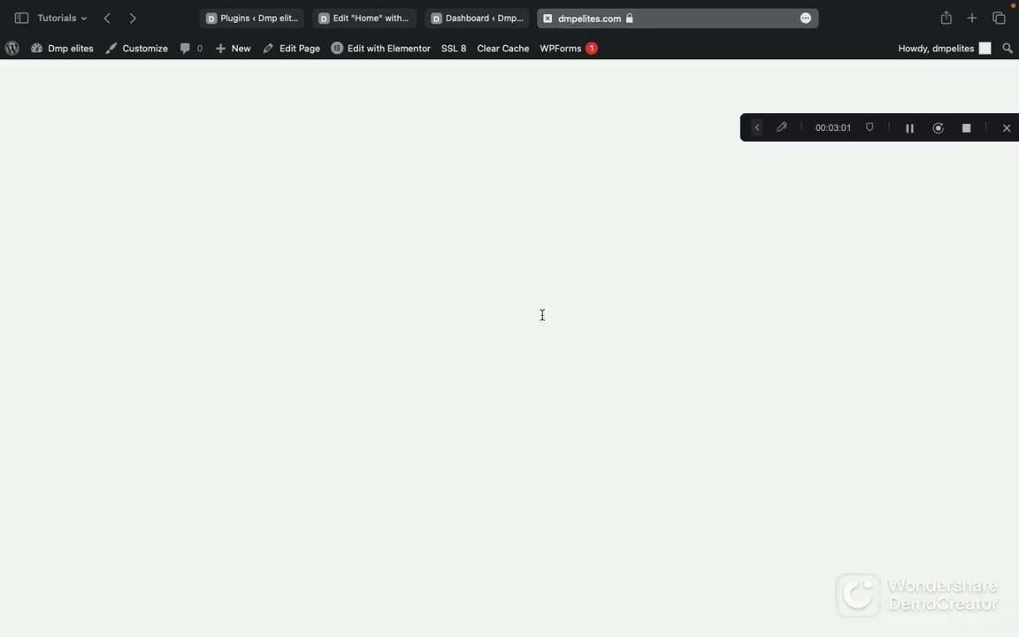
pyautogui.scroll(-1, 573, 297)
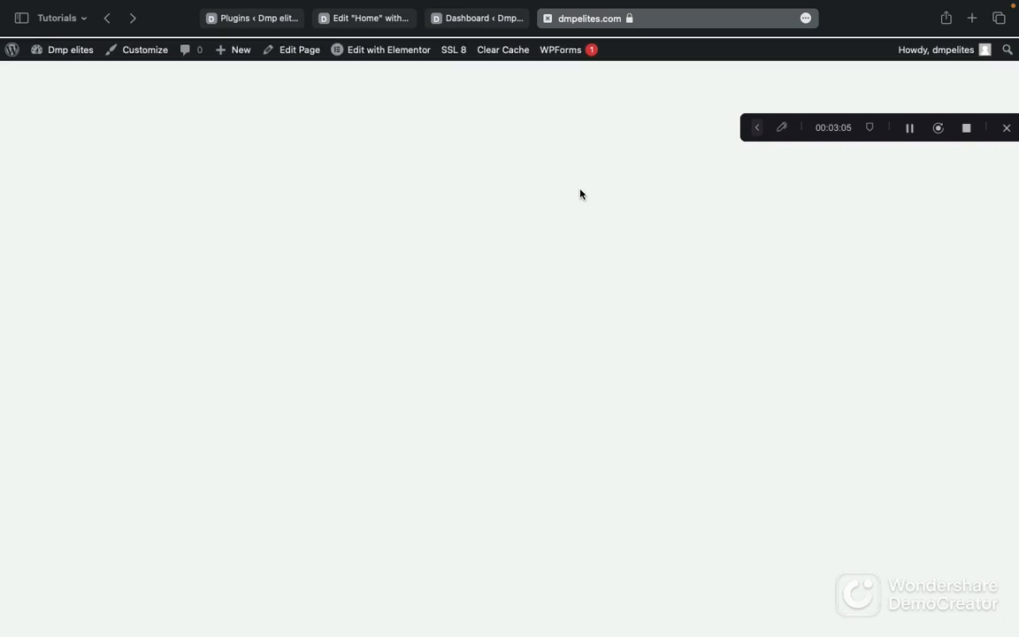
pyautogui.moveTo(487, 19)
pyautogui.moveTo(487, 20); pyautogui.dragTo(348, 18)
pyautogui.click(469, 20)
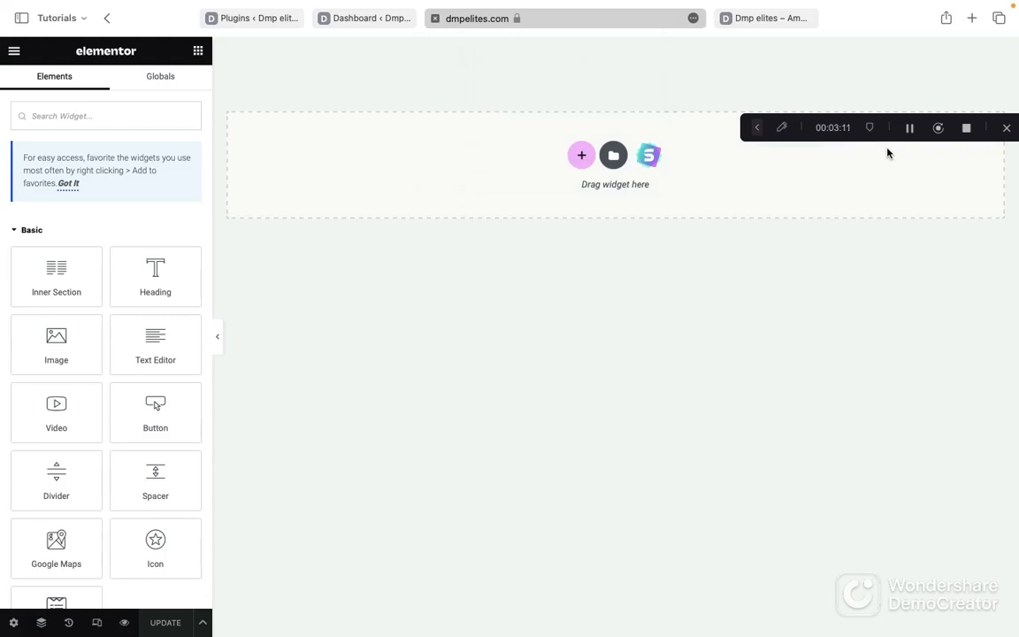
# Add a single-column section to the blank page and place a Heading widget in it.
pyautogui.moveTo(921, 137); pyautogui.dragTo(926, 80)
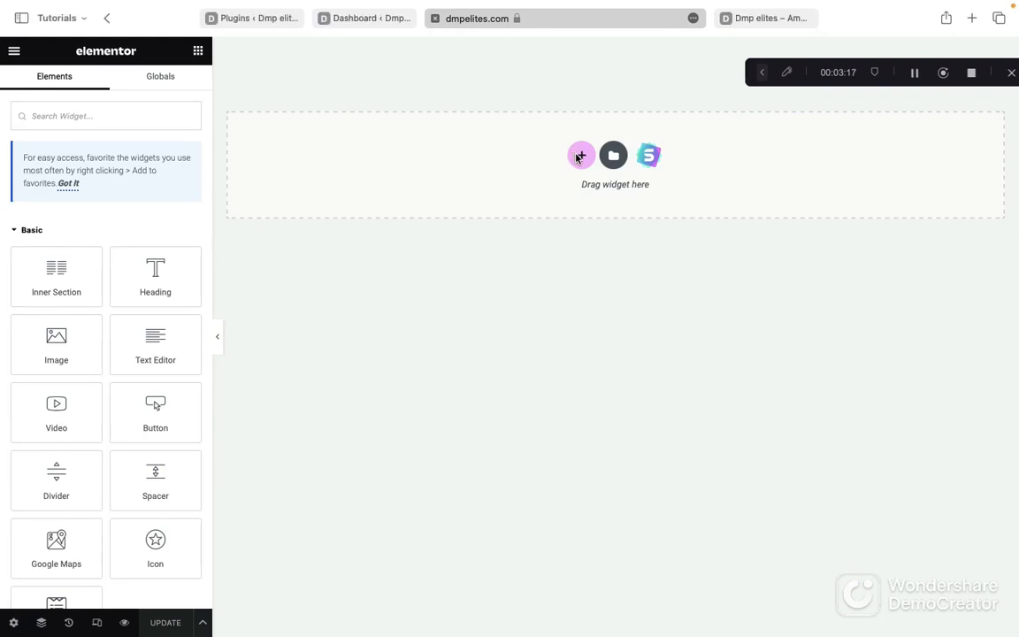
pyautogui.click(580, 157)
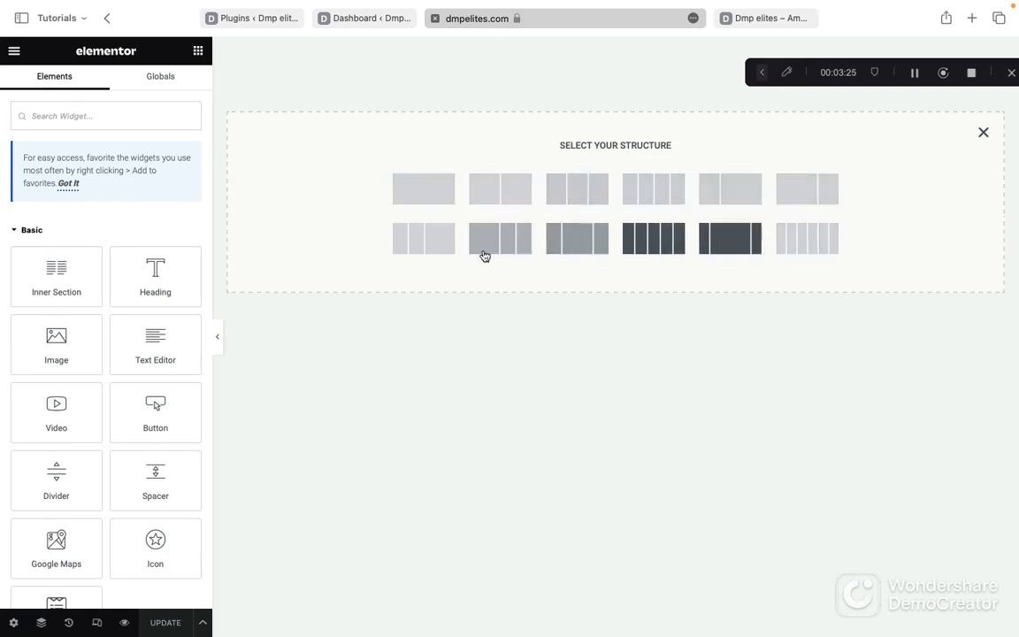
pyautogui.click(426, 195)
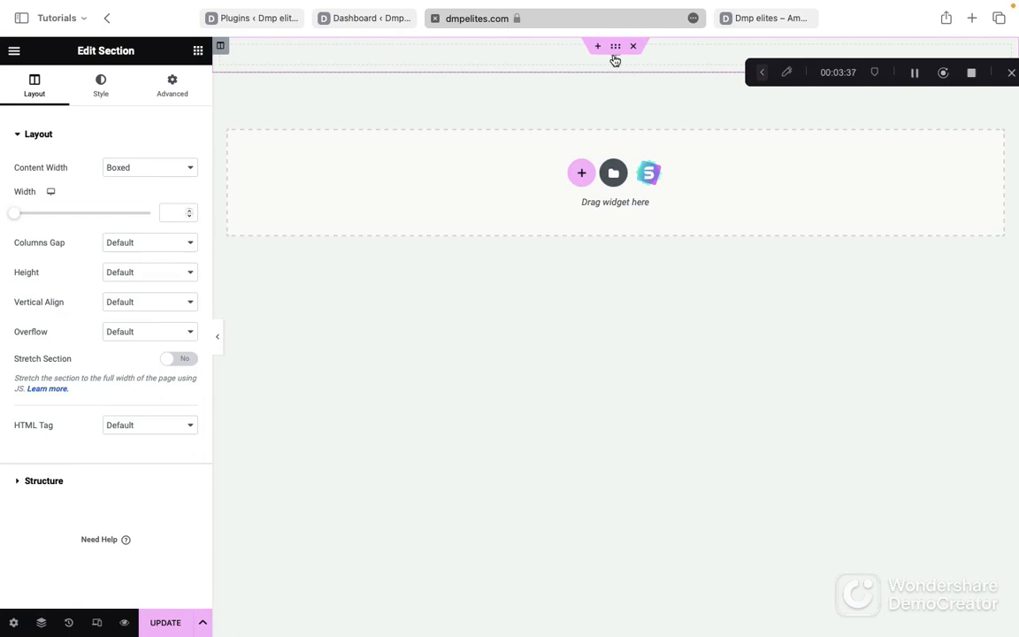
pyautogui.click(615, 58)
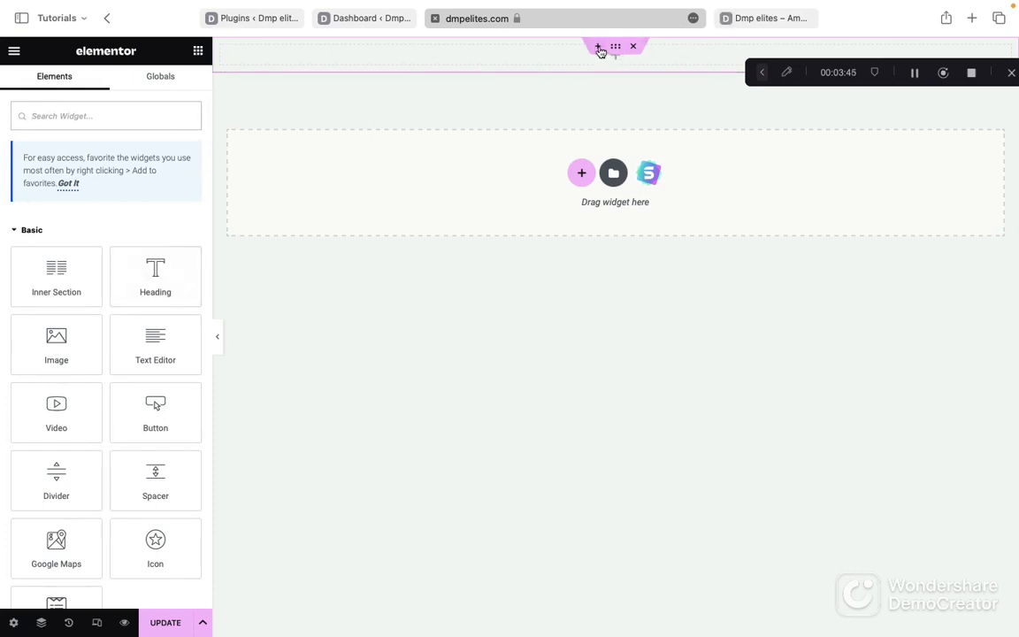
pyautogui.scroll(-6, 115, 300)
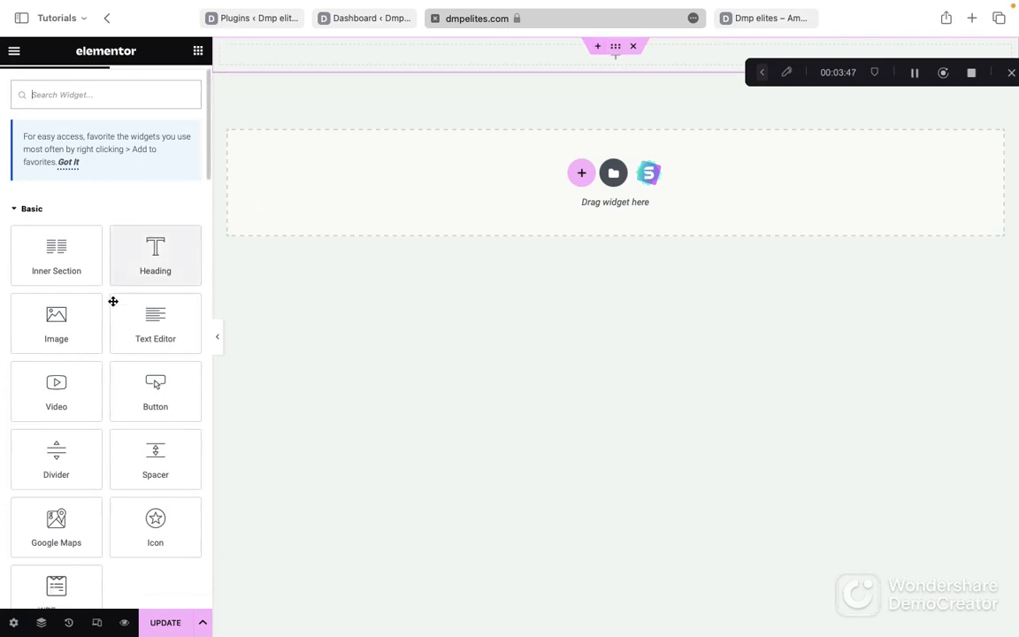
pyautogui.scroll(8, 114, 302)
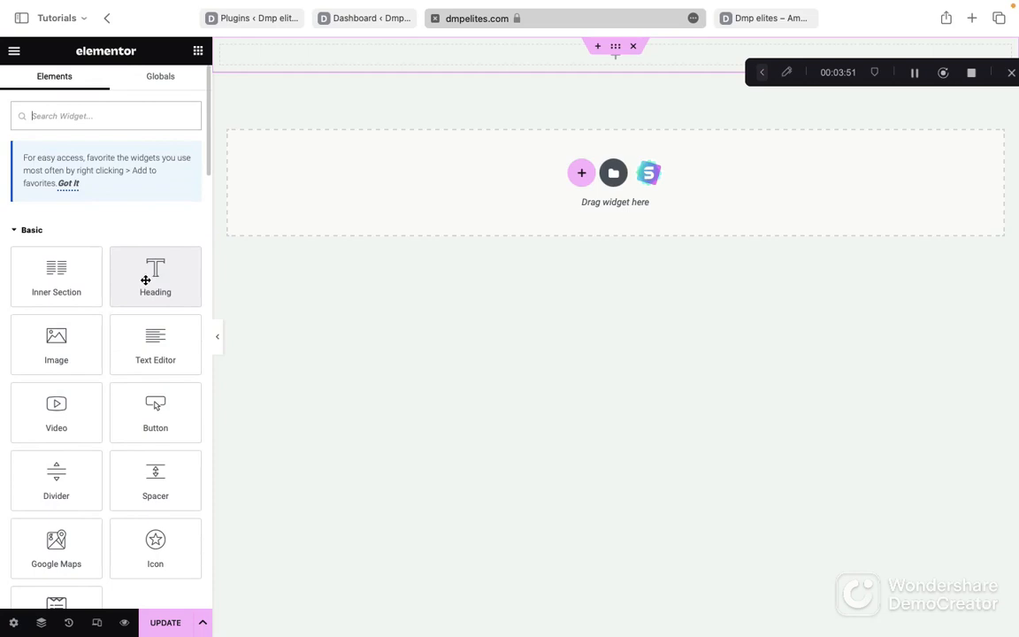
pyautogui.scroll(-1, 146, 282)
pyautogui.scroll(1, 146, 282)
pyautogui.scroll(-1, 147, 292)
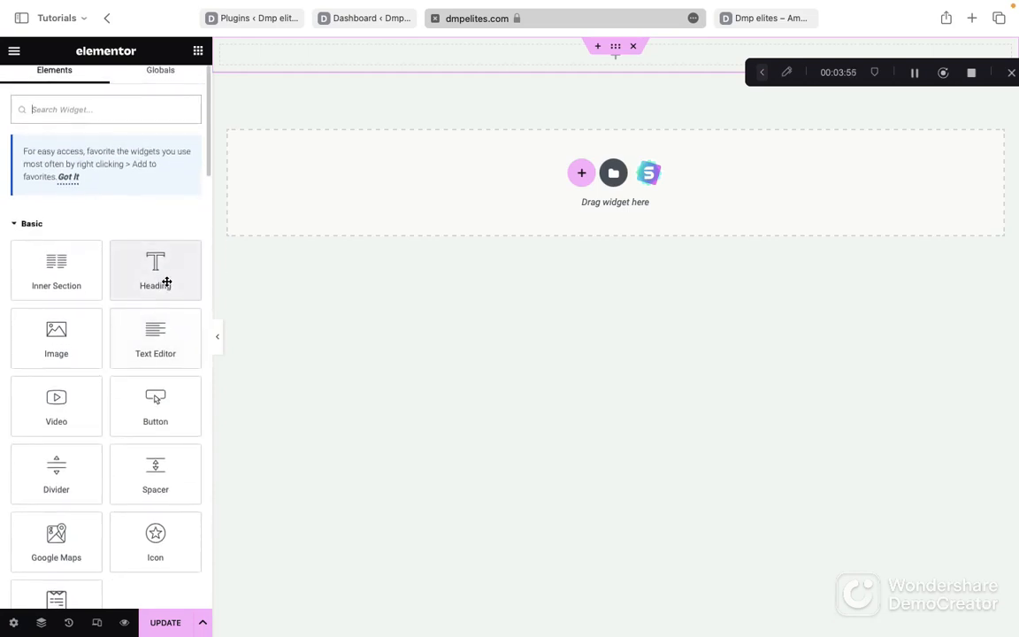
pyautogui.moveTo(155, 276); pyautogui.dragTo(545, 57)
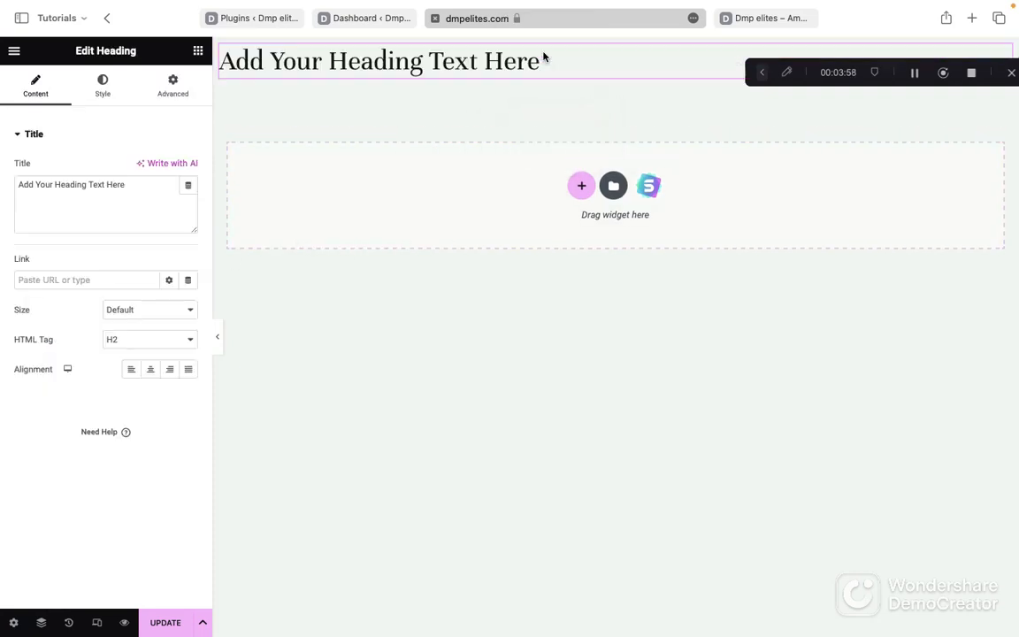
# Add a single-column section below the heading and place a Video widget in it.
pyautogui.click(582, 184)
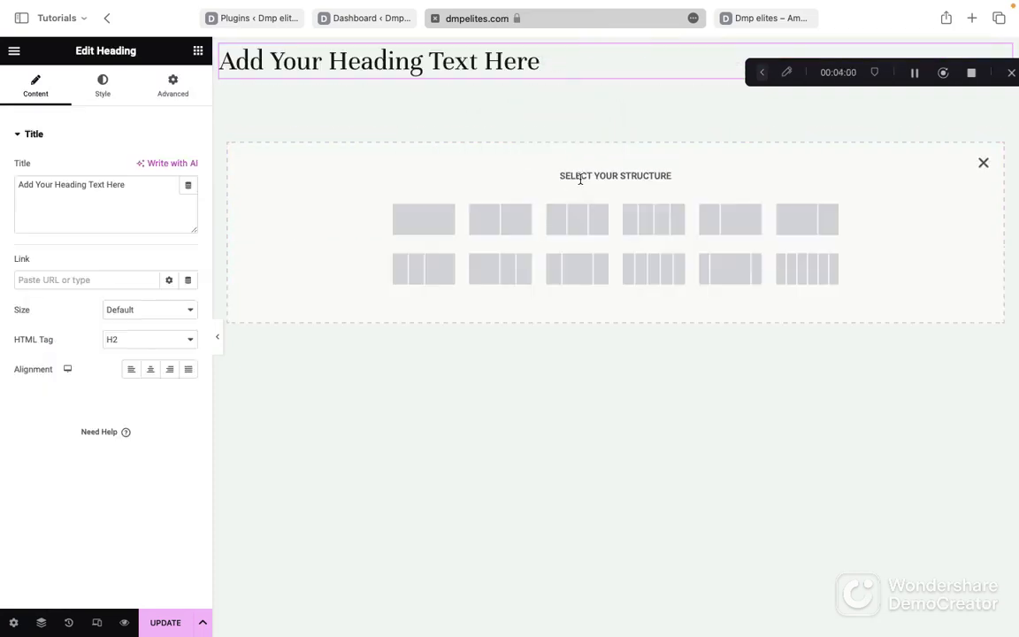
pyautogui.click(414, 219)
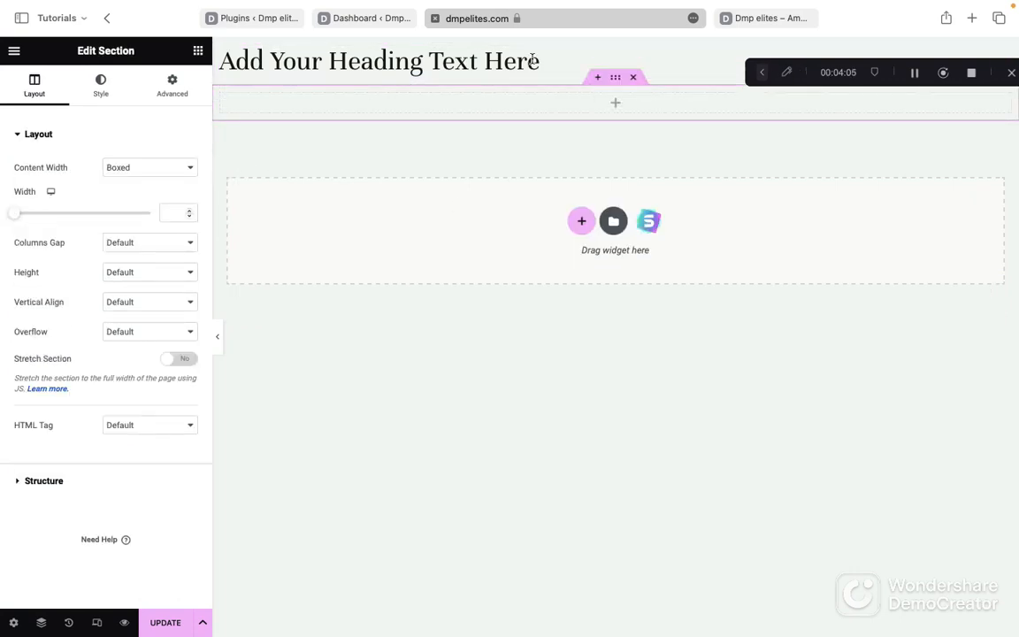
pyautogui.click(615, 104)
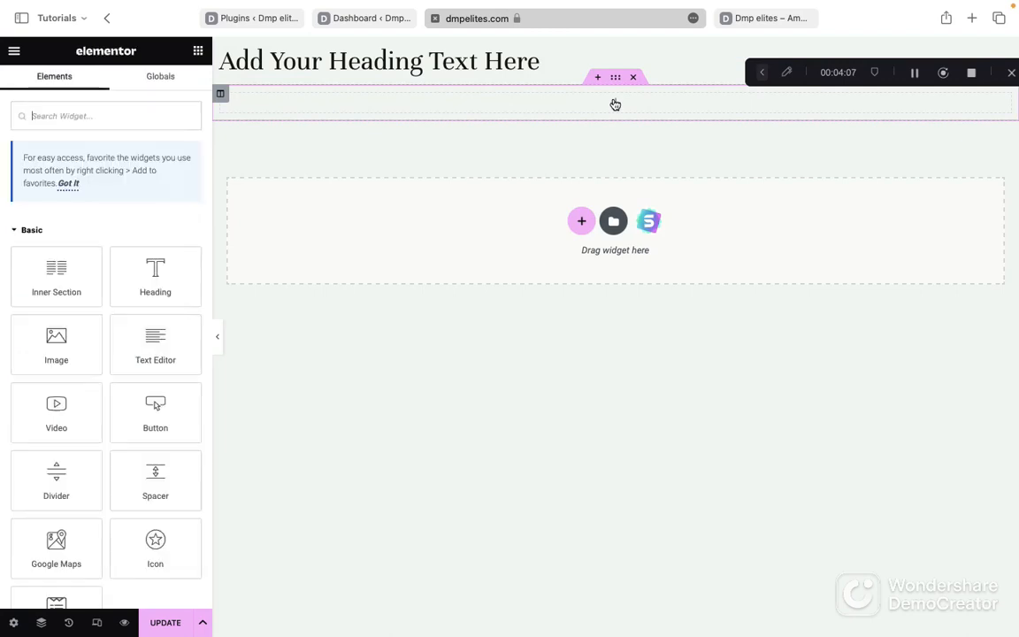
pyautogui.moveTo(66, 418); pyautogui.dragTo(643, 107)
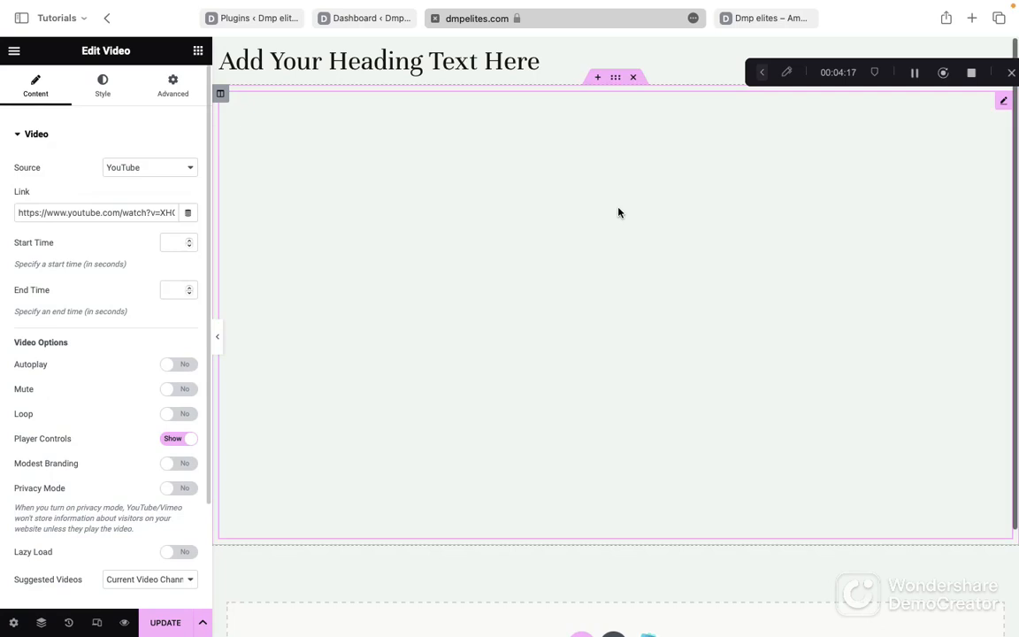
# Add a single-column section below the video and place a Text Editor widget in it.
pyautogui.scroll(-2, 620, 213)
pyautogui.scroll(2, 620, 213)
pyautogui.scroll(-2, 619, 212)
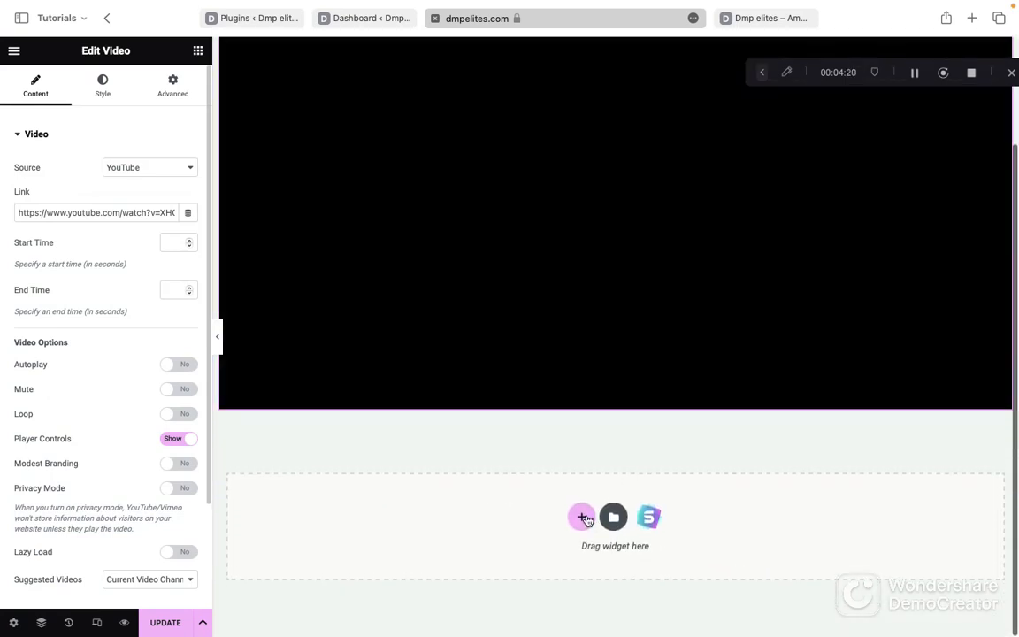
pyautogui.click(582, 516)
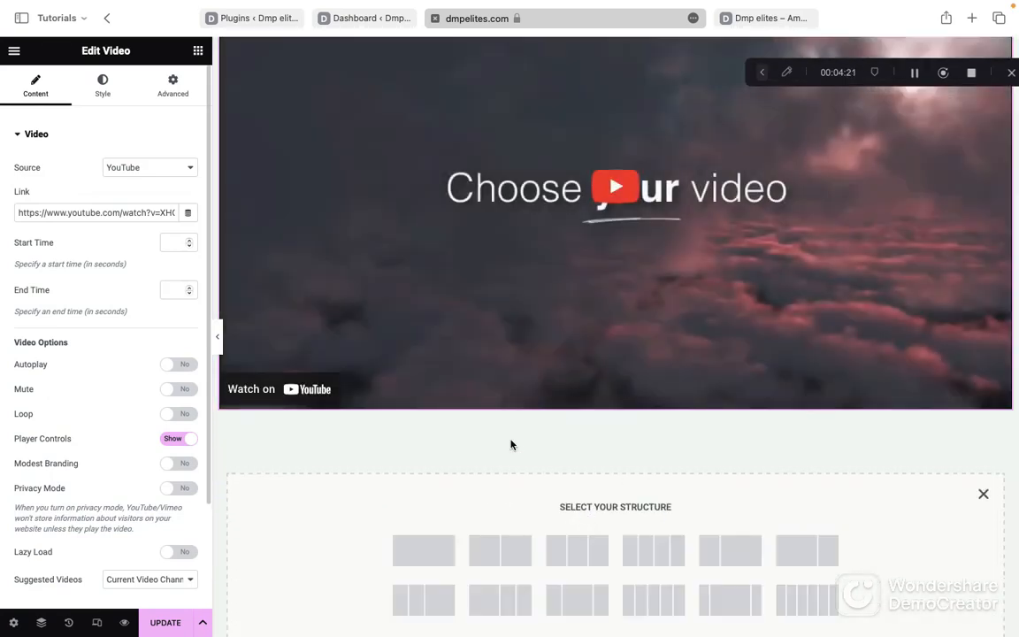
pyautogui.scroll(-1, 512, 444)
pyautogui.click(425, 471)
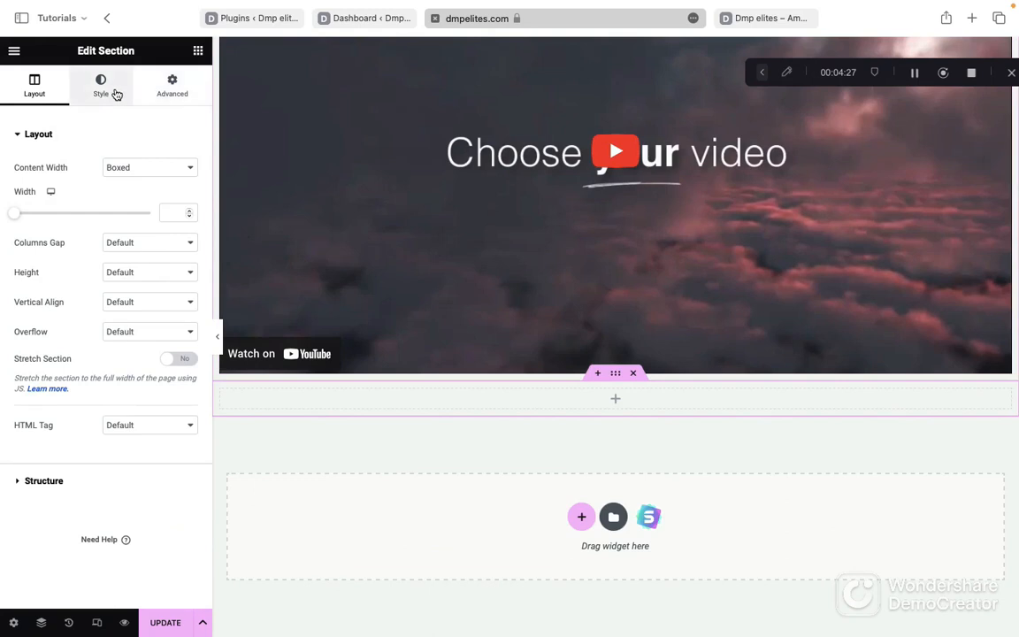
pyautogui.click(613, 402)
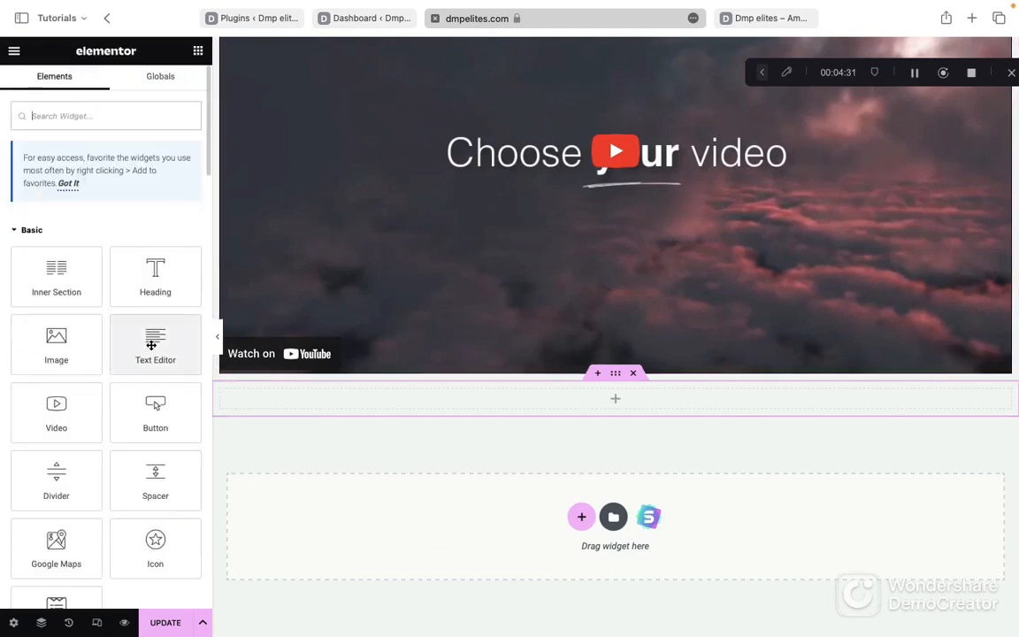
pyautogui.moveTo(151, 345); pyautogui.dragTo(624, 400)
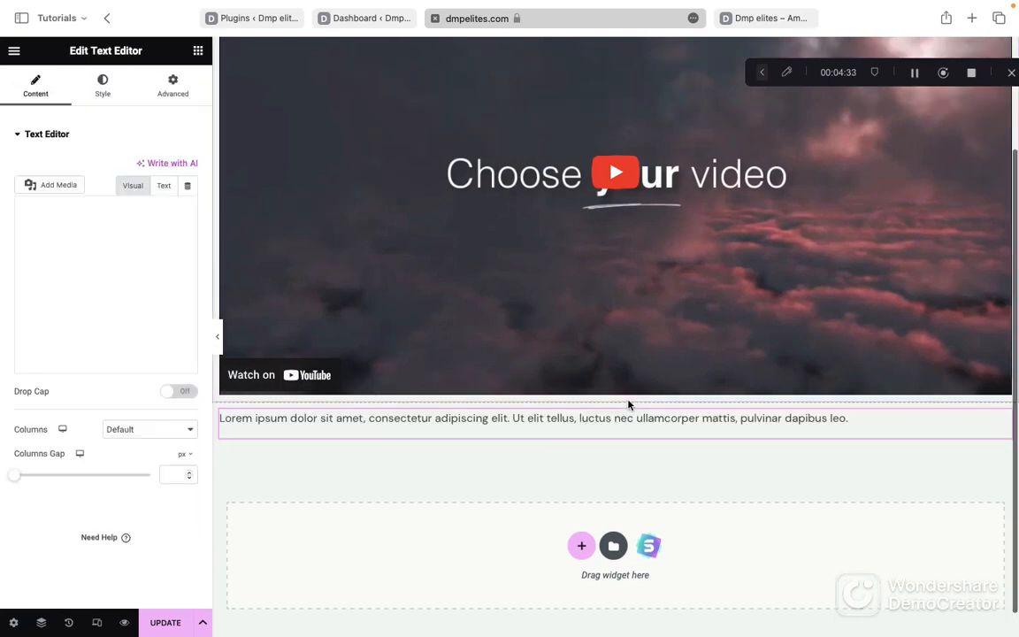
# Add a single-column section below the text and place a Button widget in it.
pyautogui.click(582, 546)
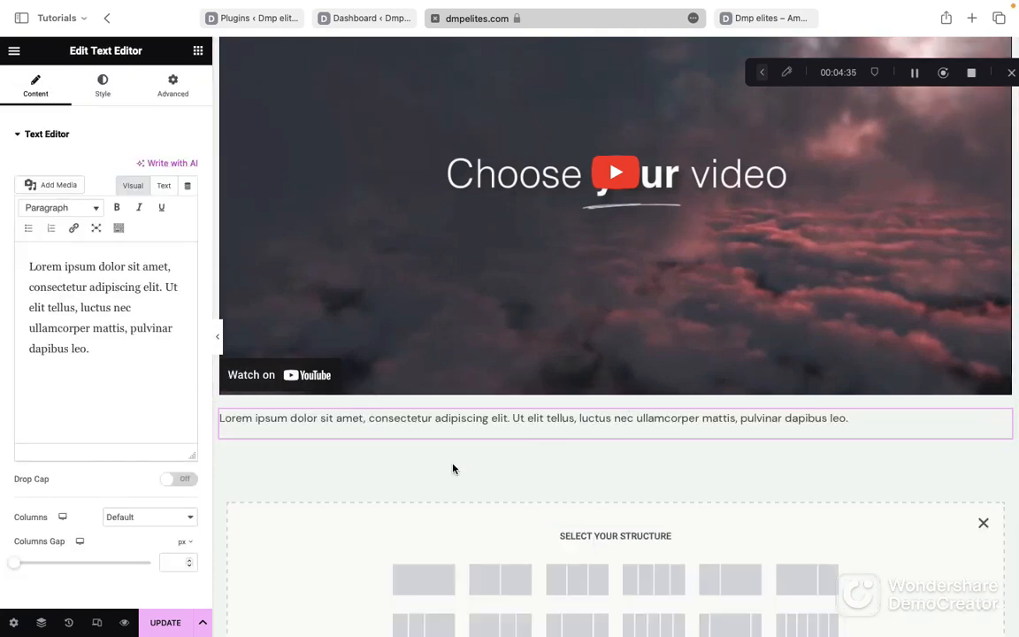
pyautogui.scroll(-2, 452, 467)
pyautogui.click(416, 472)
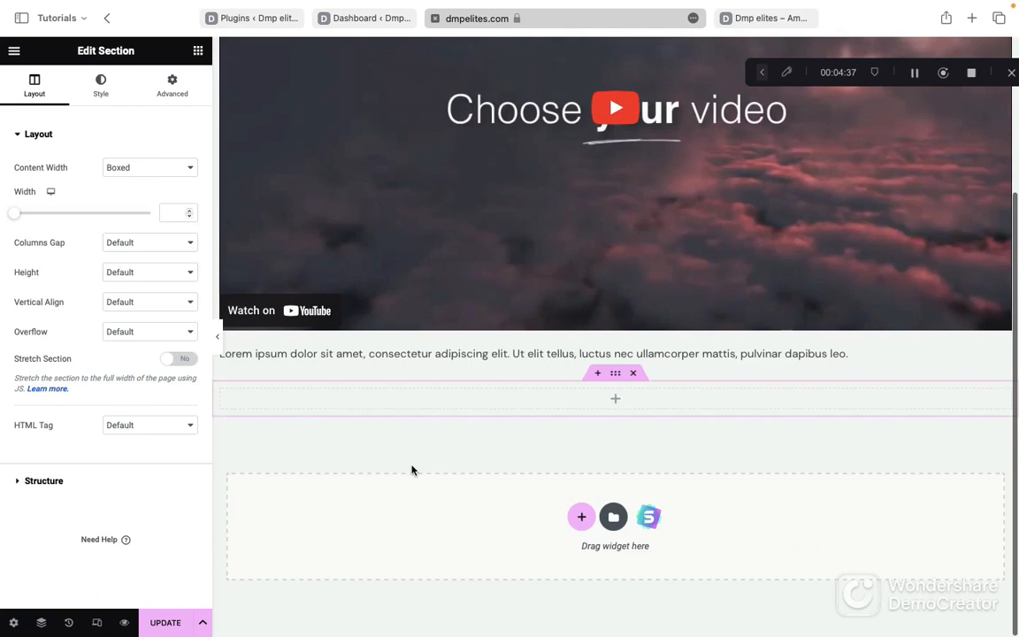
pyautogui.click(619, 401)
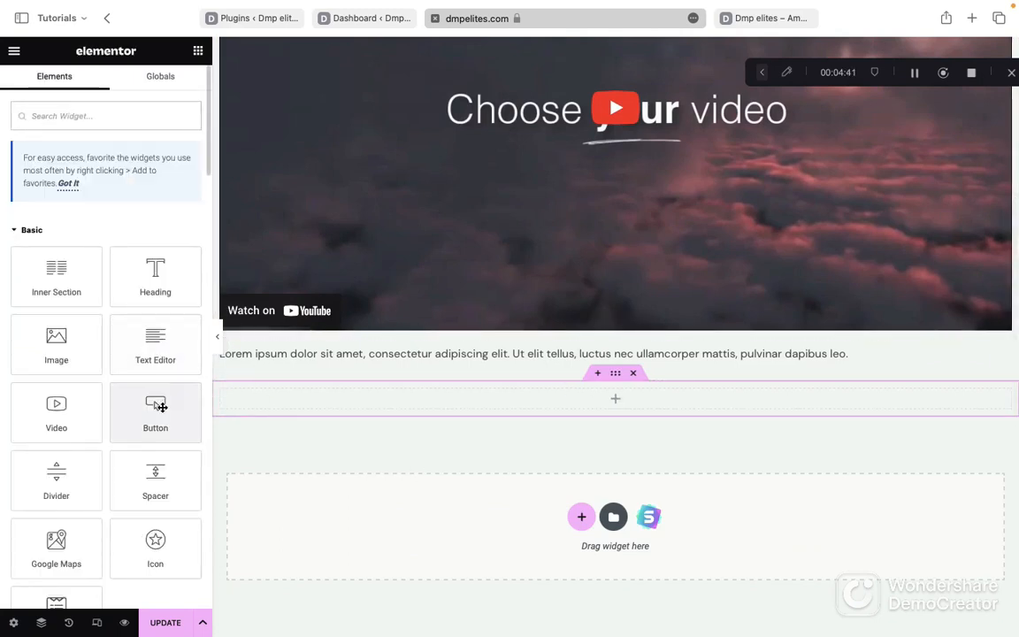
pyautogui.moveTo(160, 407); pyautogui.dragTo(622, 396)
# Add a single-column section below the button, search the widgets for "count" and place a Countdown widget in the section.
pyautogui.scroll(-1, 622, 396)
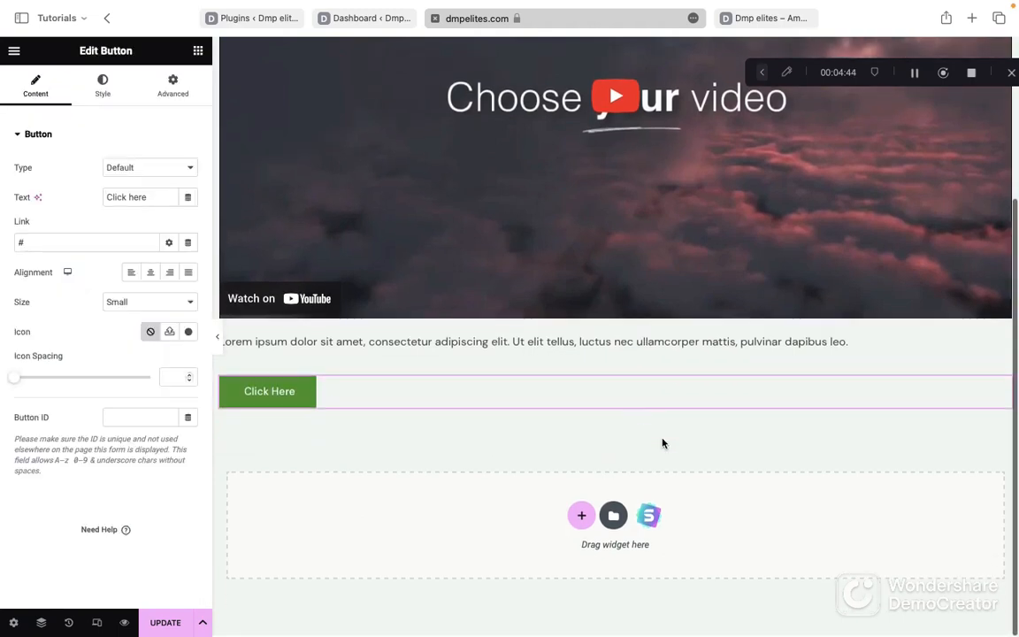
pyautogui.click(582, 518)
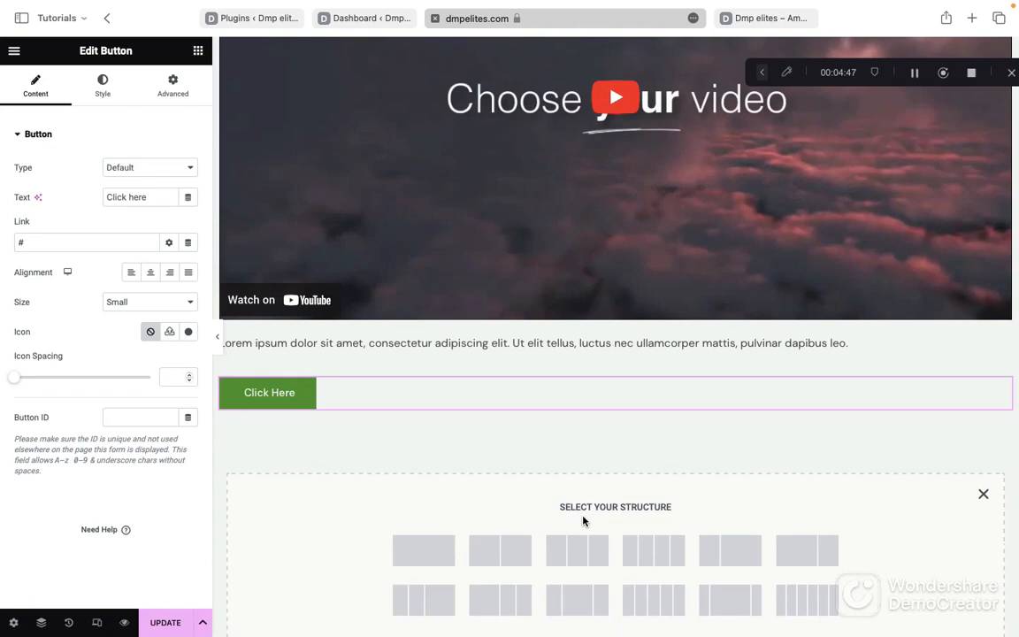
pyautogui.scroll(-2, 582, 520)
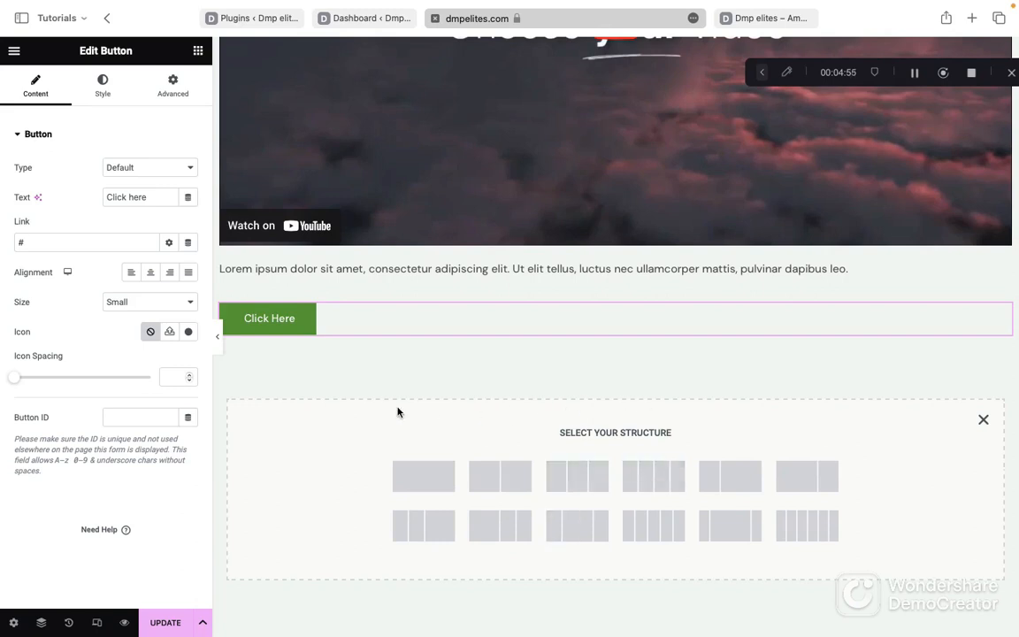
pyautogui.click(421, 475)
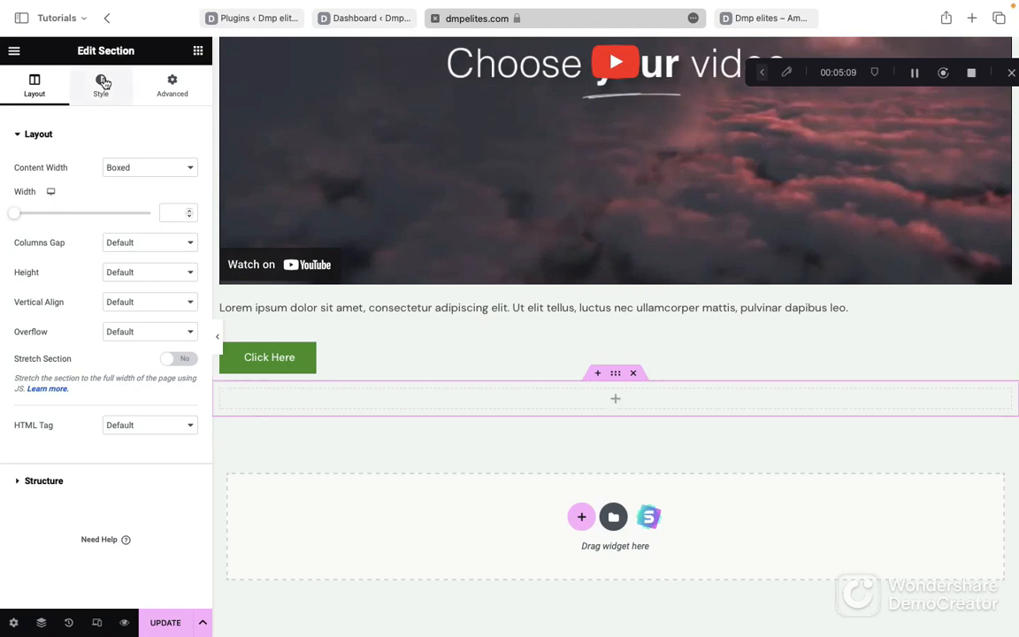
pyautogui.click(620, 404)
pyautogui.scroll(-4, 106, 292)
pyautogui.scroll(-3, 106, 294)
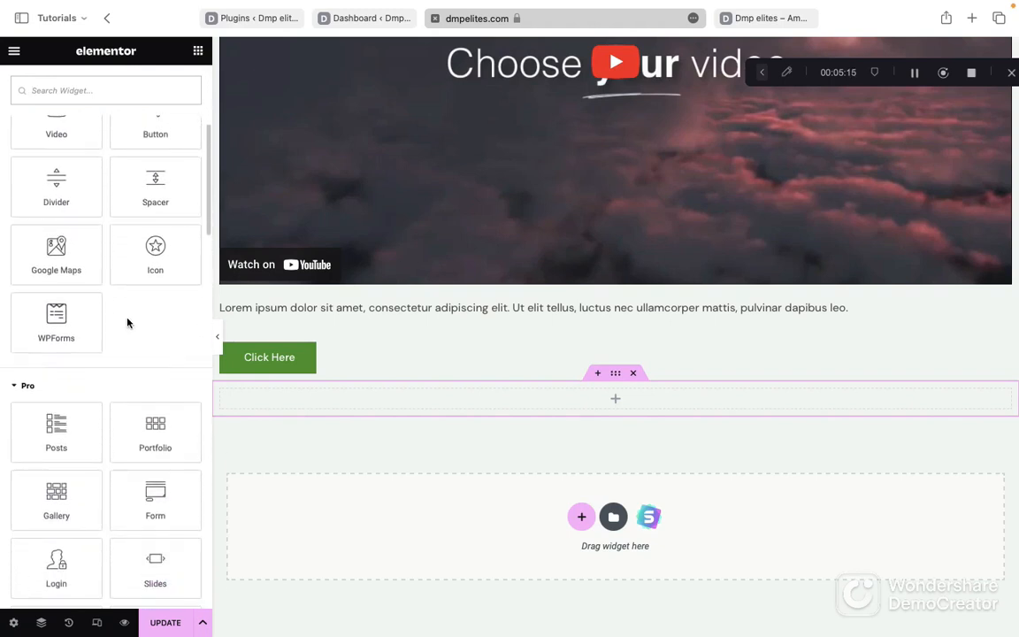
pyautogui.scroll(-2, 132, 373)
pyautogui.scroll(-2, 160, 382)
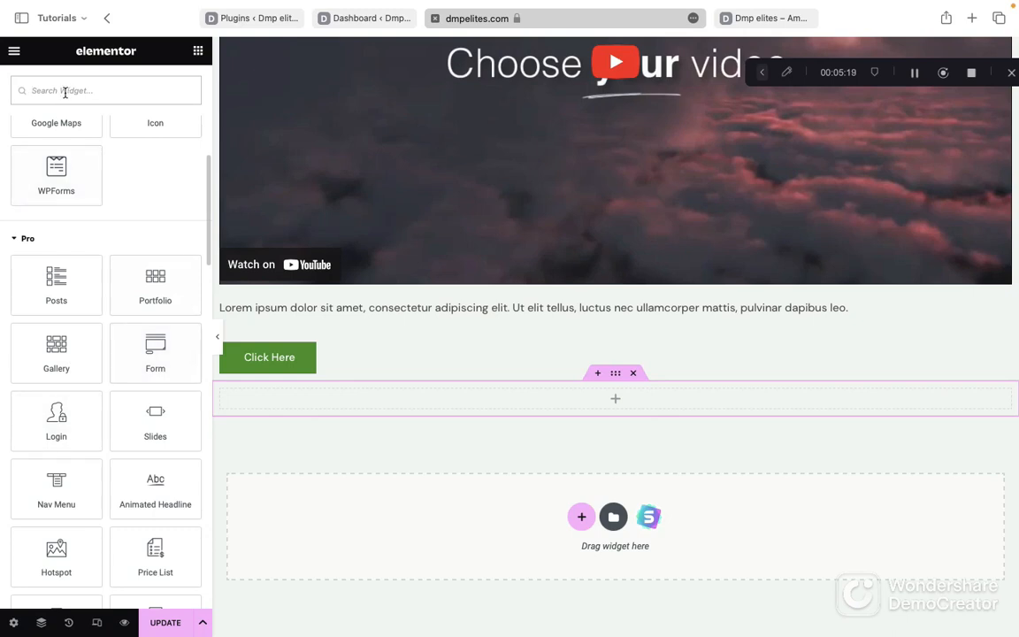
pyautogui.click(88, 90)
pyautogui.write('count')
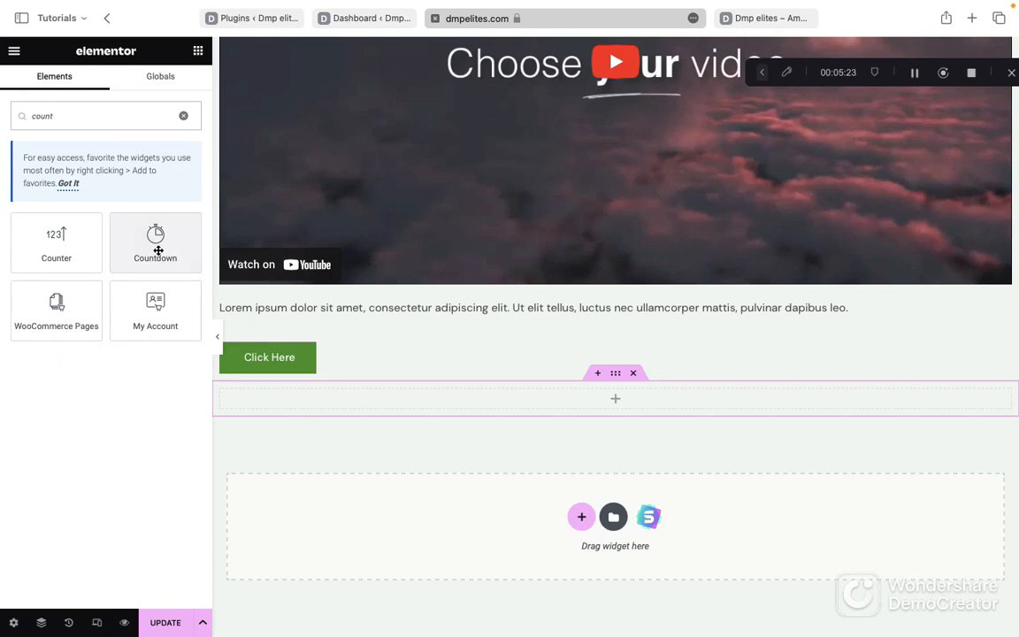
pyautogui.moveTo(159, 252); pyautogui.dragTo(630, 409)
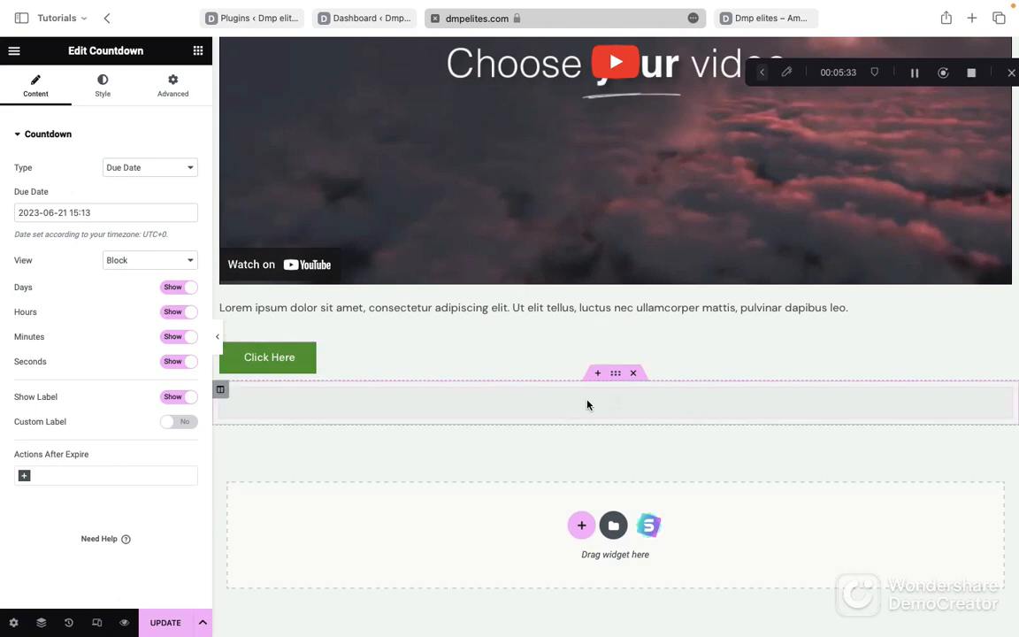
pyautogui.scroll(-1, 587, 405)
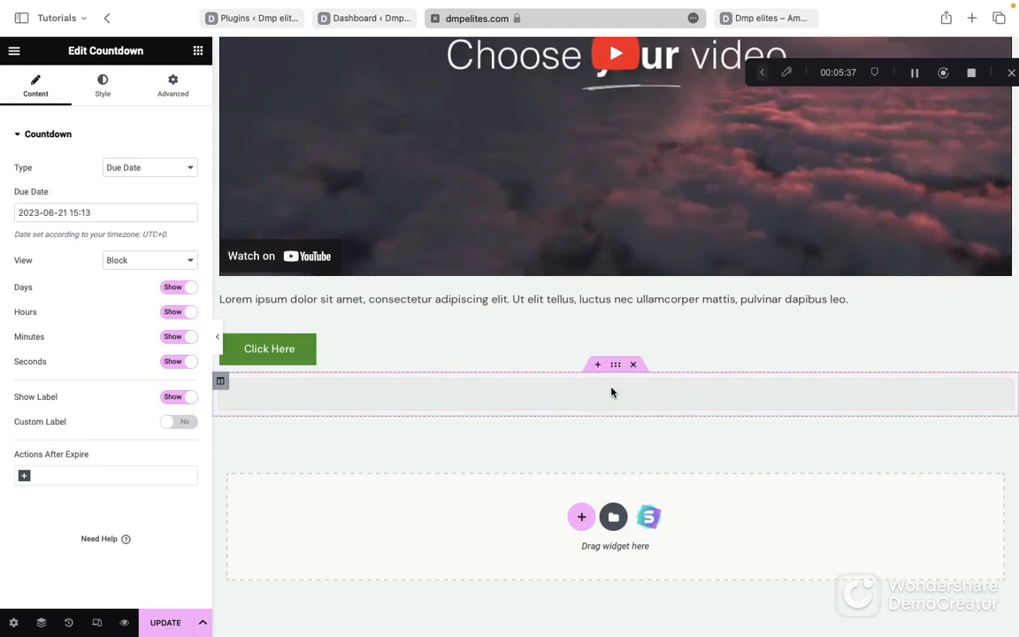
pyautogui.scroll(3, 611, 392)
pyautogui.scroll(-4, 611, 392)
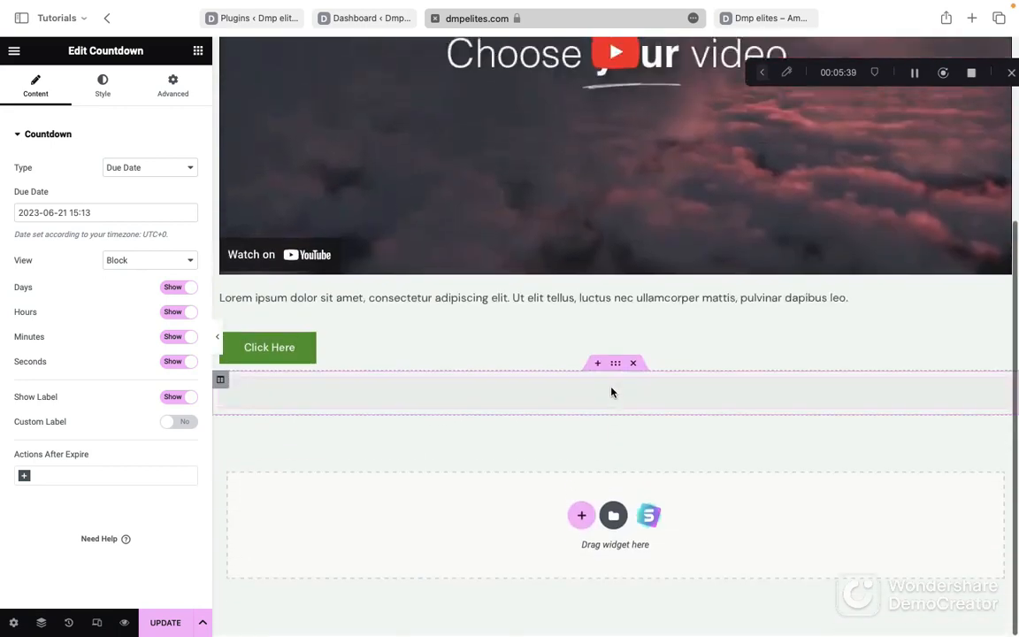
pyautogui.scroll(3, 610, 392)
pyautogui.scroll(-4, 611, 392)
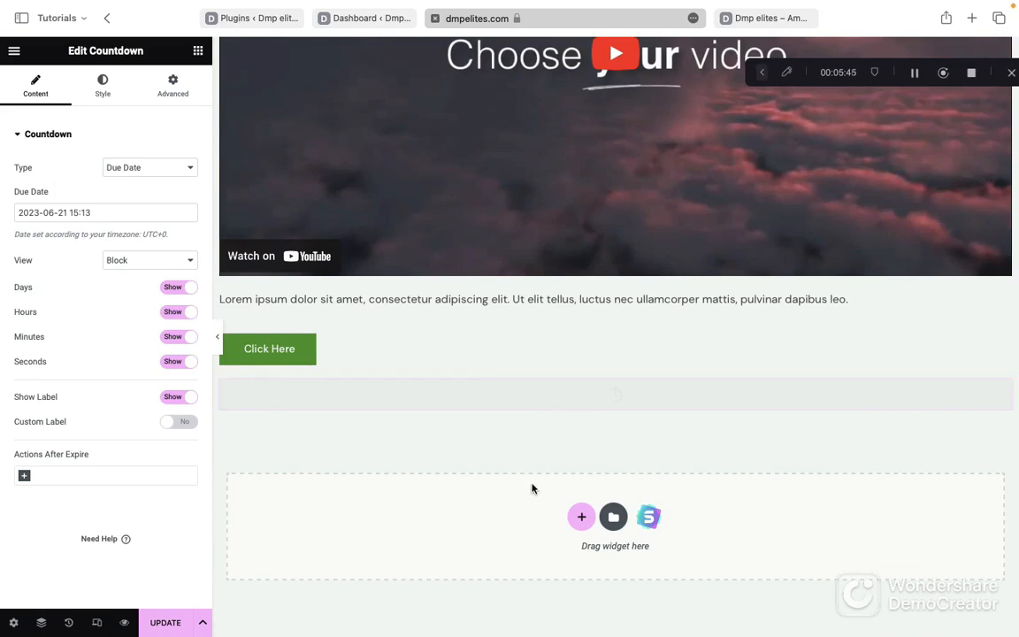
# Update the home page with the newly added sections and widgets.
pyautogui.click(915, 77)
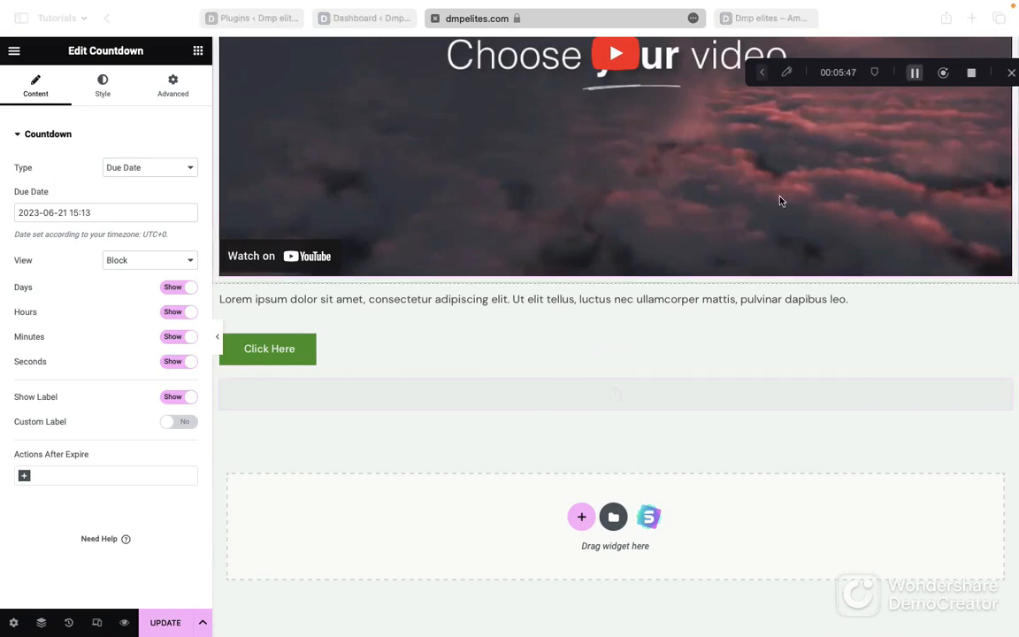
pyautogui.click(161, 630)
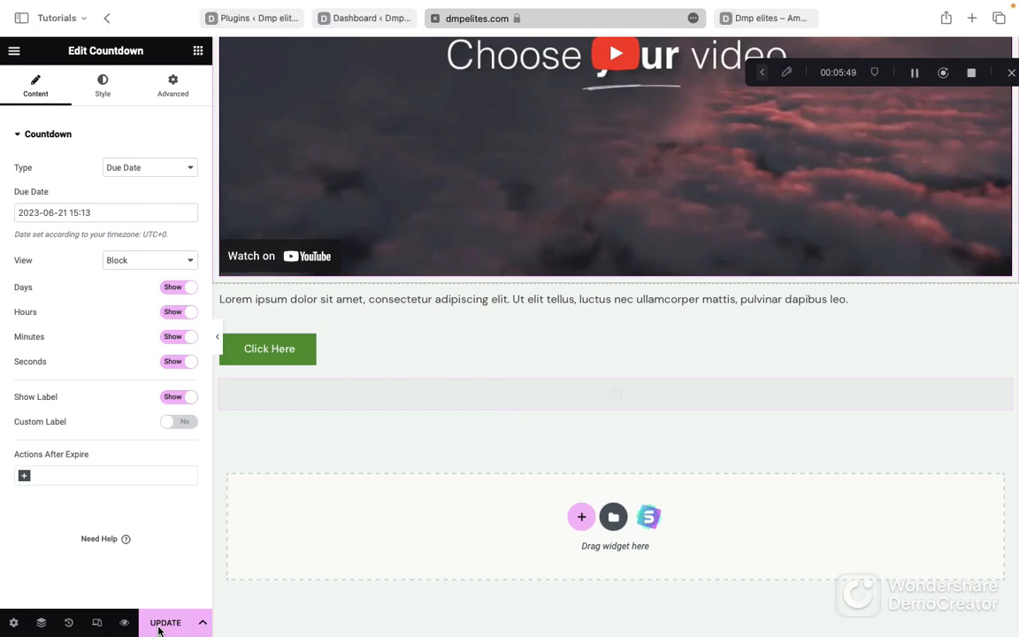
pyautogui.click(161, 630)
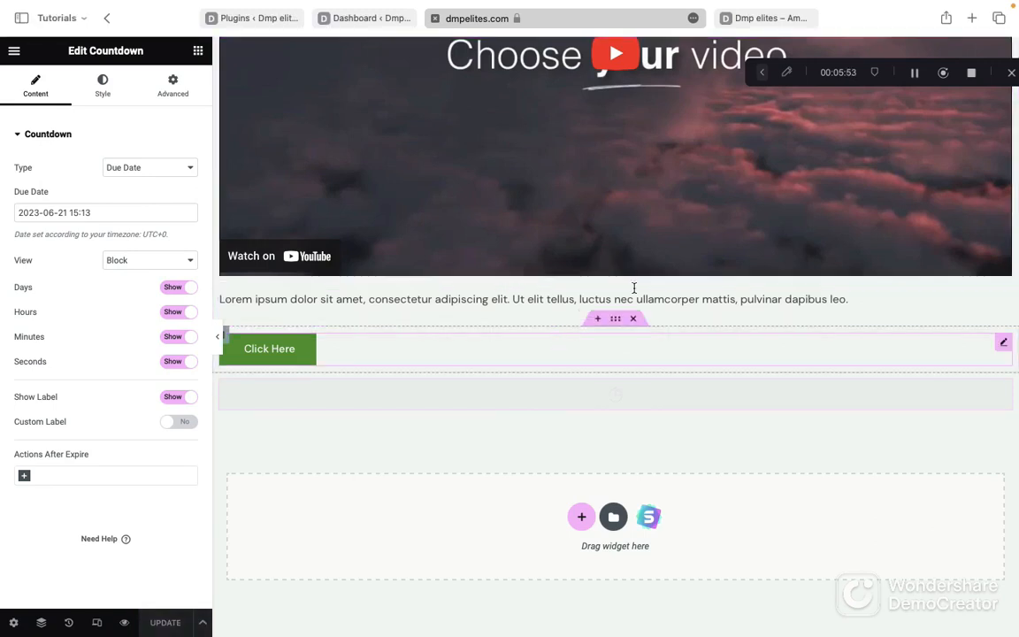
# Reload the live home page and review its heading, video, text, button and countdown.
pyautogui.click(772, 17)
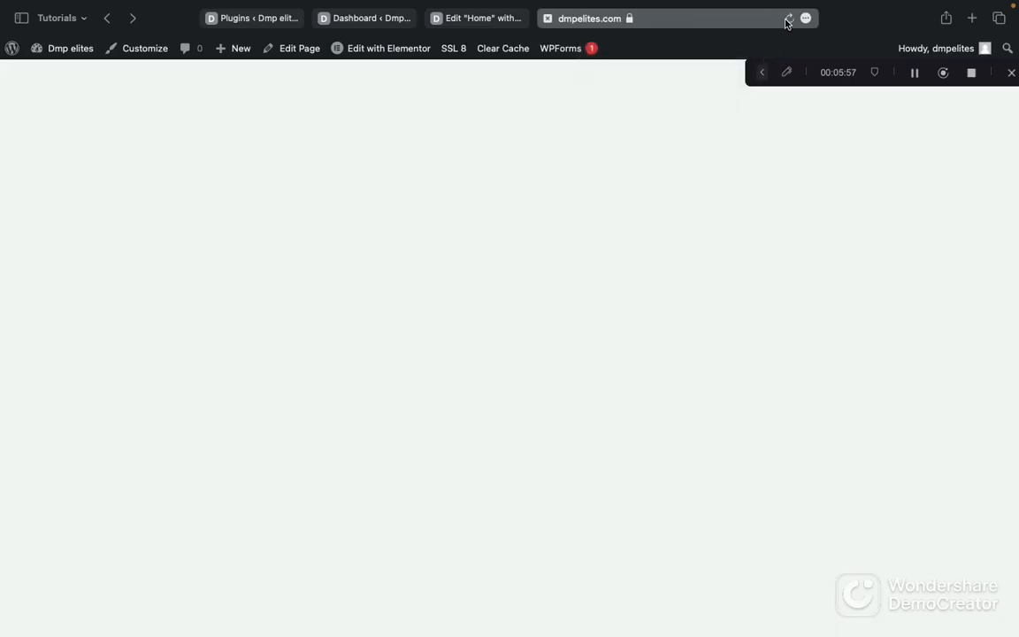
pyautogui.click(790, 18)
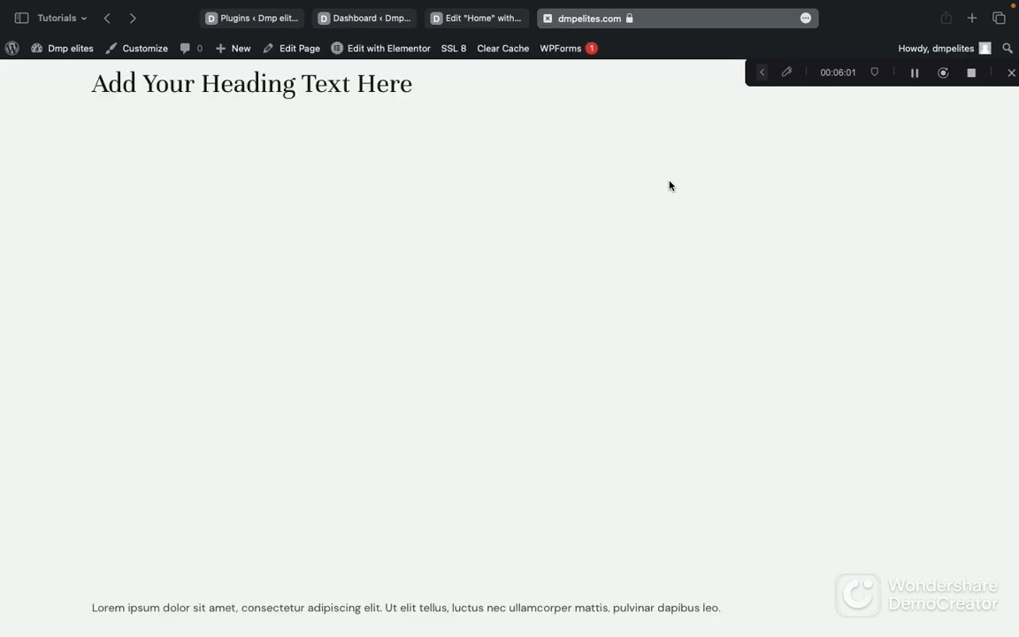
pyautogui.scroll(-2, 542, 326)
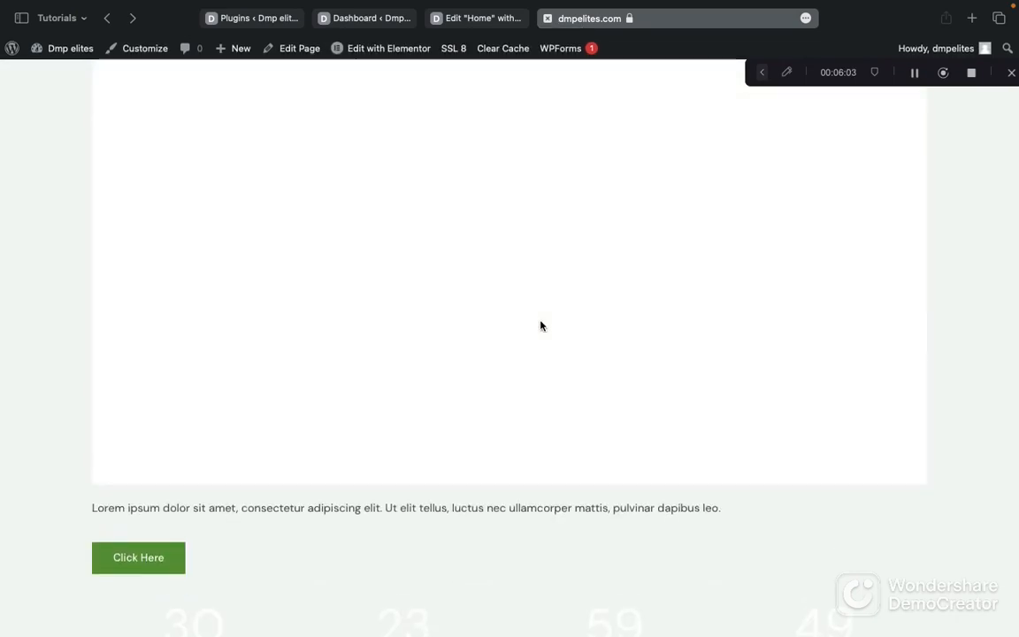
pyautogui.scroll(-1, 542, 327)
pyautogui.scroll(3, 443, 221)
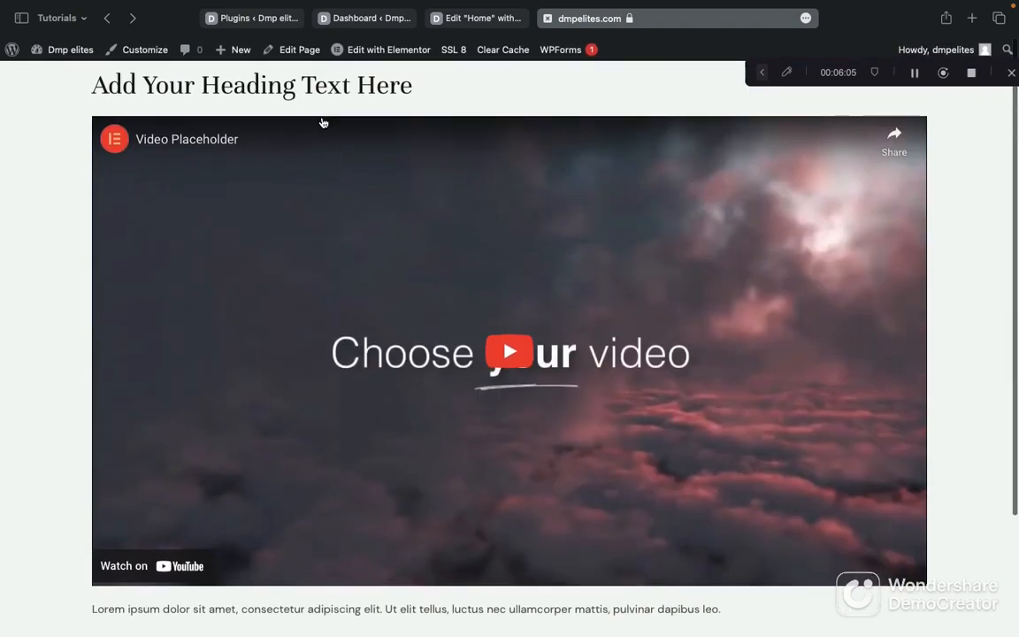
pyautogui.scroll(-2, 358, 260)
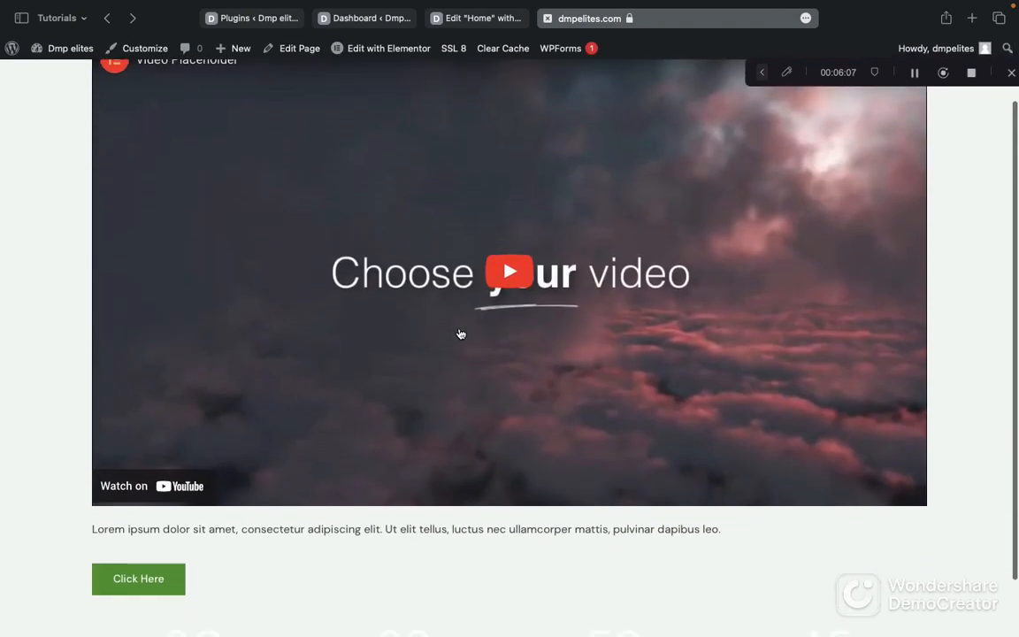
pyautogui.scroll(-2, 432, 336)
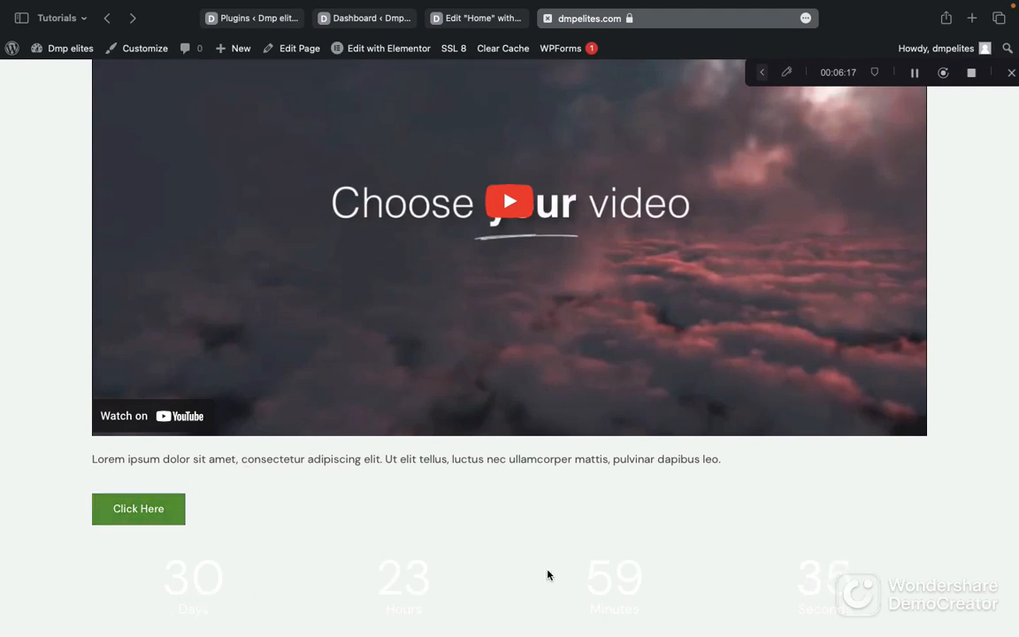
pyautogui.scroll(3, 728, 279)
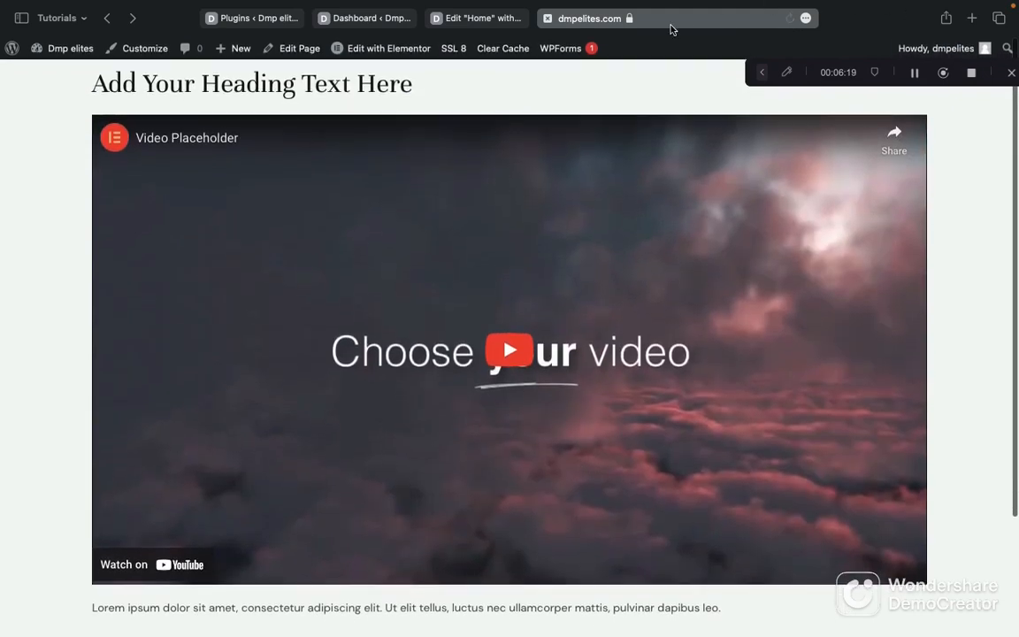
# Return to the Elementor editor and preview the page layout at the Mobile Portrait size.
pyautogui.click(453, 18)
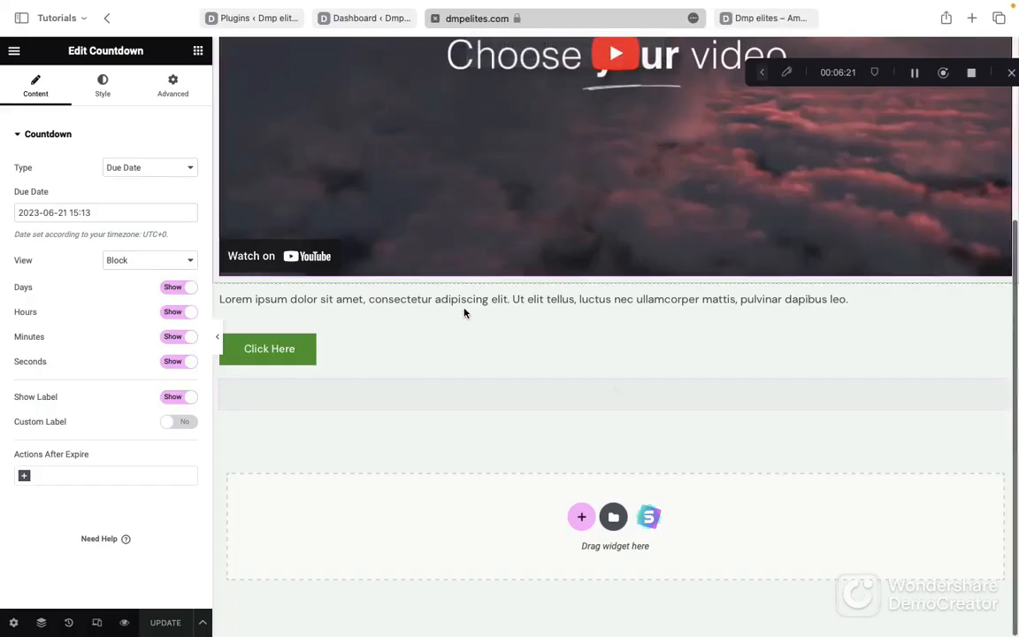
pyautogui.scroll(5, 458, 321)
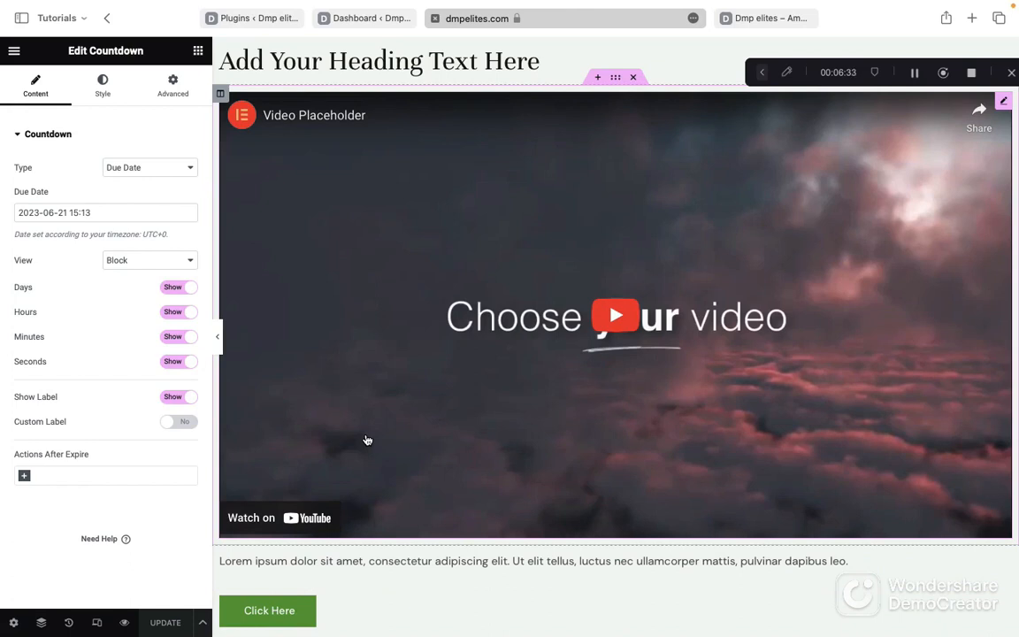
pyautogui.scroll(-1, 371, 439)
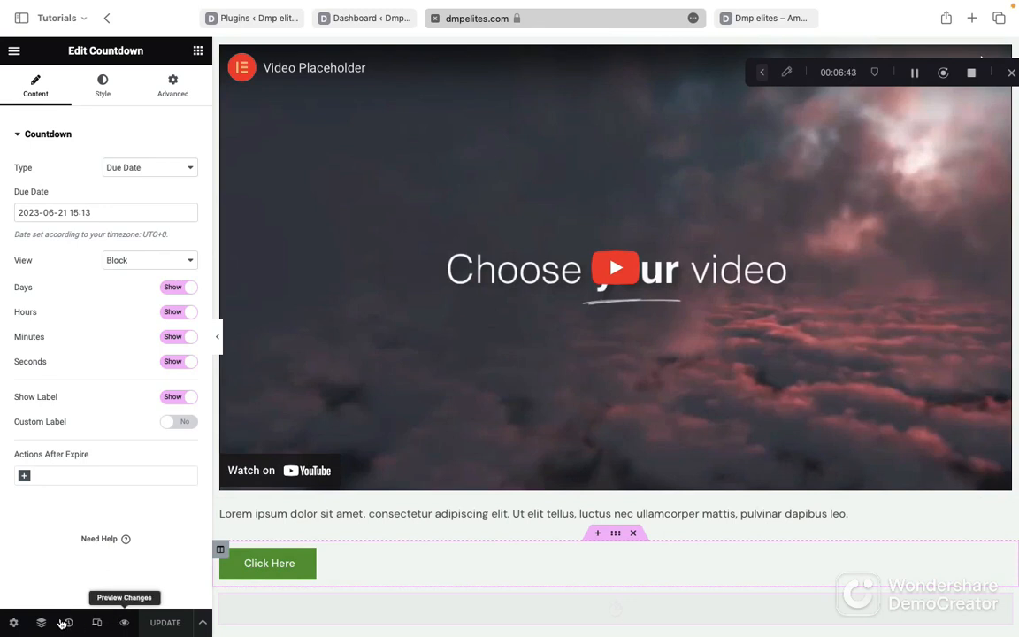
pyautogui.click(97, 623)
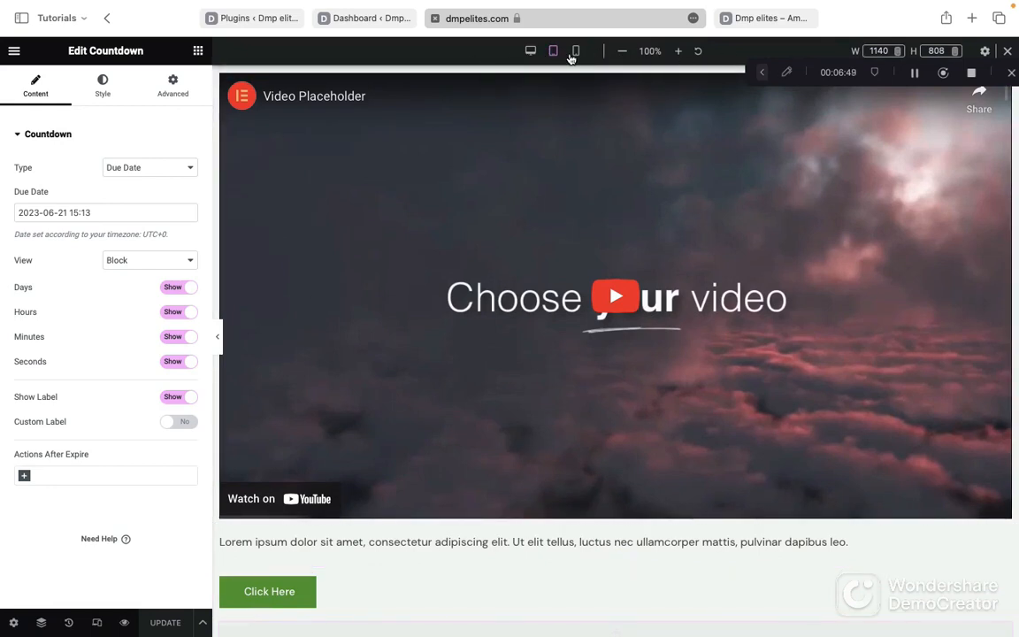
pyautogui.scroll(3, 634, 293)
pyautogui.scroll(-2, 633, 293)
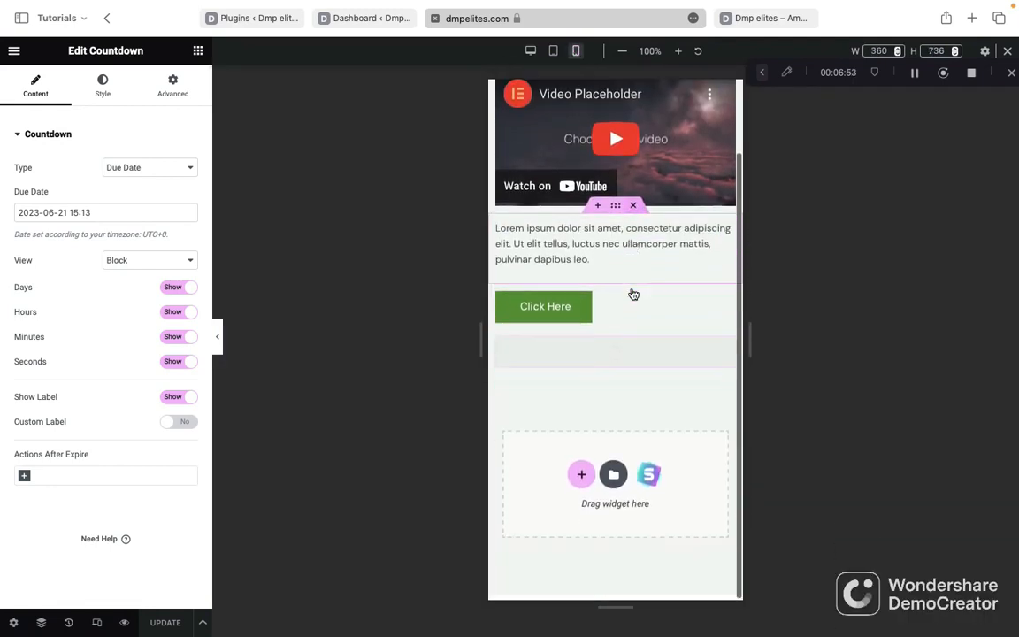
pyautogui.scroll(2, 633, 294)
pyautogui.scroll(-1, 633, 293)
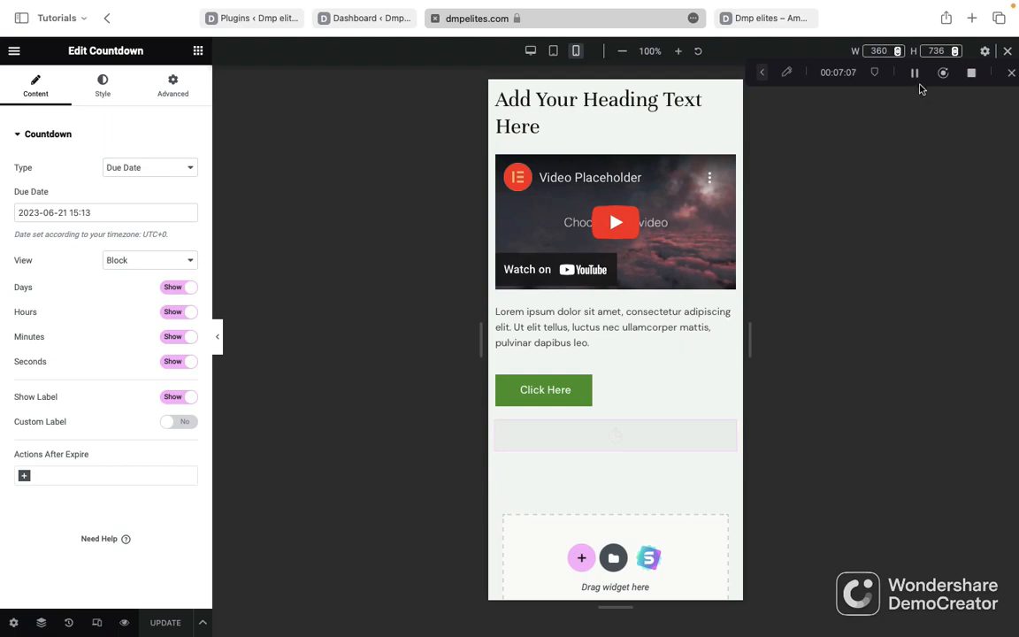
pyautogui.click(916, 77)
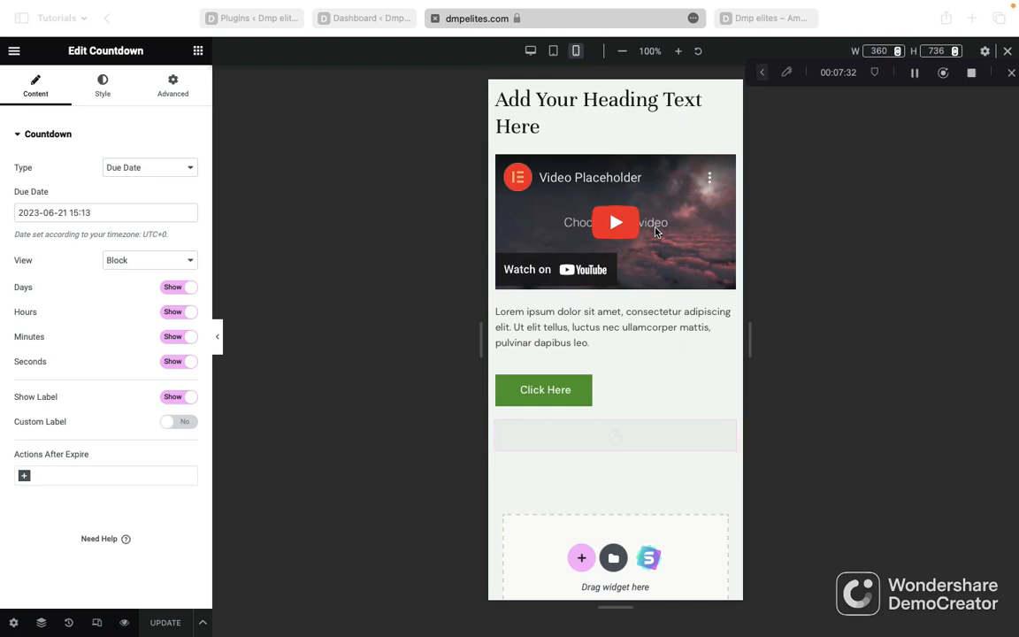
# Switch the responsive preview back to the Desktop view and return to the page heading.
pyautogui.click(533, 57)
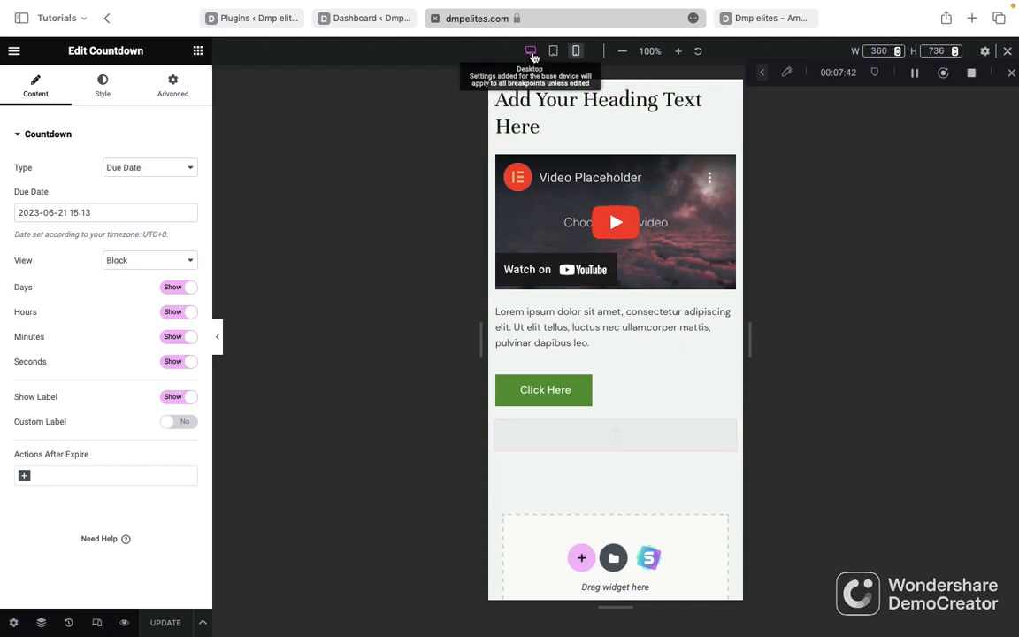
pyautogui.click(531, 51)
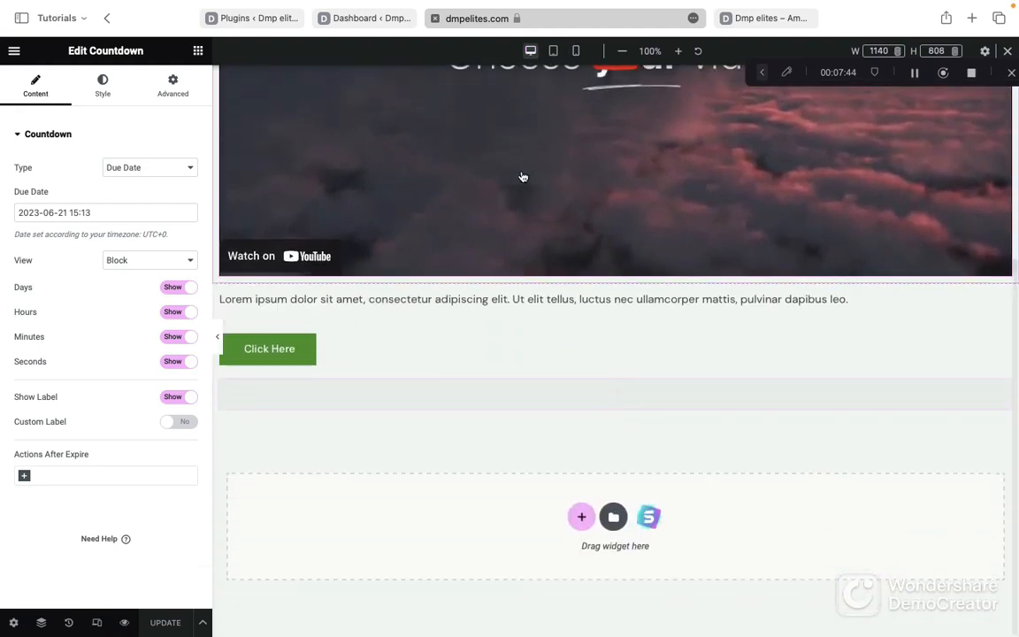
pyautogui.scroll(5, 531, 168)
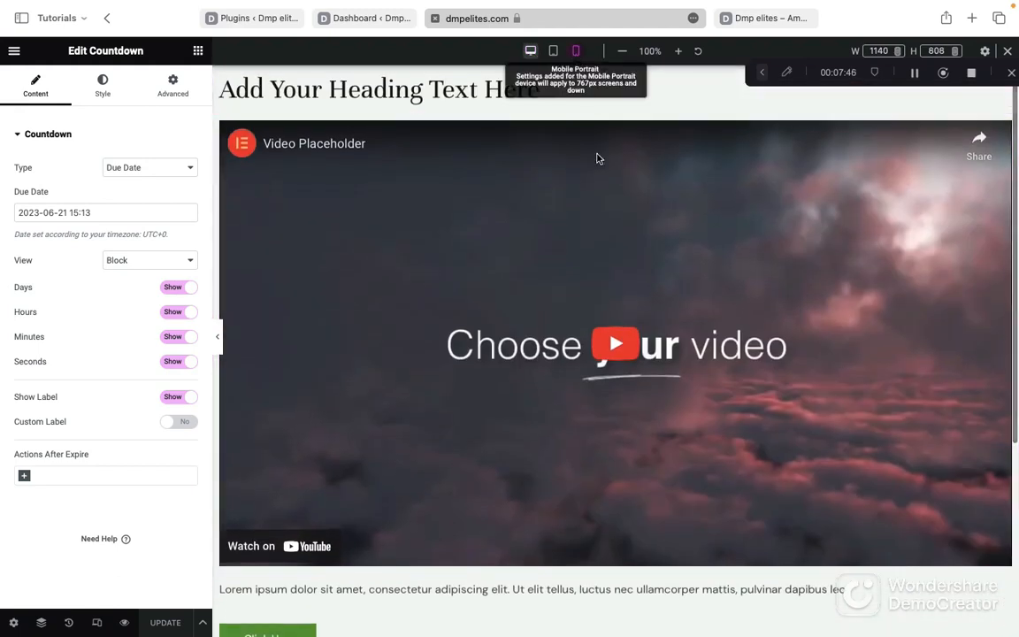
# Replace the heading's title with "Discover the secret Nigerians are now using to make unto $2000 weekly".
pyautogui.click(486, 96)
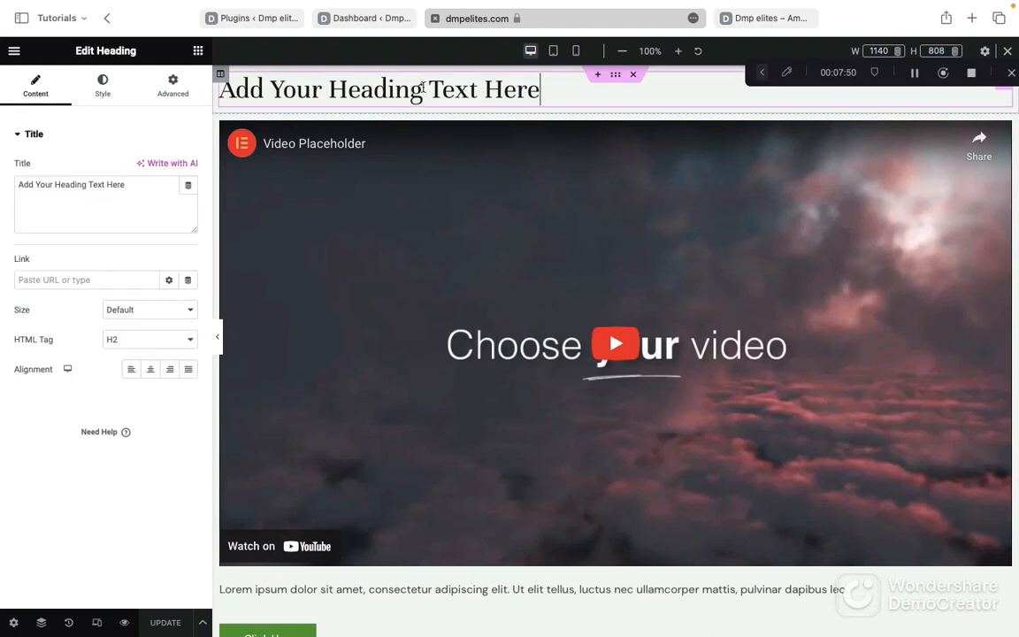
pyautogui.doubleClick(107, 184)
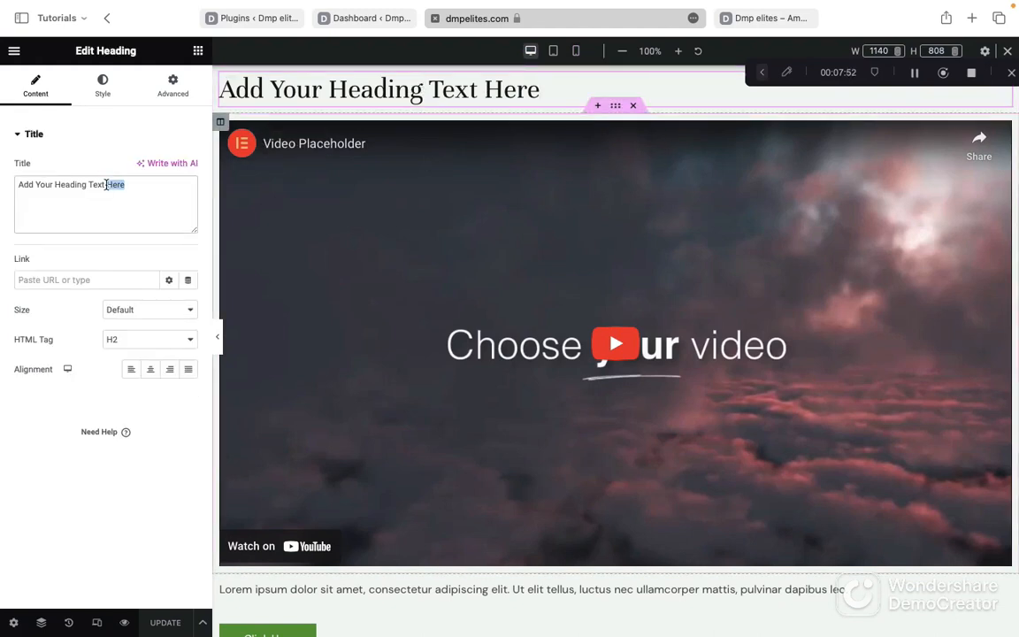
pyautogui.tripleClick(107, 184)
pyautogui.press('BackSpace')
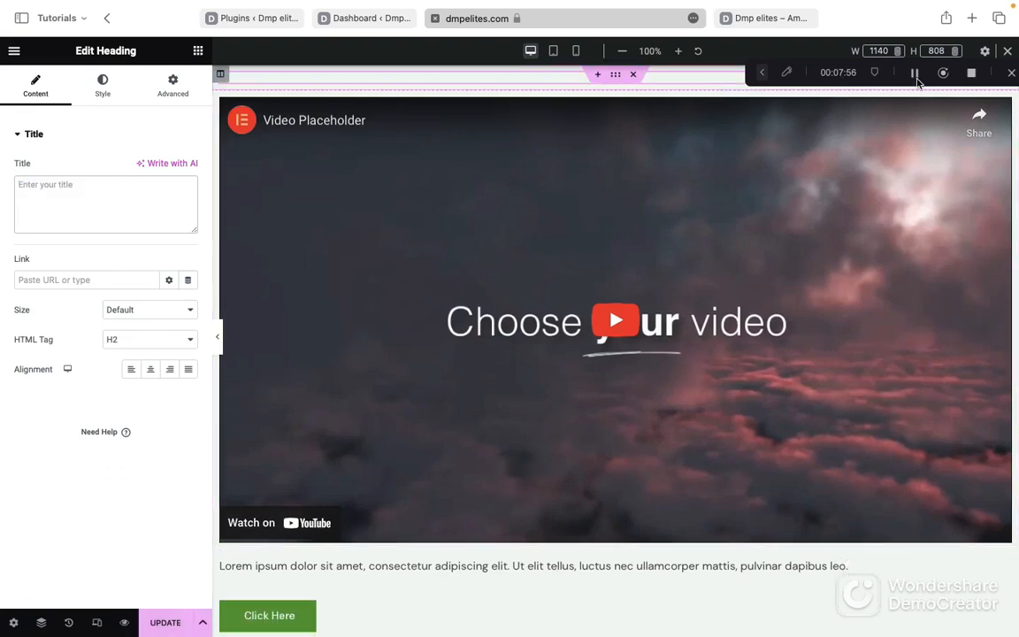
pyautogui.click(916, 74)
pyautogui.press('super+v')
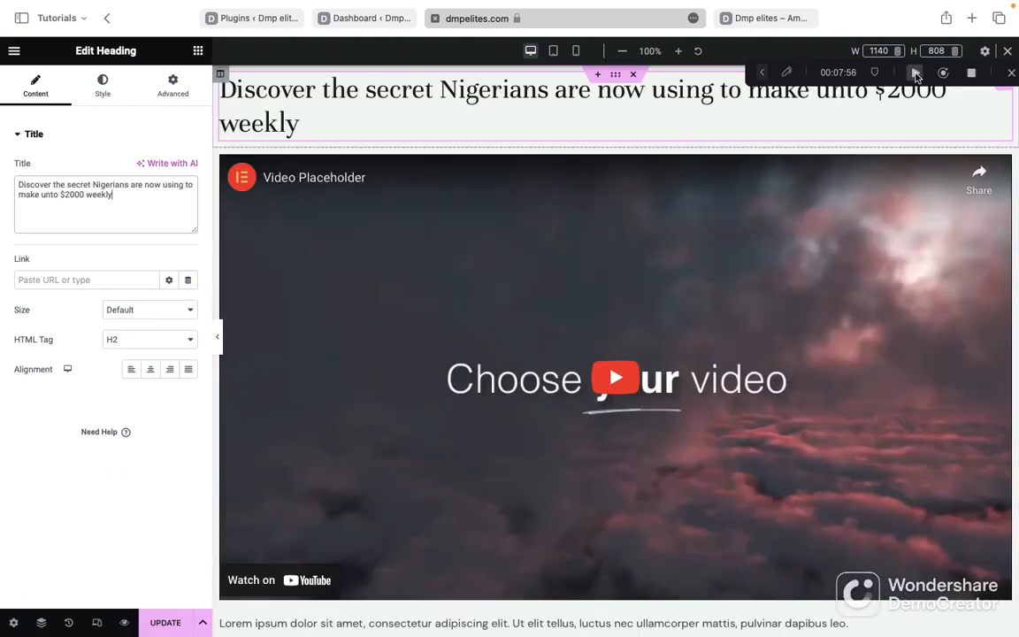
pyautogui.click(915, 73)
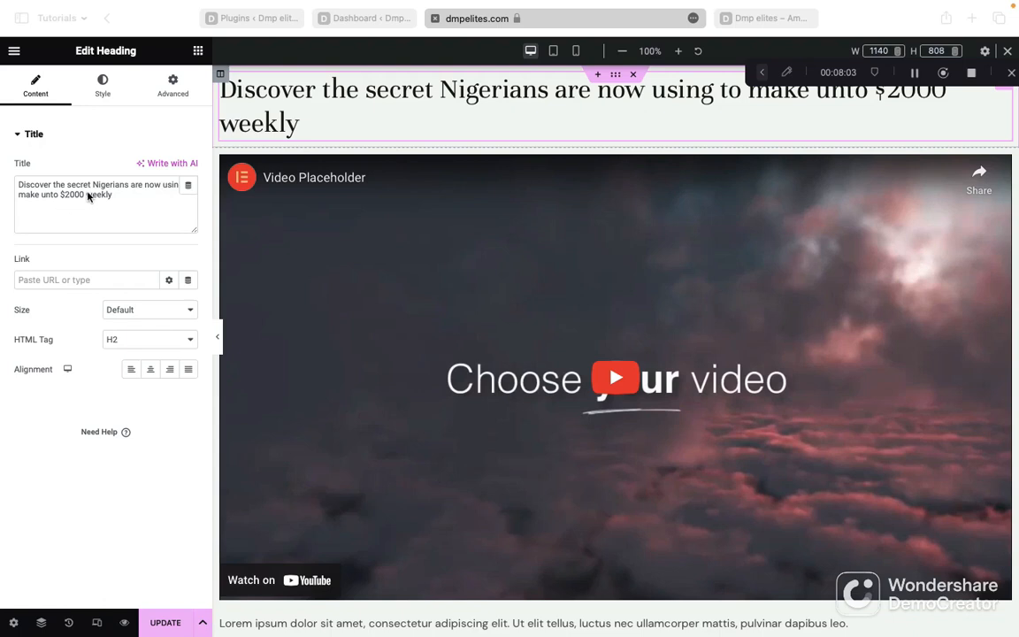
# Correct "unto" to "upto" in the heading's title and centre-align the heading.
pyautogui.doubleClick(49, 196)
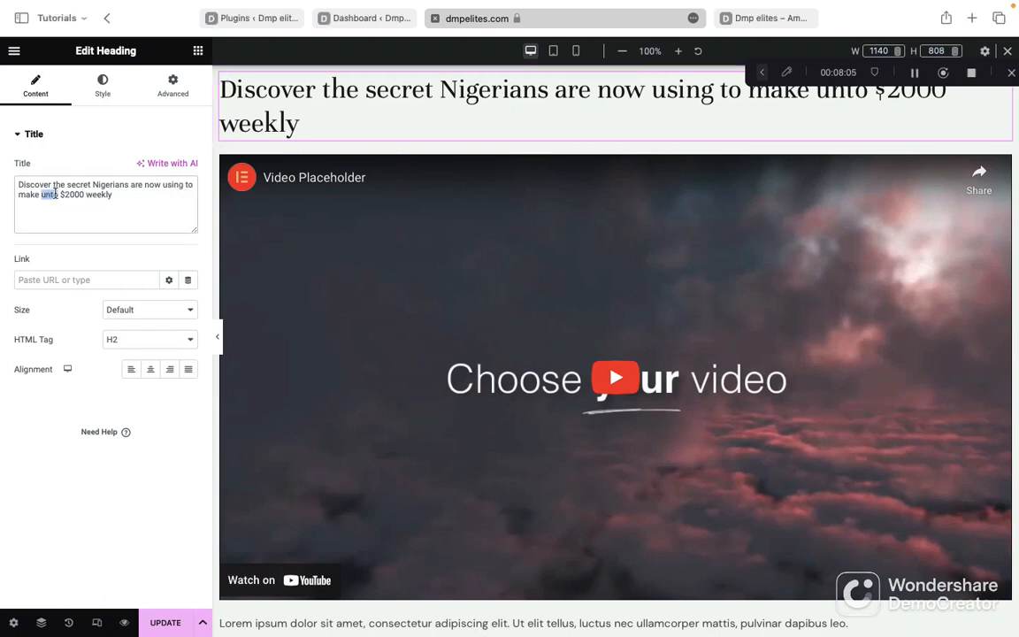
pyautogui.click(50, 194)
pyautogui.press('BackSpace')
pyautogui.write('p')
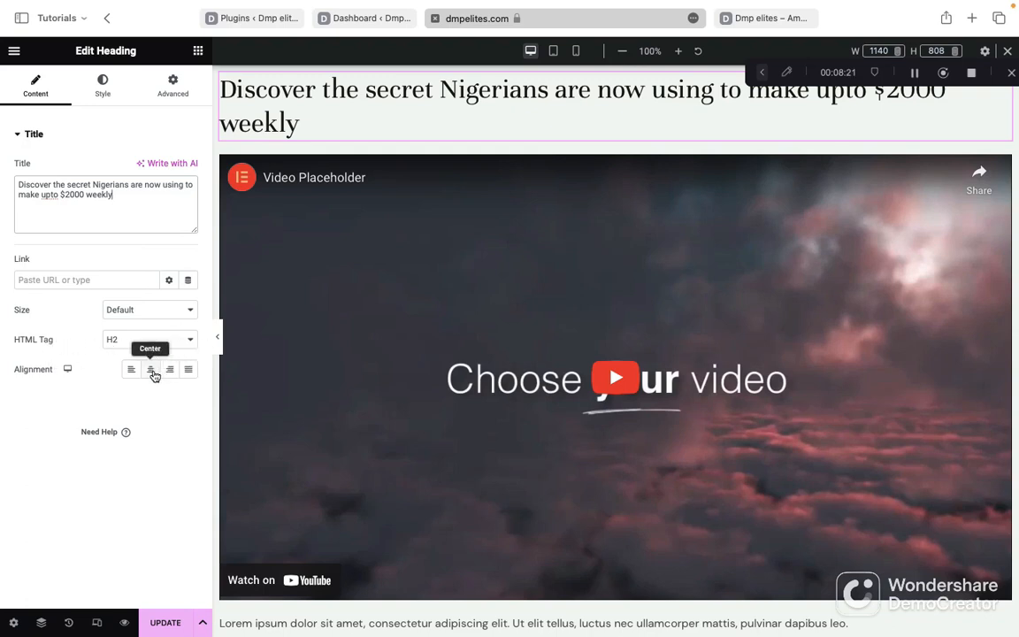
pyautogui.click(150, 370)
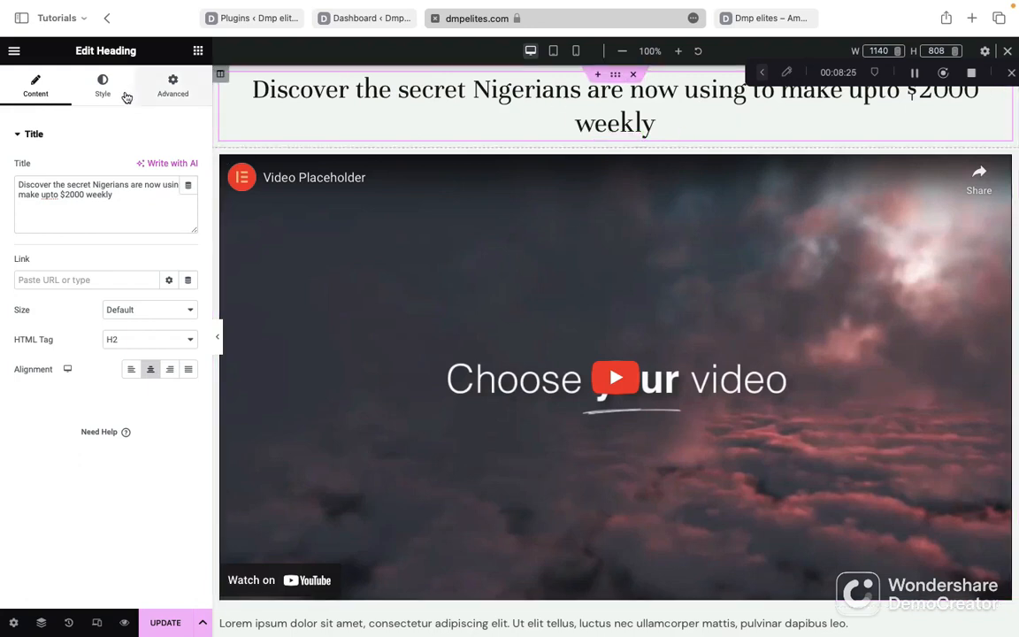
# Set the heading's text color to black, #000000.
pyautogui.click(102, 90)
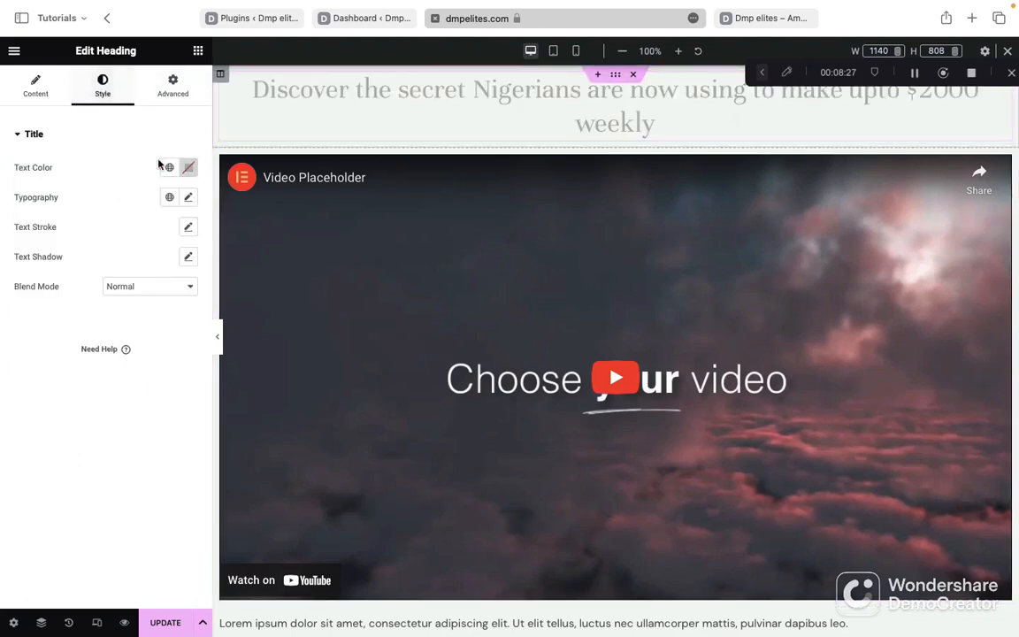
pyautogui.click(186, 169)
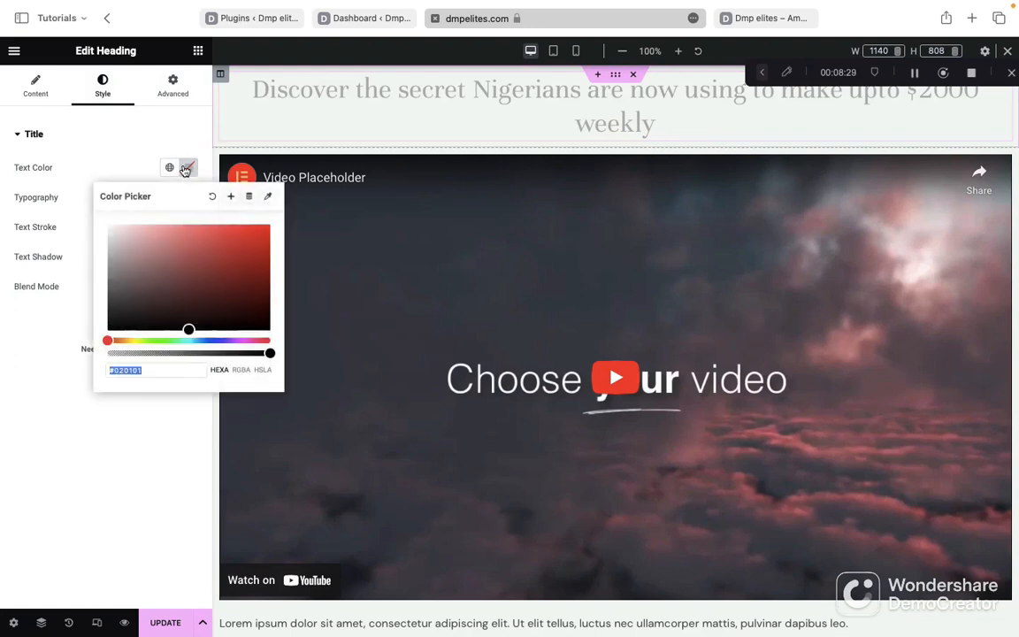
pyautogui.moveTo(143, 291); pyautogui.dragTo(76, 386)
pyautogui.click(76, 387)
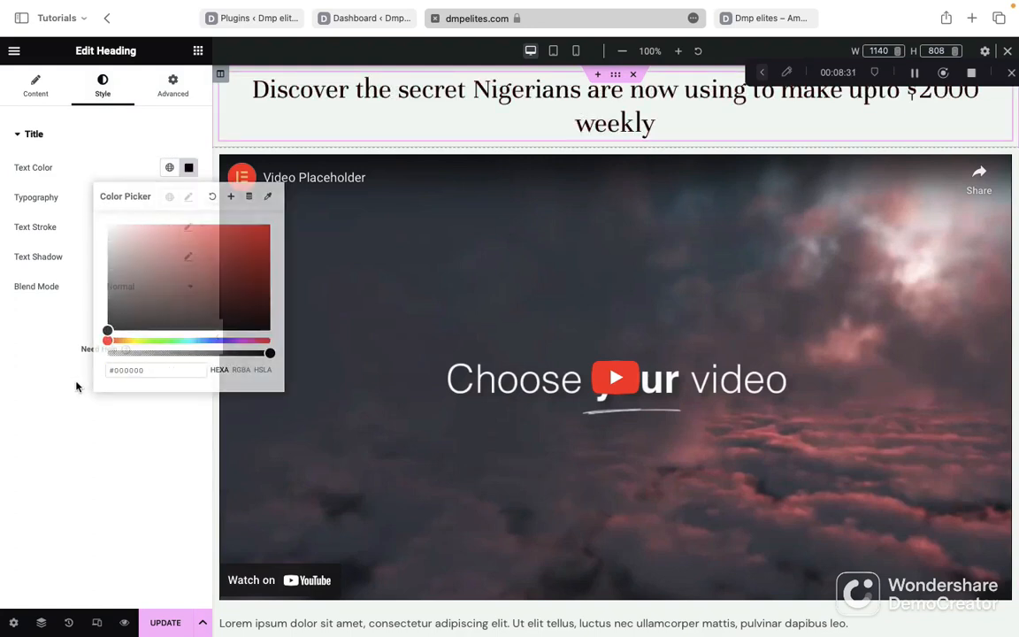
# Set the heading's typography to a size of 59 px and a weight of 900 (Black).
pyautogui.click(189, 198)
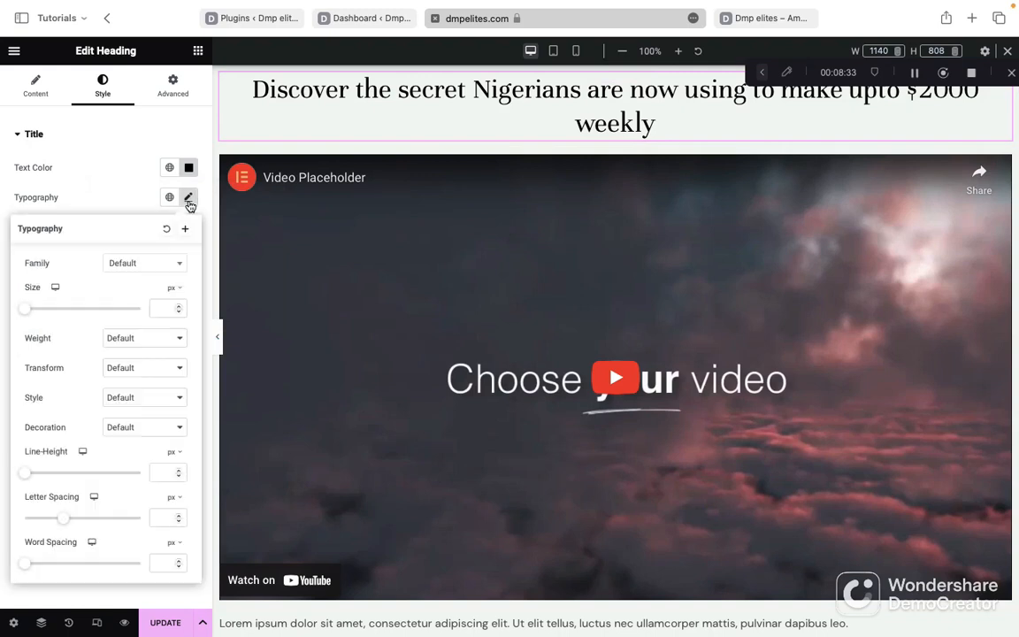
pyautogui.moveTo(56, 315)
pyautogui.mouseDown()
pyautogui.moveTo(75, 318)
pyautogui.moveTo(55, 315)
pyautogui.moveTo(63, 319)
pyautogui.mouseUp()
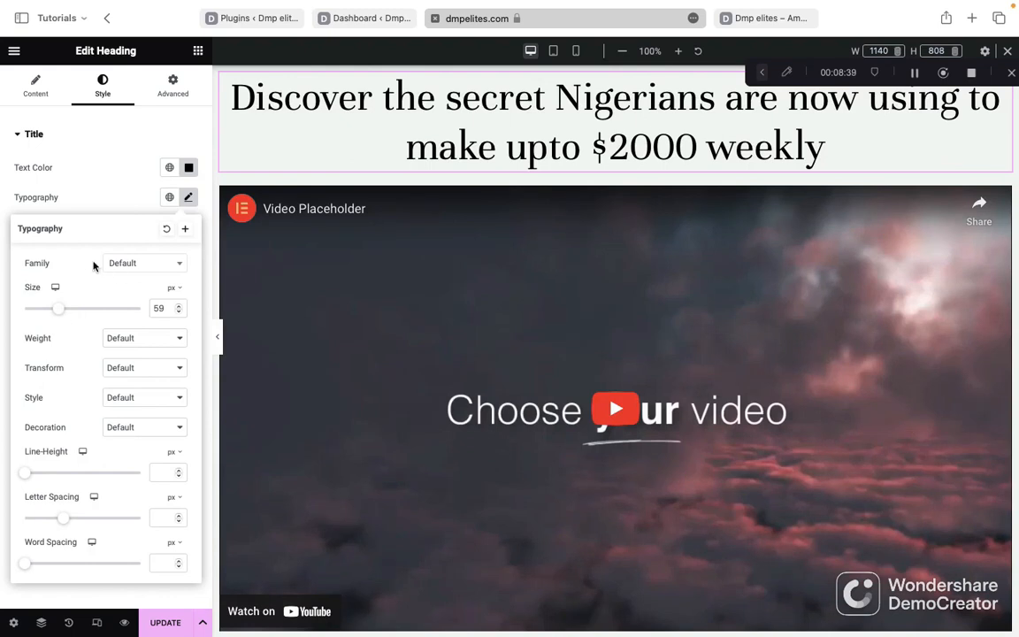
pyautogui.click(138, 339)
pyautogui.click(137, 305)
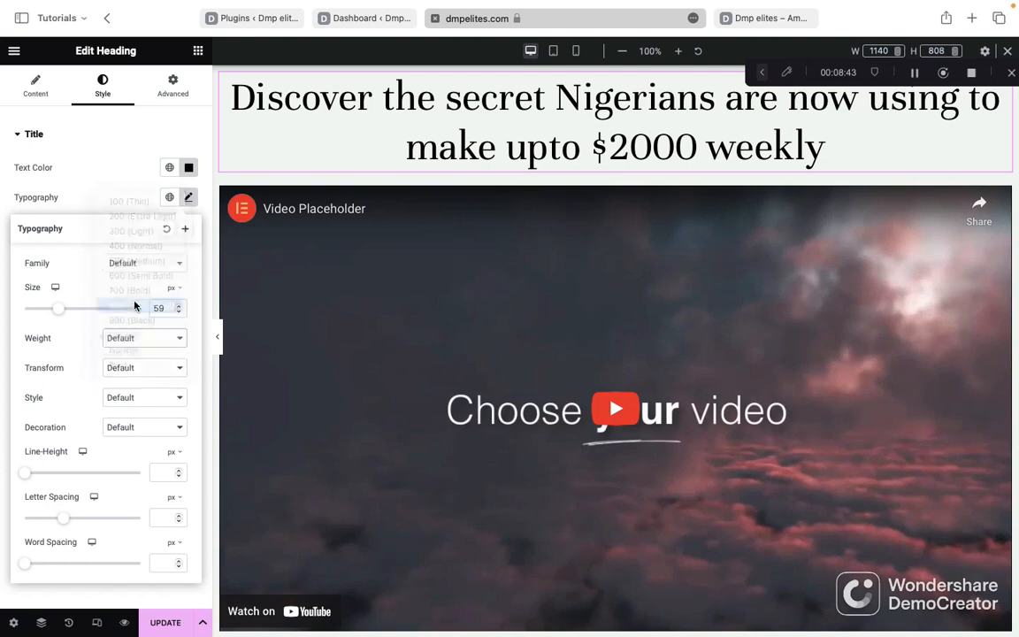
pyautogui.click(139, 338)
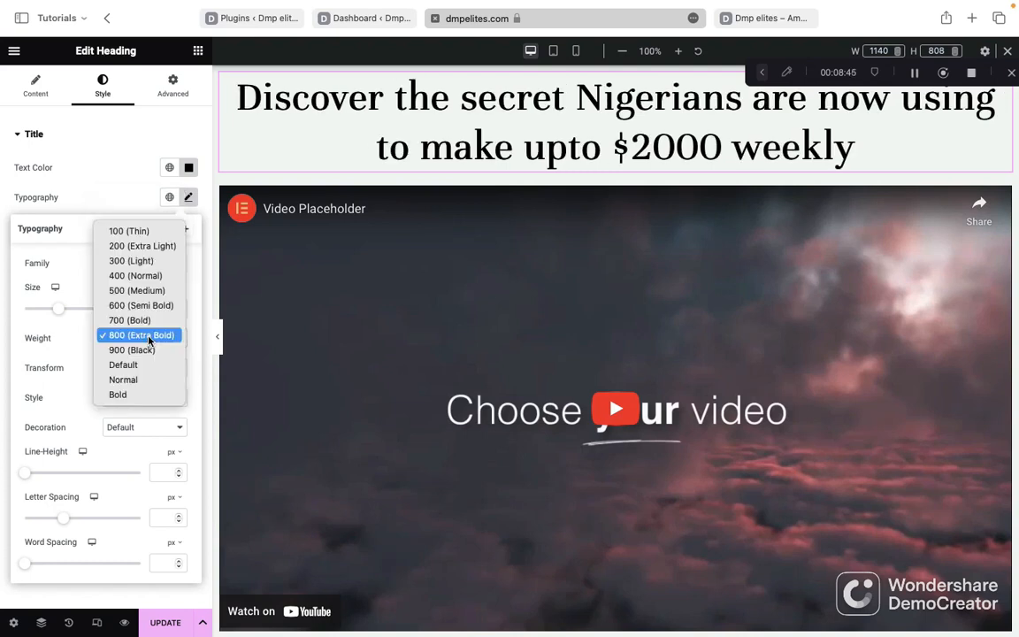
pyautogui.click(143, 351)
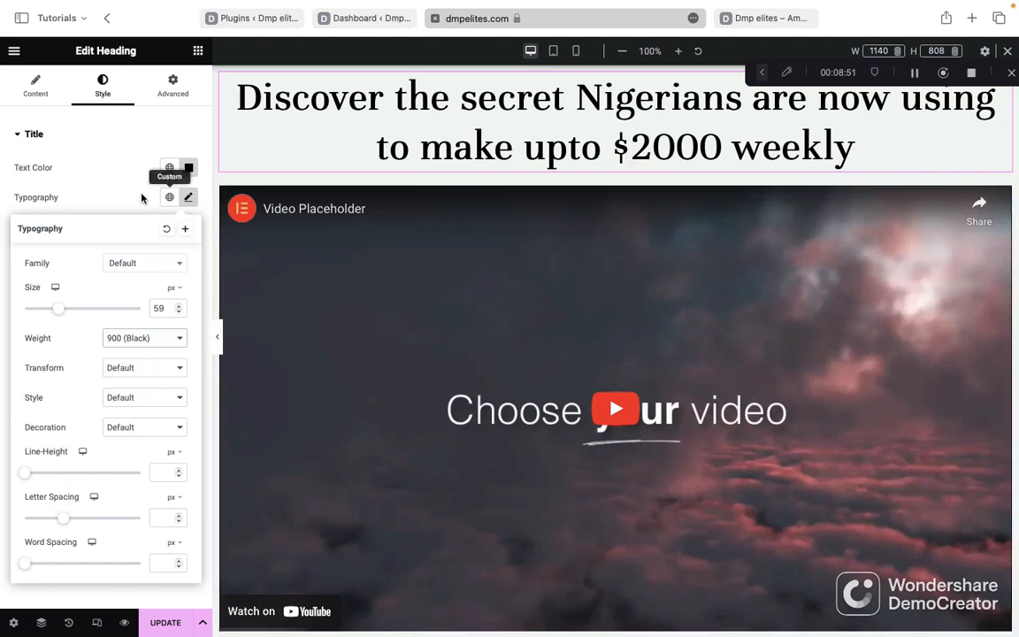
pyautogui.click(107, 173)
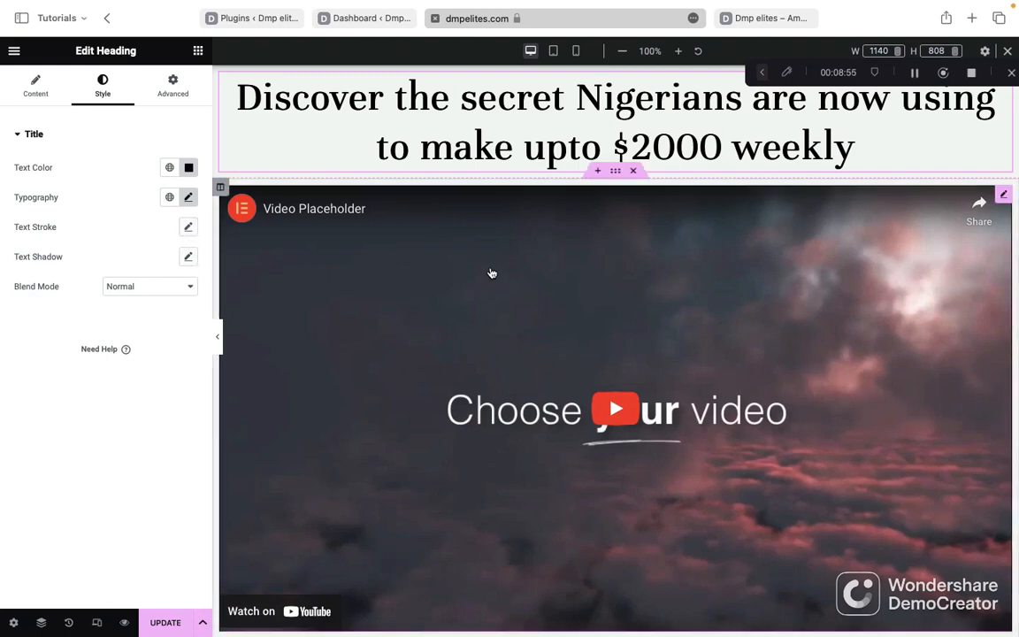
# Give the heading a linked margin of 37 px on all four sides.
pyautogui.click(173, 100)
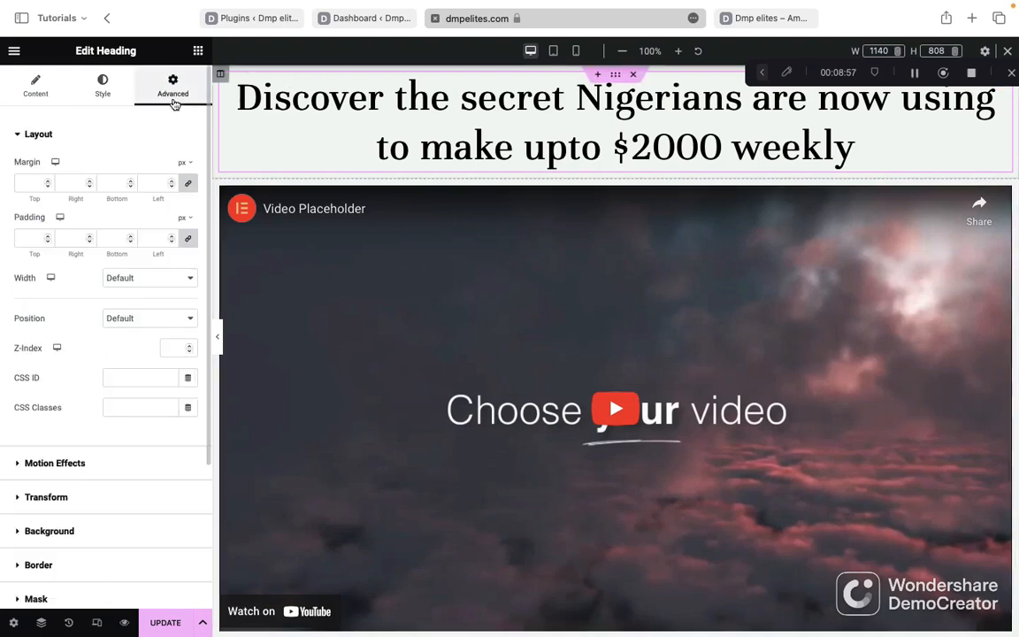
pyautogui.click(913, 74)
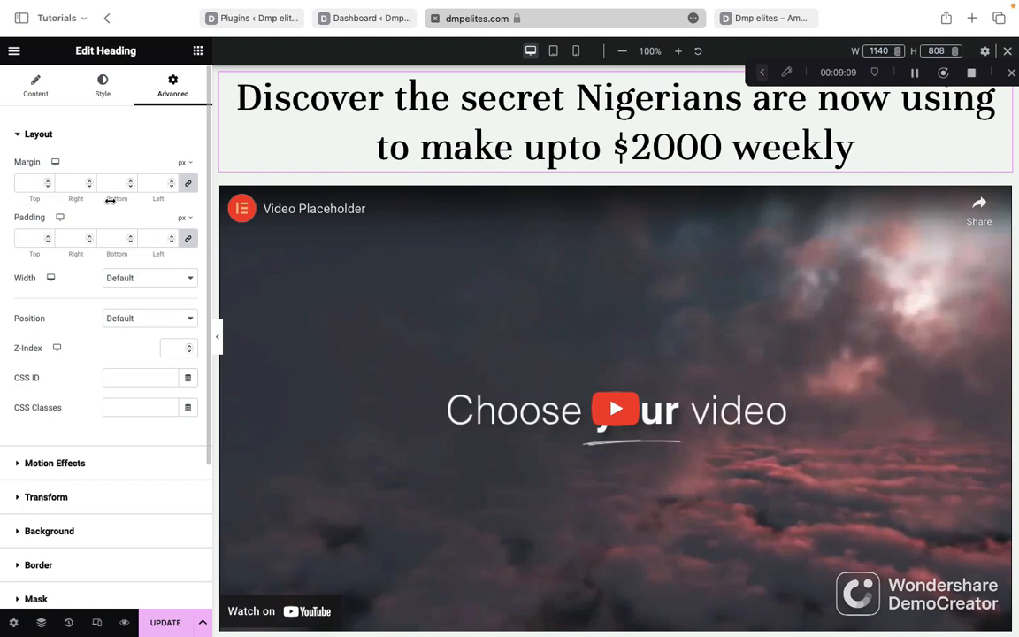
pyautogui.moveTo(73, 200); pyautogui.dragTo(262, 173)
pyautogui.doubleClick(262, 173)
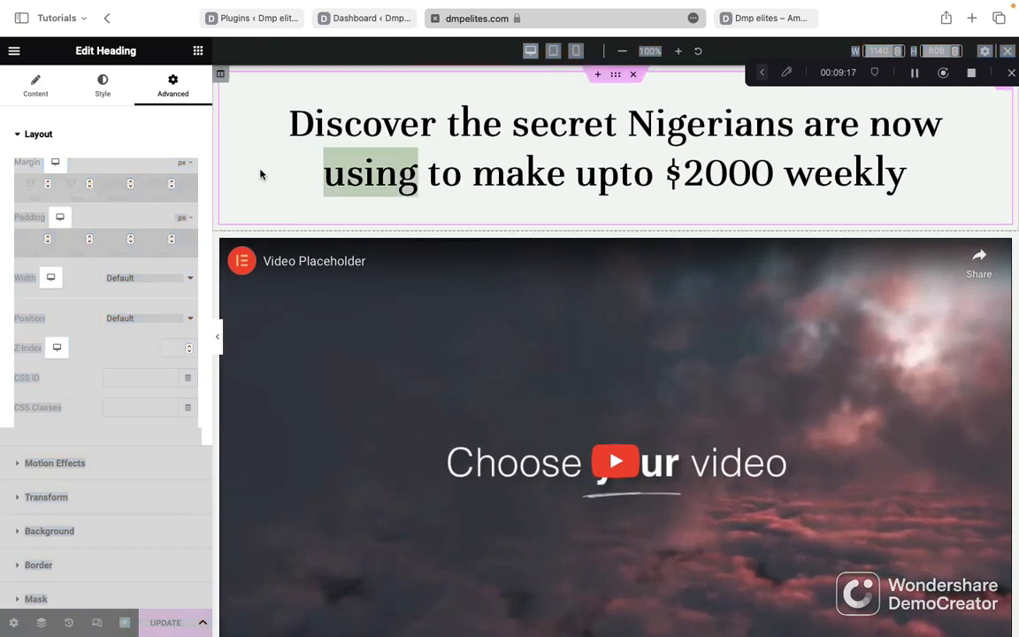
pyautogui.click(178, 147)
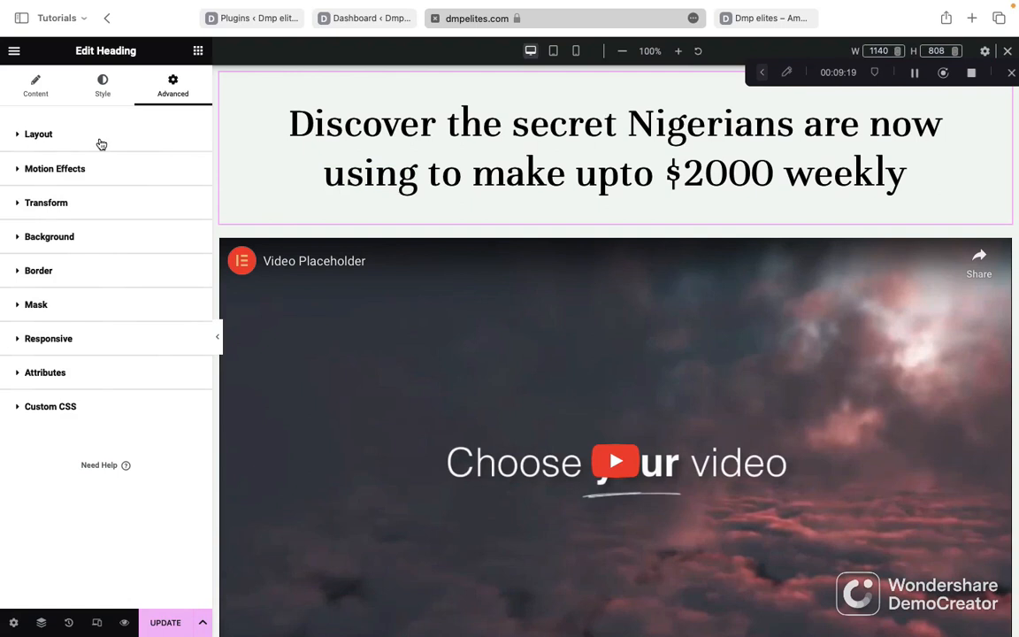
pyautogui.click(101, 142)
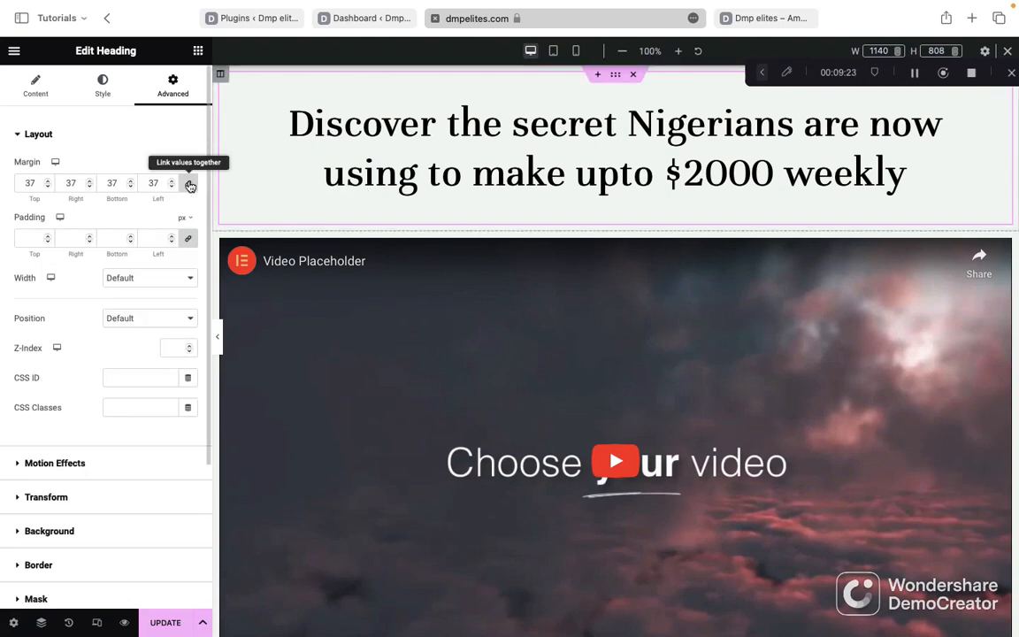
# Unlink the heading's margin values and set only the bottom margin to 46 px.
pyautogui.click(189, 184)
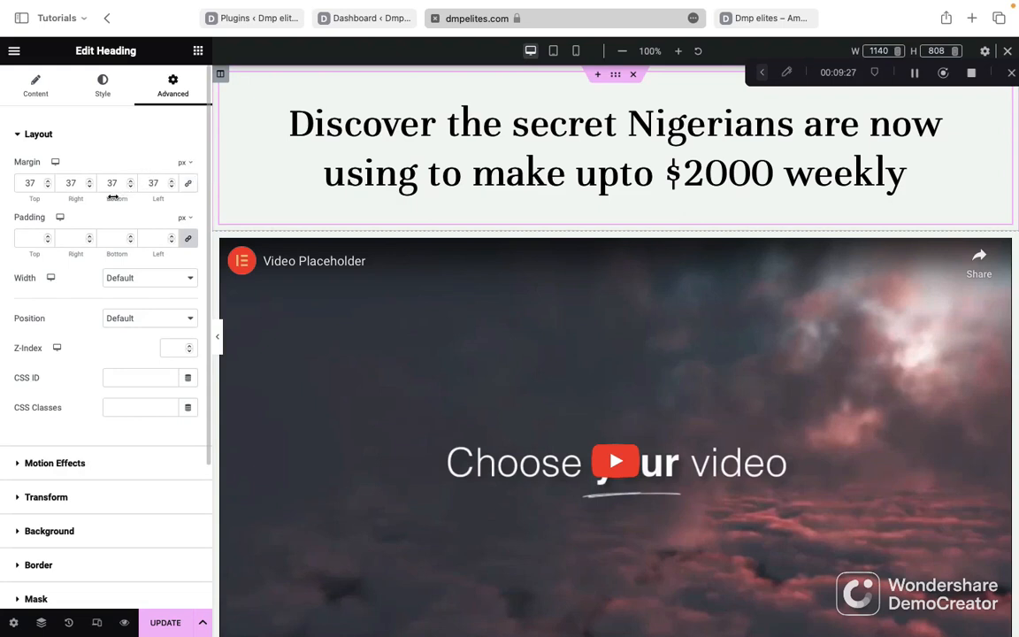
pyautogui.click(111, 198)
pyautogui.press('BackSpace')
pyautogui.press('BackSpace')
pyautogui.write('46')
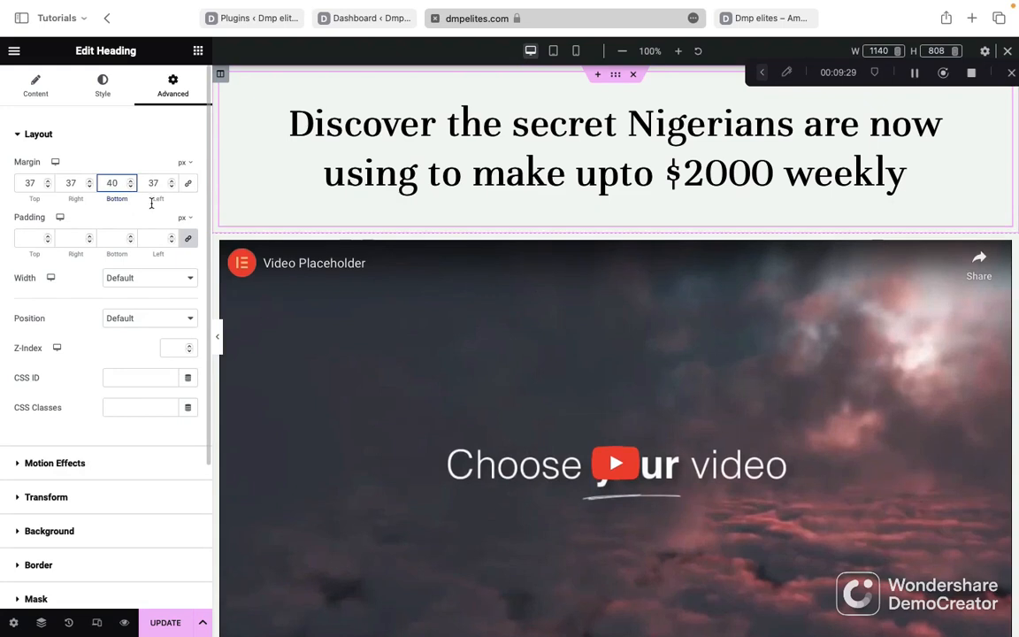
pyautogui.press('Tab')
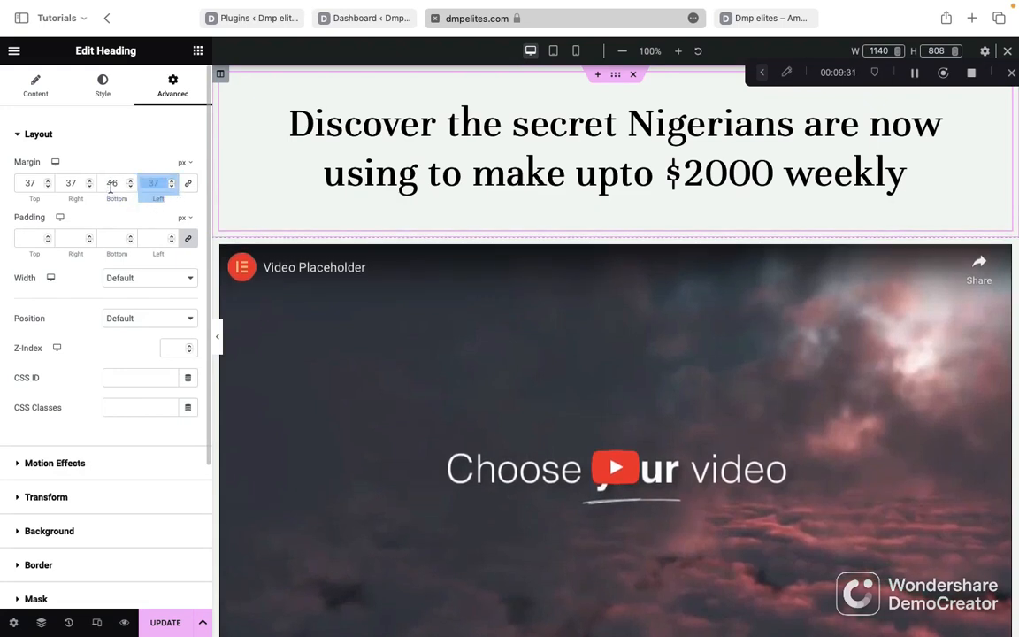
pyautogui.click(110, 186)
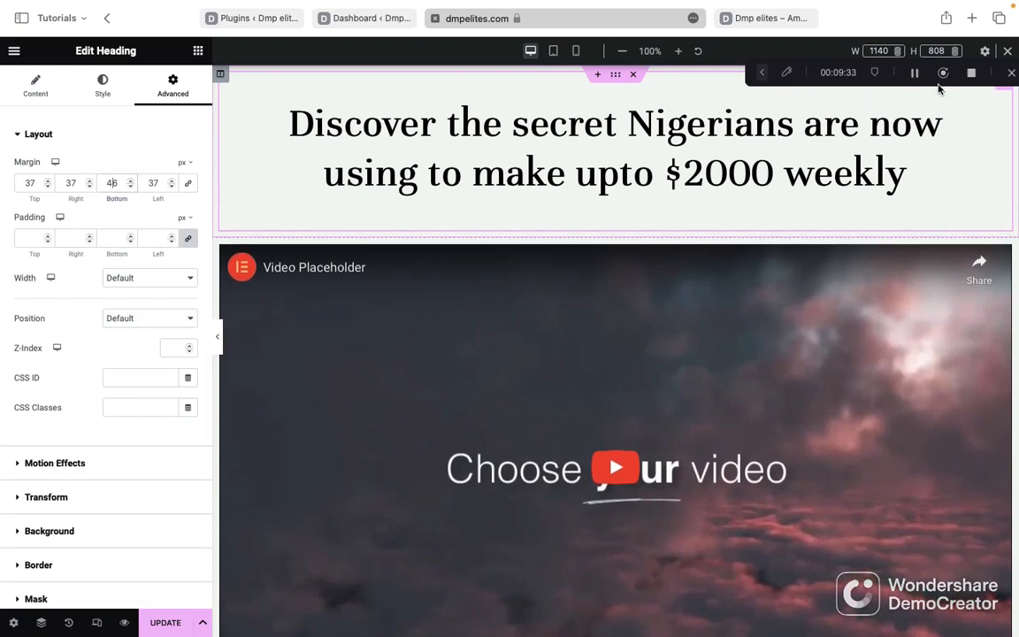
pyautogui.click(918, 77)
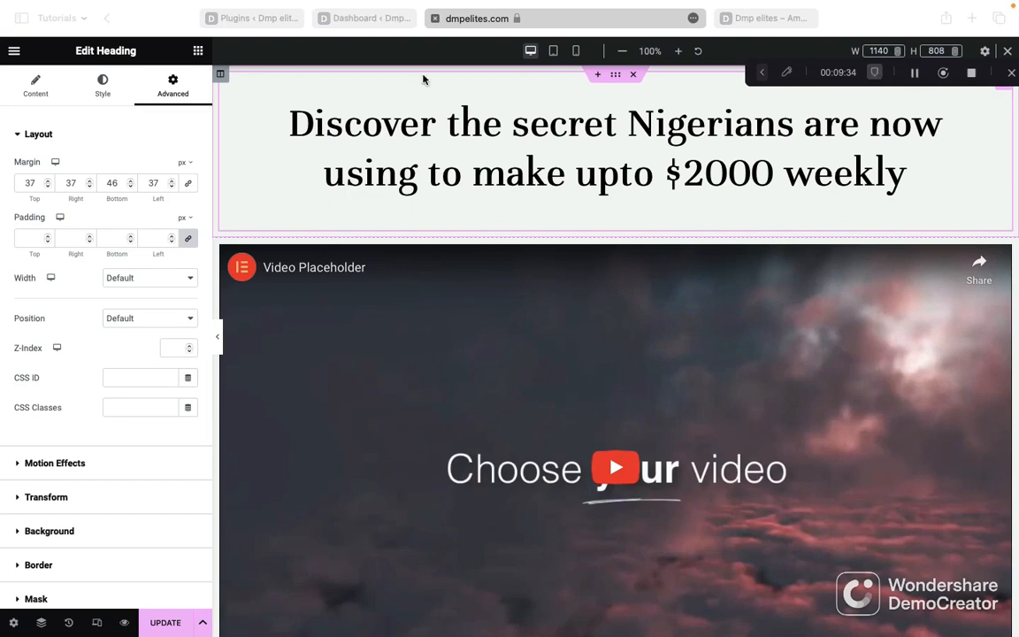
# Try a bottom margin of 86 px on the heading and set it back to 46 px.
pyautogui.click(111, 183)
pyautogui.doubleClick(112, 182)
pyautogui.write('6')
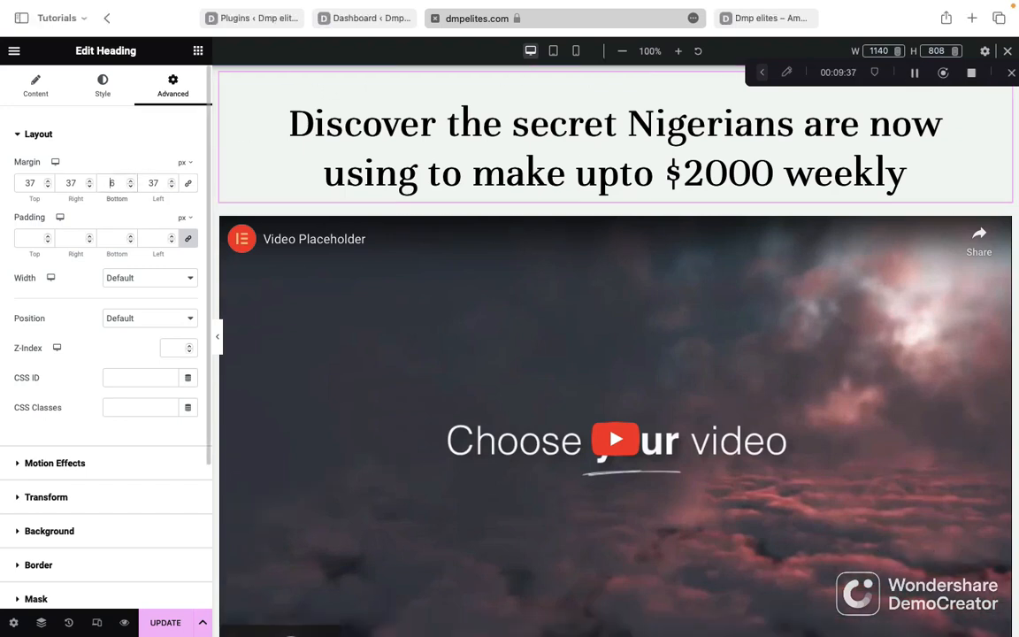
pyautogui.write('6')
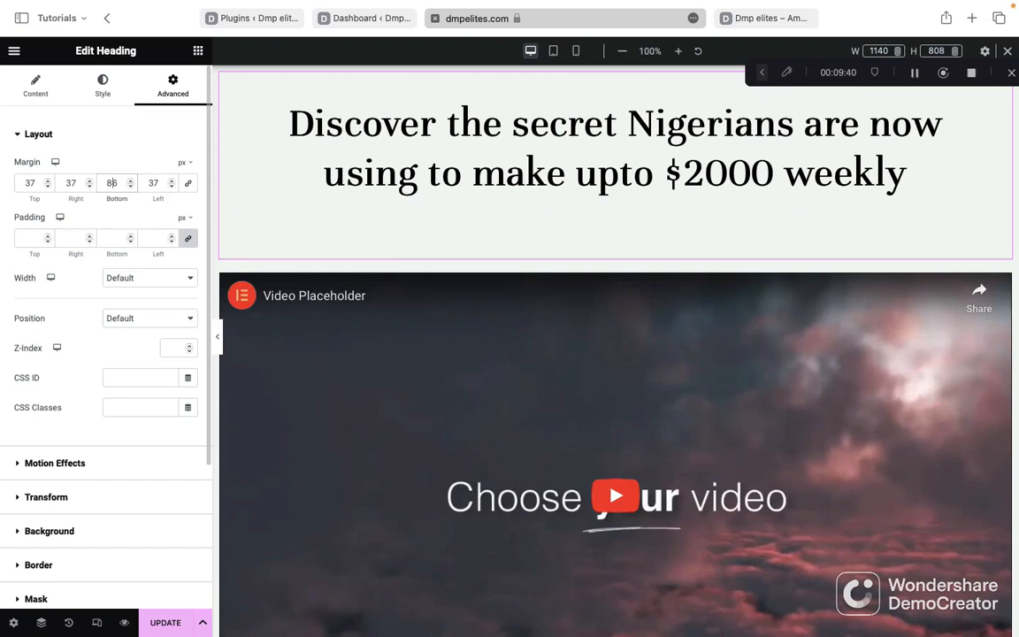
pyautogui.press('BackSpace')
pyautogui.write('4')
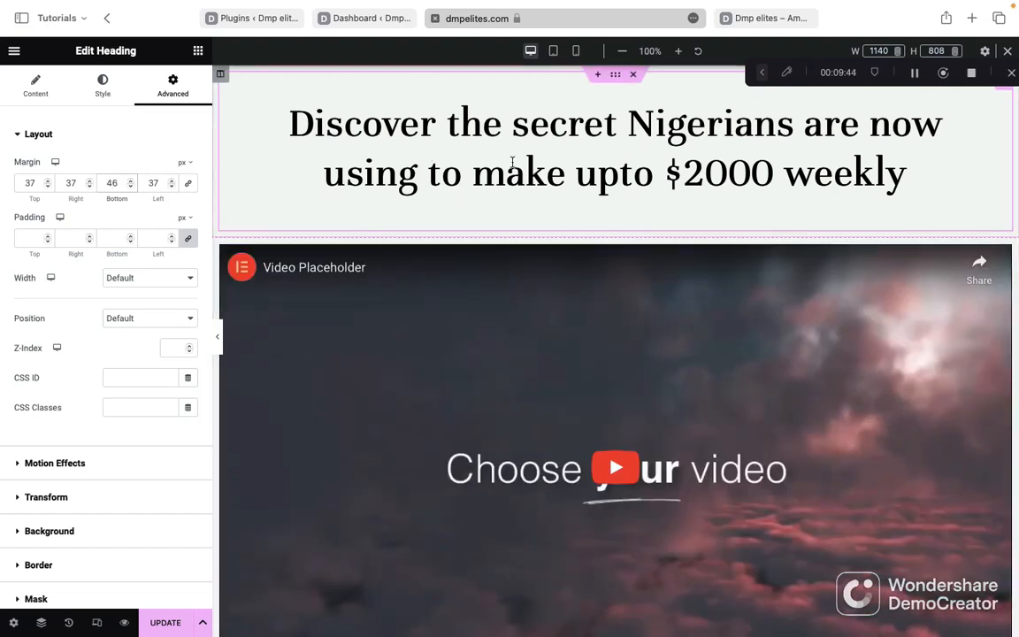
pyautogui.scroll(-3, 513, 163)
pyautogui.scroll(3, 513, 163)
pyautogui.scroll(-2, 512, 163)
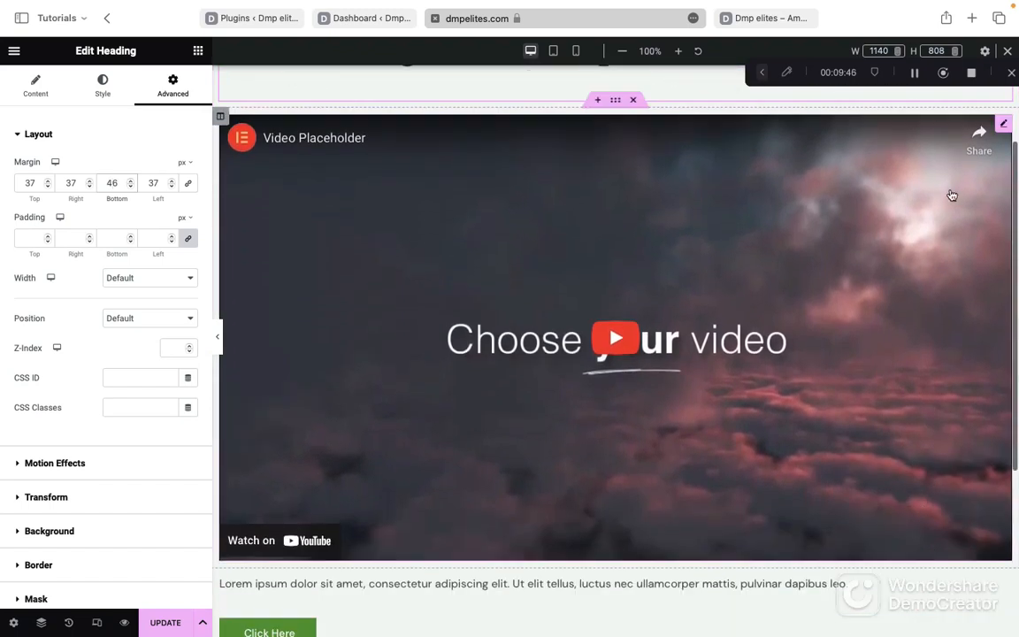
pyautogui.scroll(1, 973, 186)
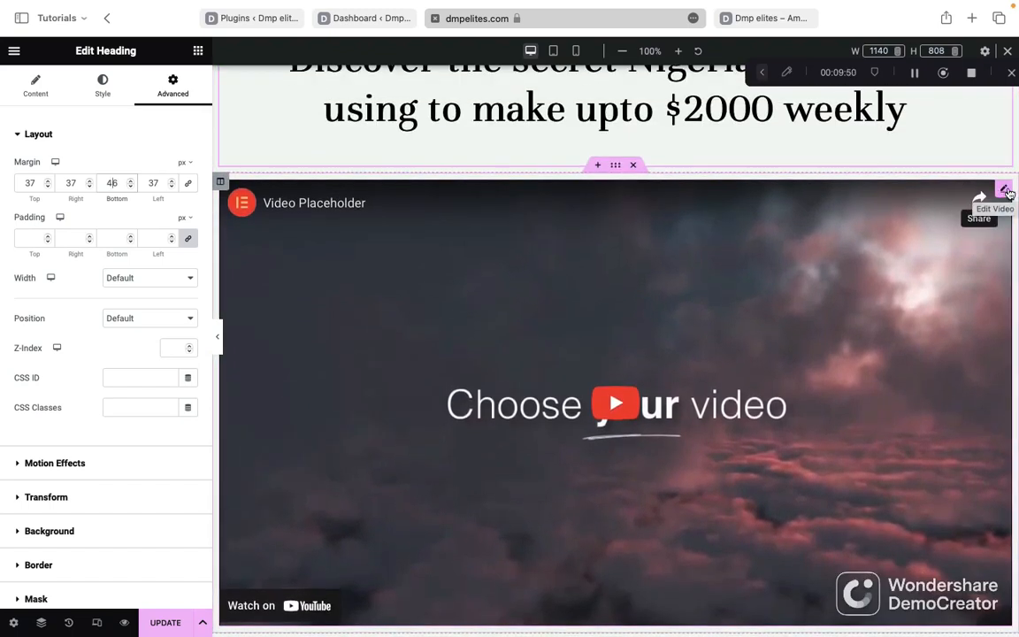
pyautogui.click(1006, 190)
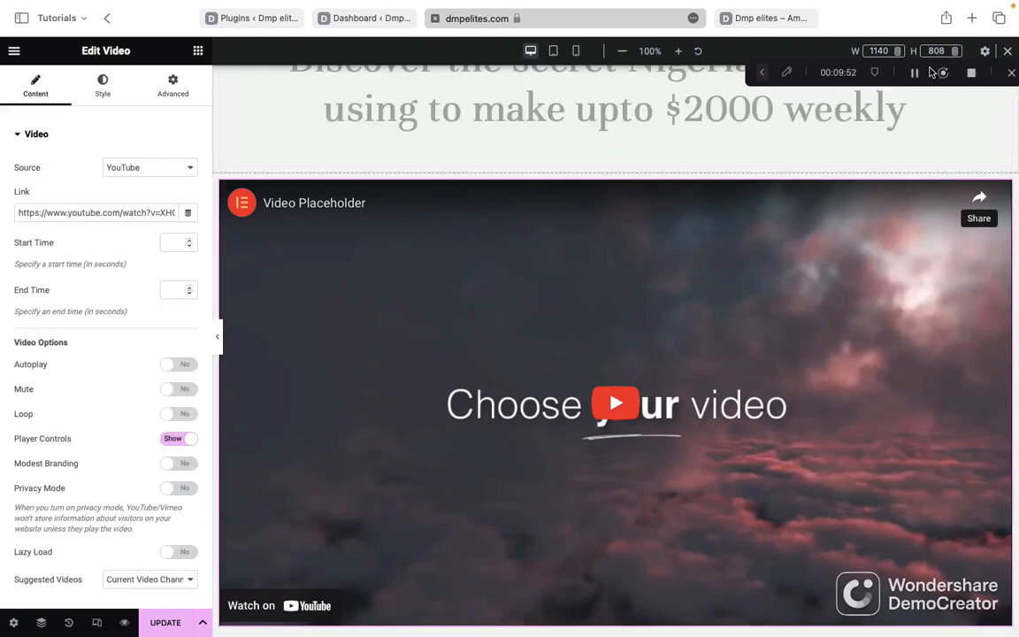
pyautogui.click(916, 73)
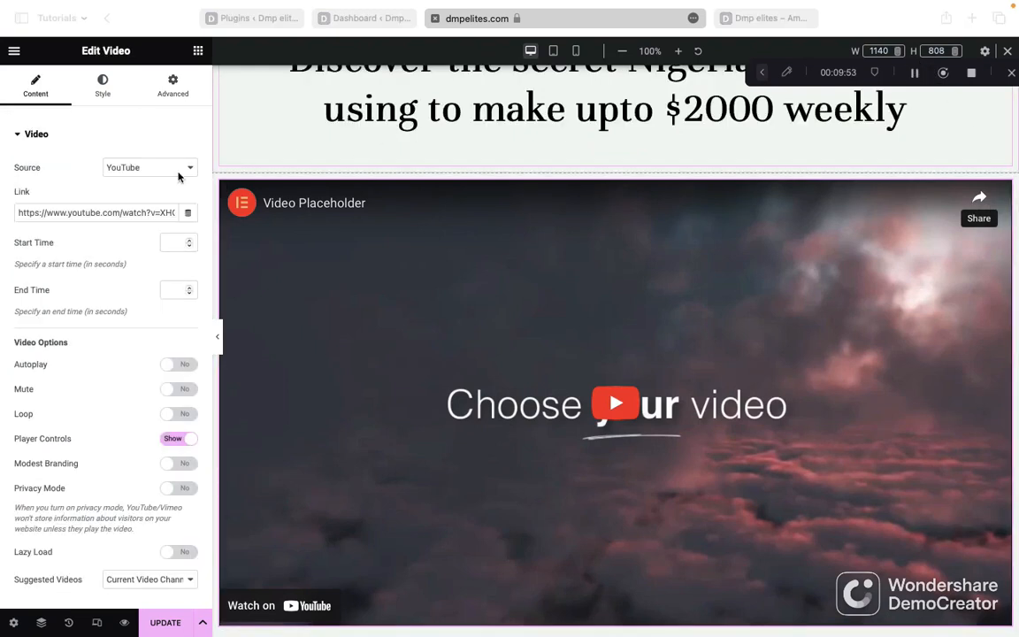
pyautogui.doubleClick(136, 214)
pyautogui.press('BackSpace')
pyautogui.press('BackSpace')
pyautogui.press('BackSpace')
pyautogui.press('BackSpace')
pyautogui.press('BackSpace')
pyautogui.press('BackSpace')
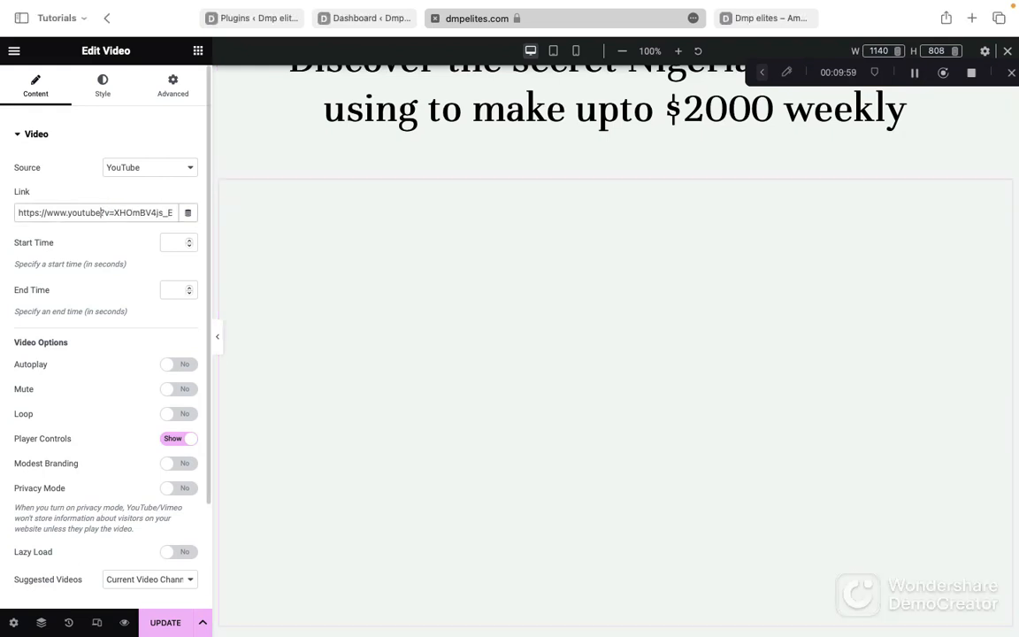
pyautogui.click(175, 213)
pyautogui.press('BackSpace')
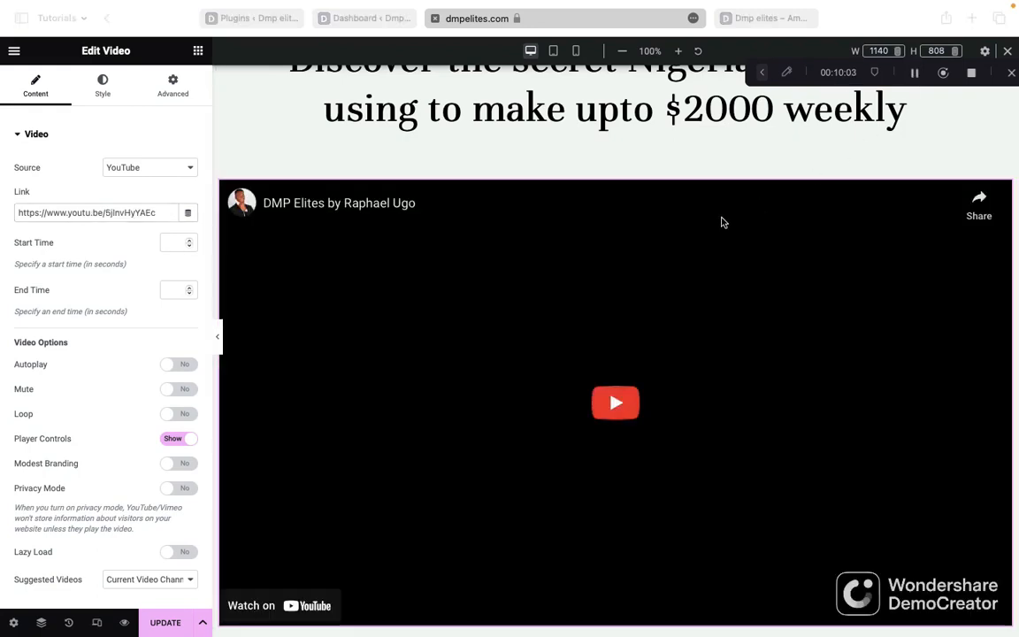
# Replace the placeholder paragraph below the video with "click the link below to get started, first 25 people only".
pyautogui.scroll(1, 732, 254)
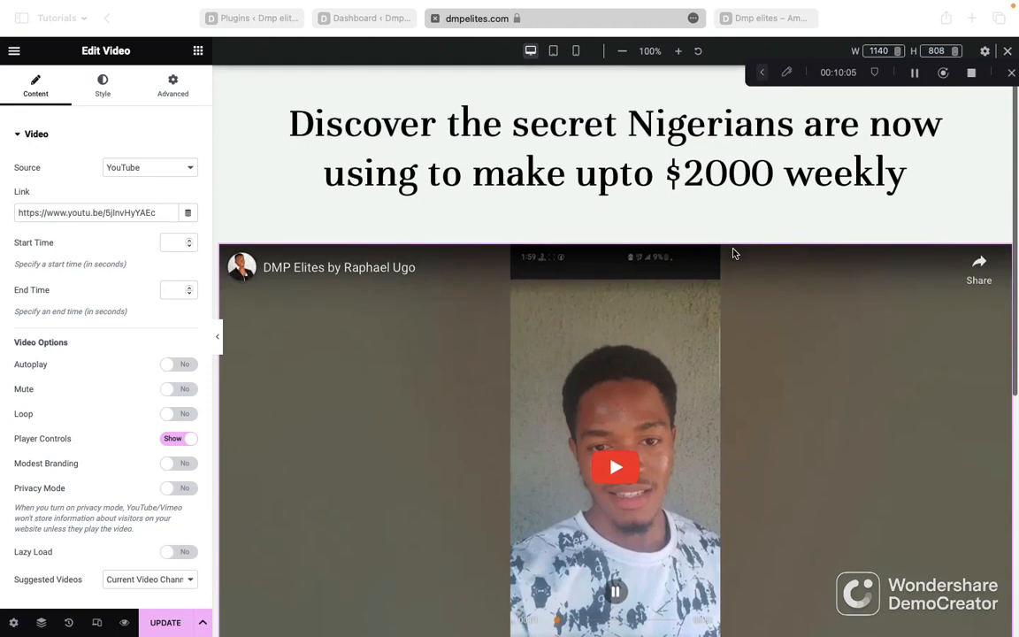
pyautogui.scroll(-4, 732, 254)
pyautogui.scroll(-1, 733, 254)
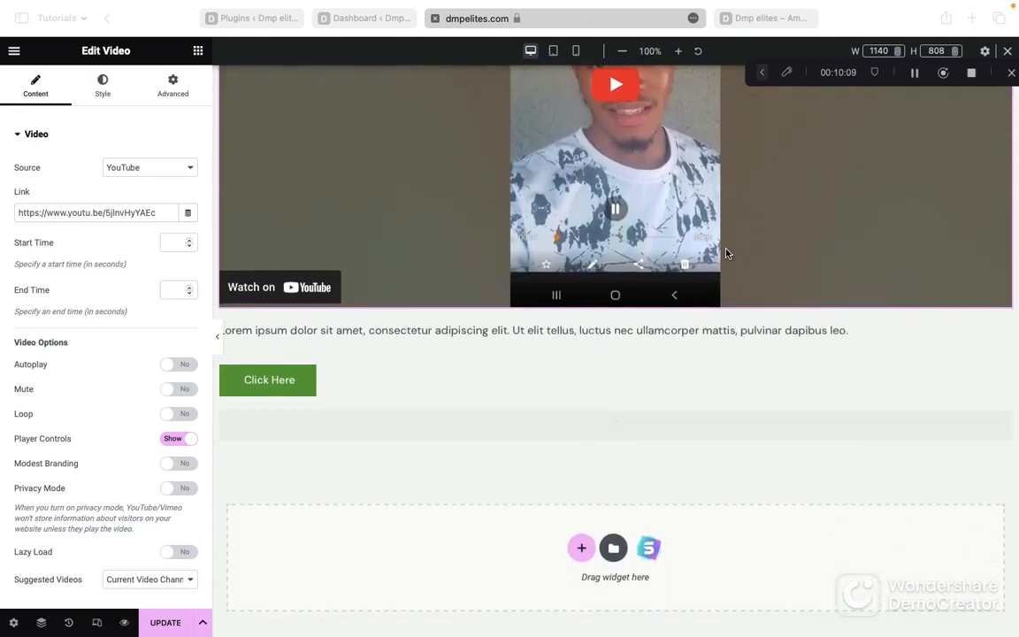
pyautogui.scroll(2, 724, 254)
pyautogui.scroll(-1, 723, 254)
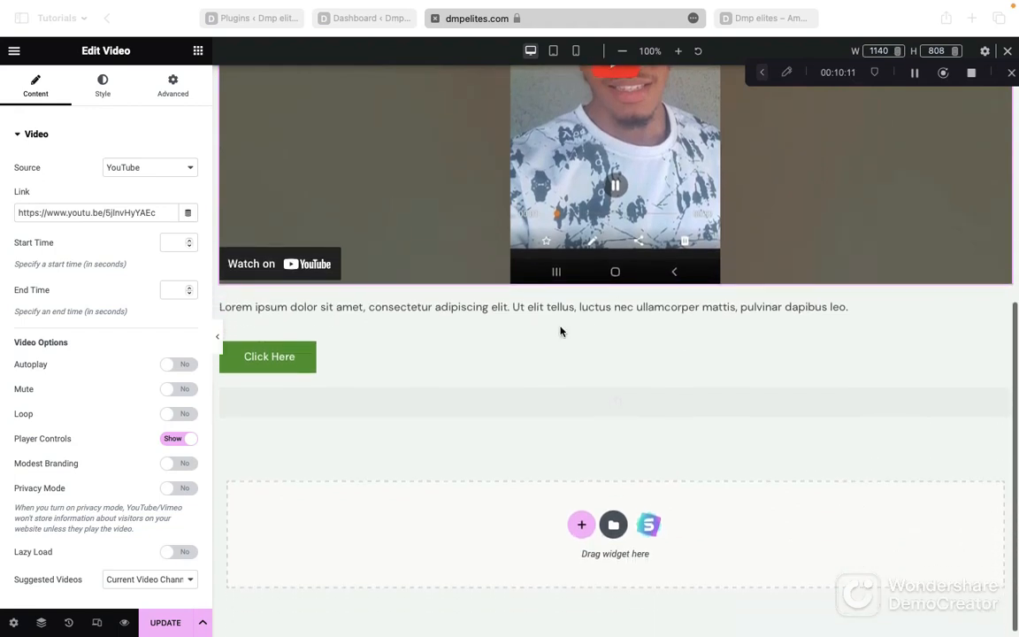
pyautogui.click(549, 312)
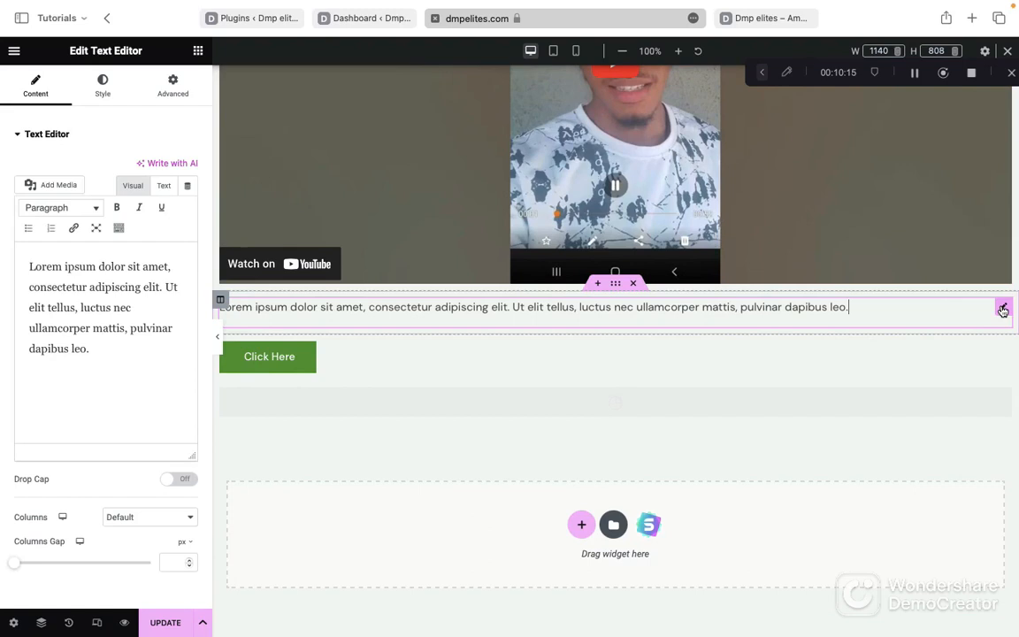
pyautogui.click(1003, 309)
pyautogui.tripleClick(95, 270)
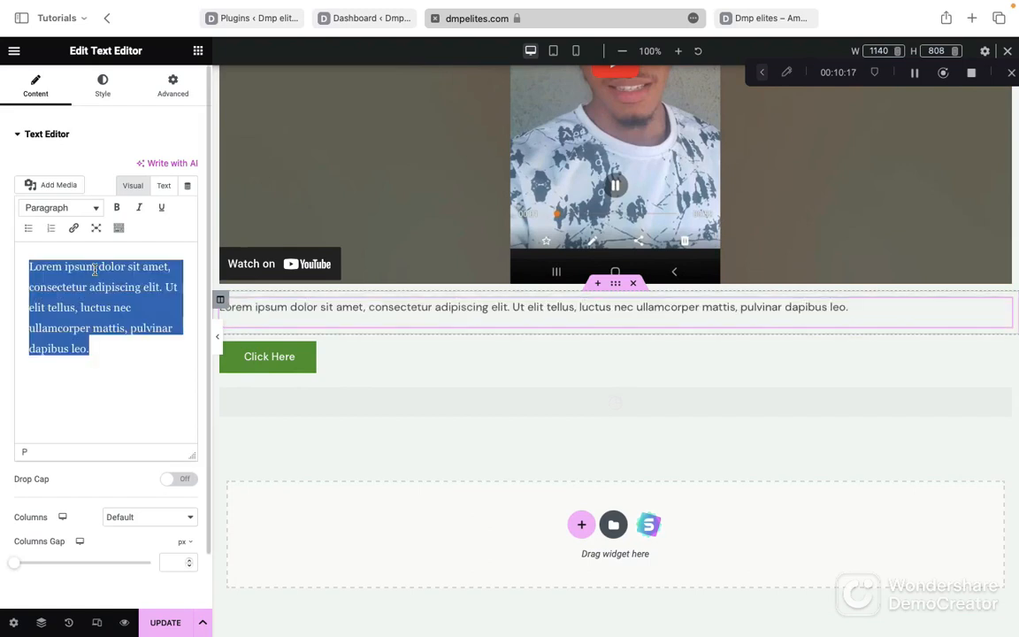
pyautogui.press('BackSpace')
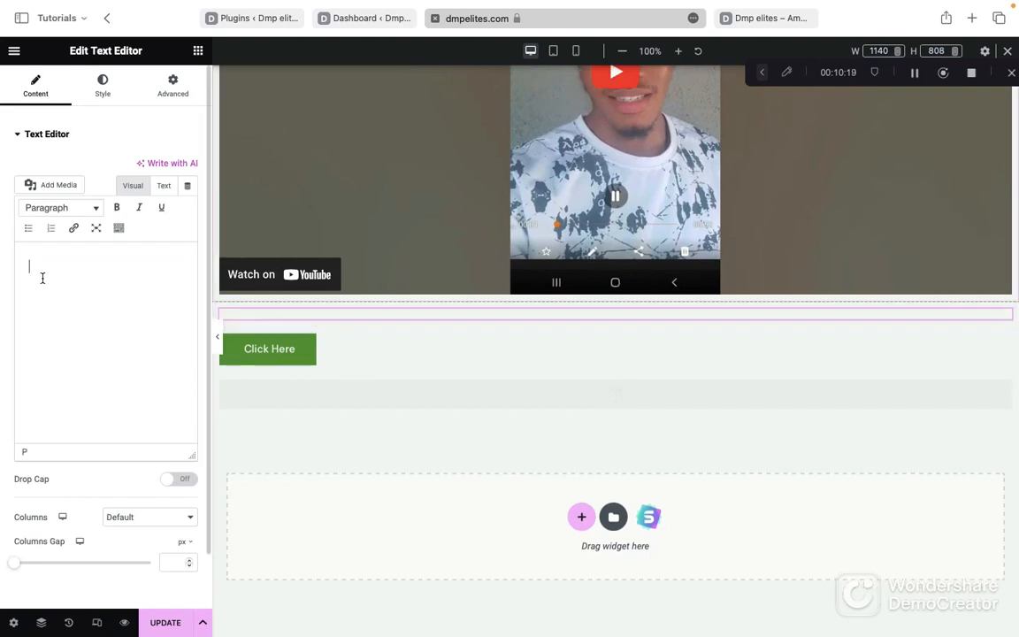
pyautogui.write('click the link below to get started, first 25 people only')
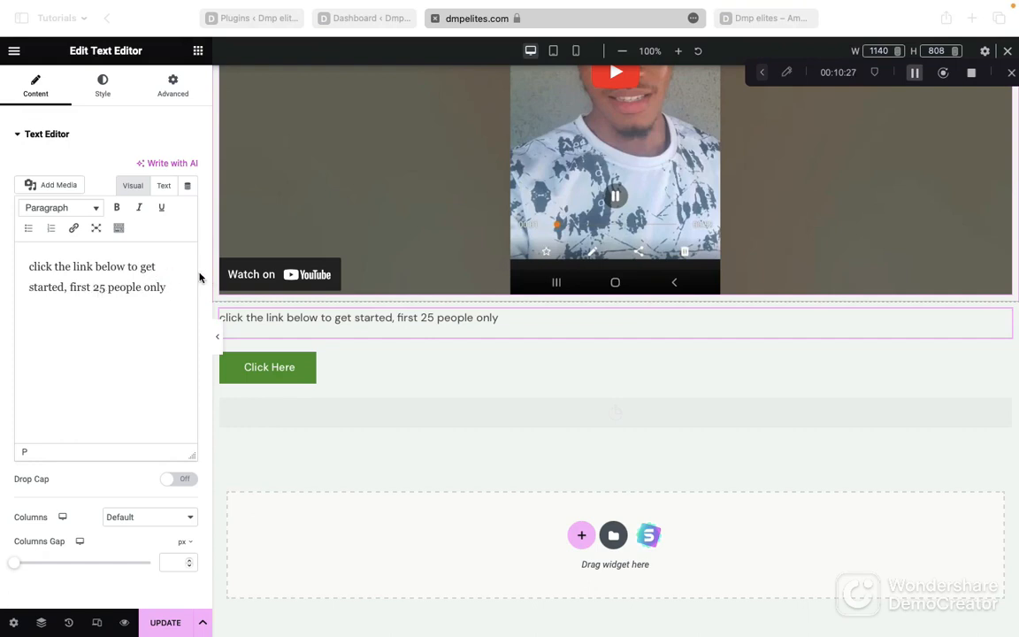
# Centre-align the paragraph text below the video.
pyautogui.scroll(-2, 91, 352)
pyautogui.scroll(2, 100, 264)
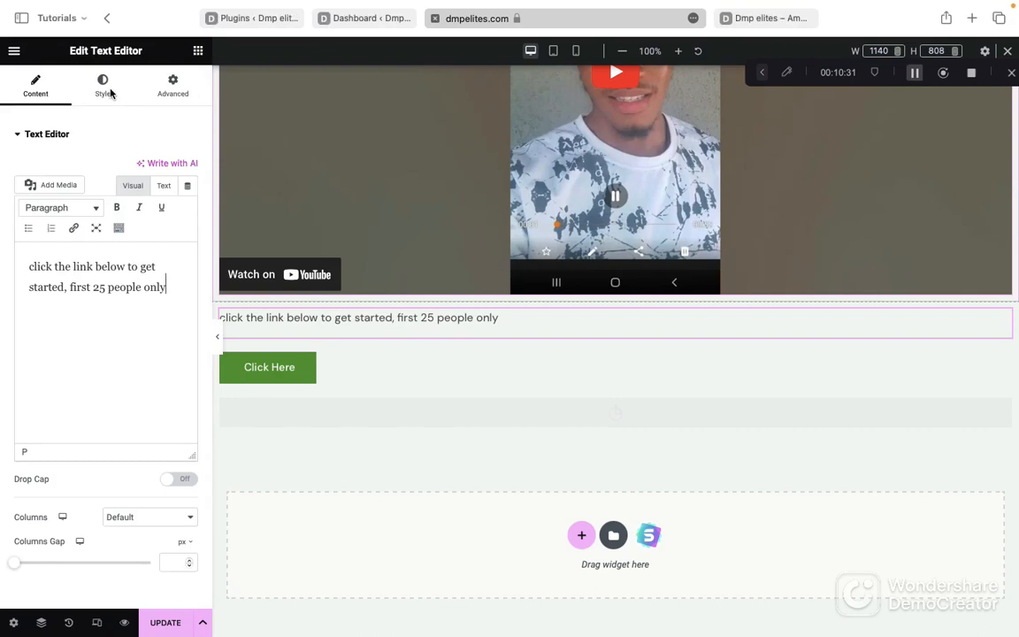
pyautogui.click(104, 87)
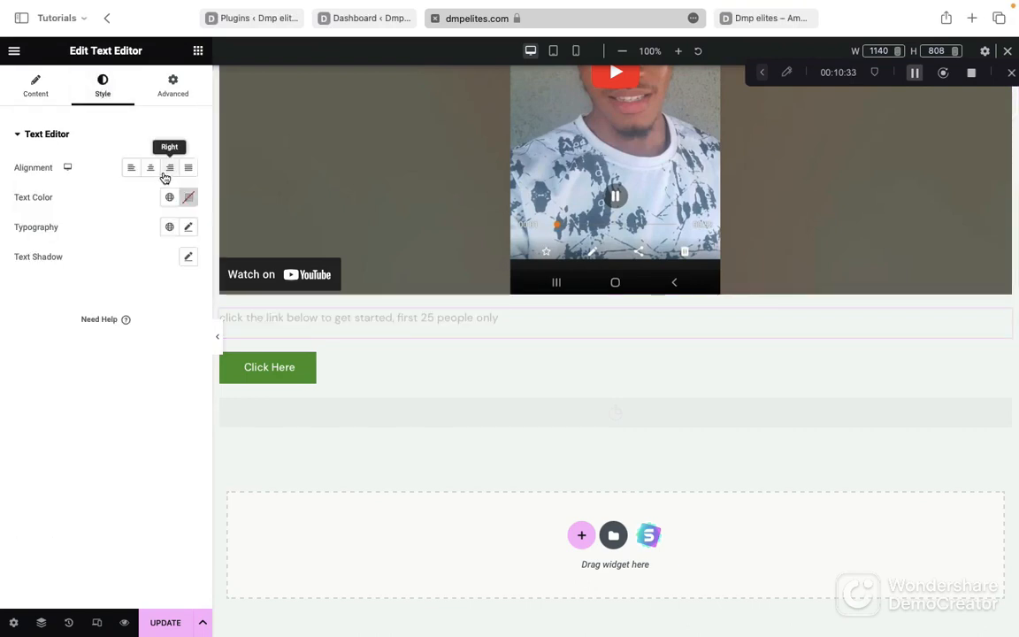
pyautogui.click(151, 168)
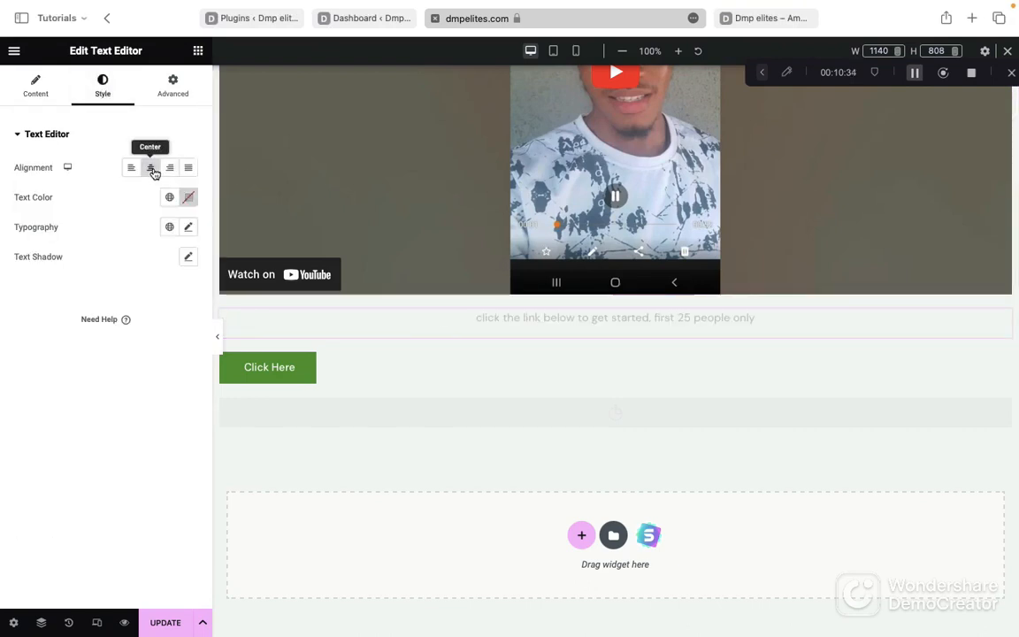
# Set the text colour of the centred paragraph below the video to black, #000000.
pyautogui.click(916, 73)
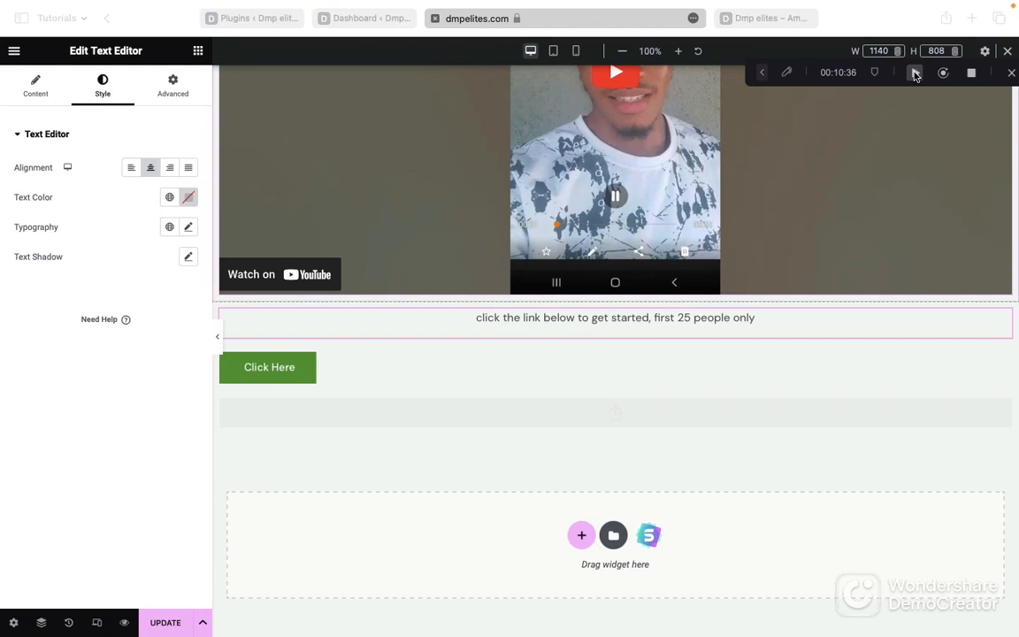
pyautogui.click(188, 202)
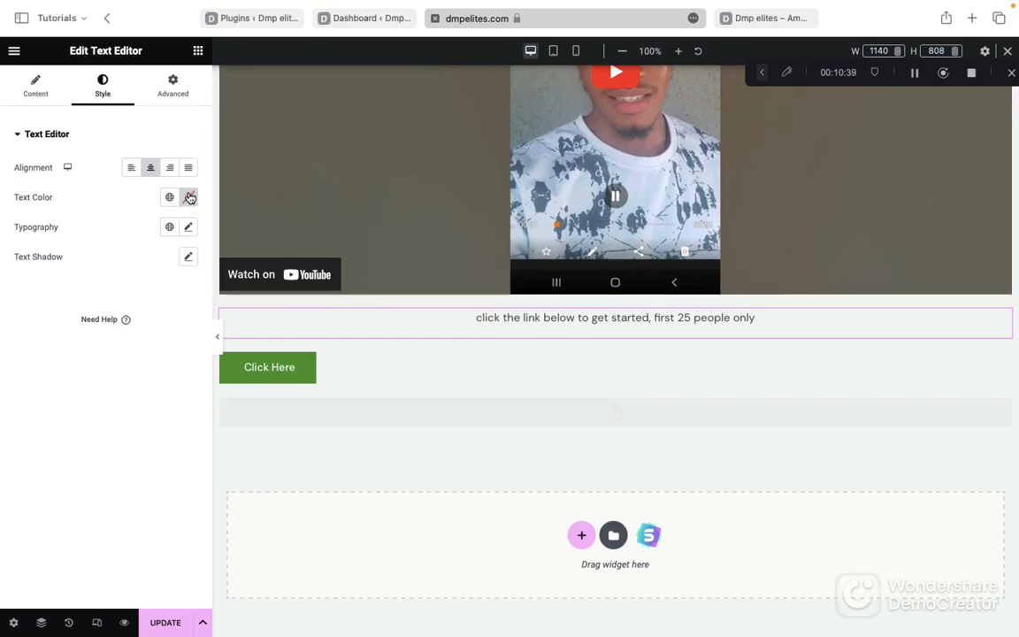
pyautogui.click(188, 201)
pyautogui.moveTo(191, 275); pyautogui.dragTo(91, 449)
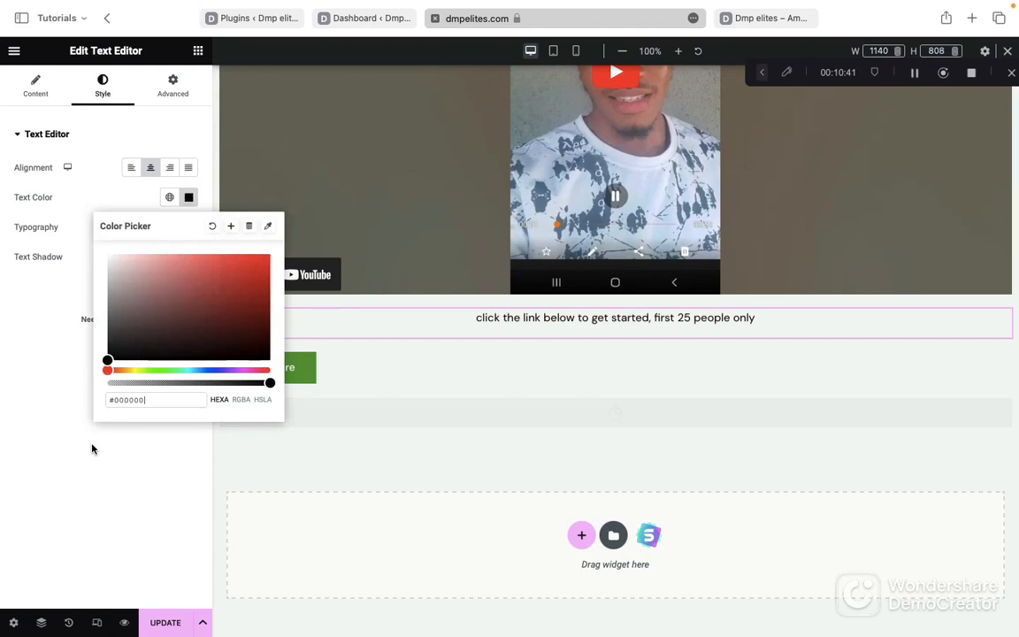
pyautogui.click(35, 357)
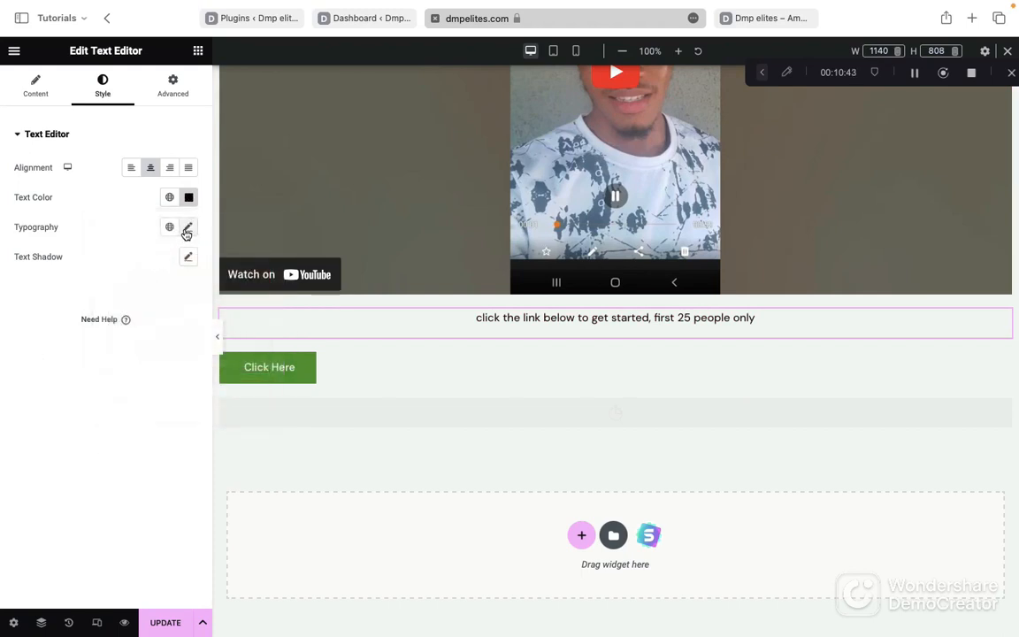
pyautogui.click(186, 230)
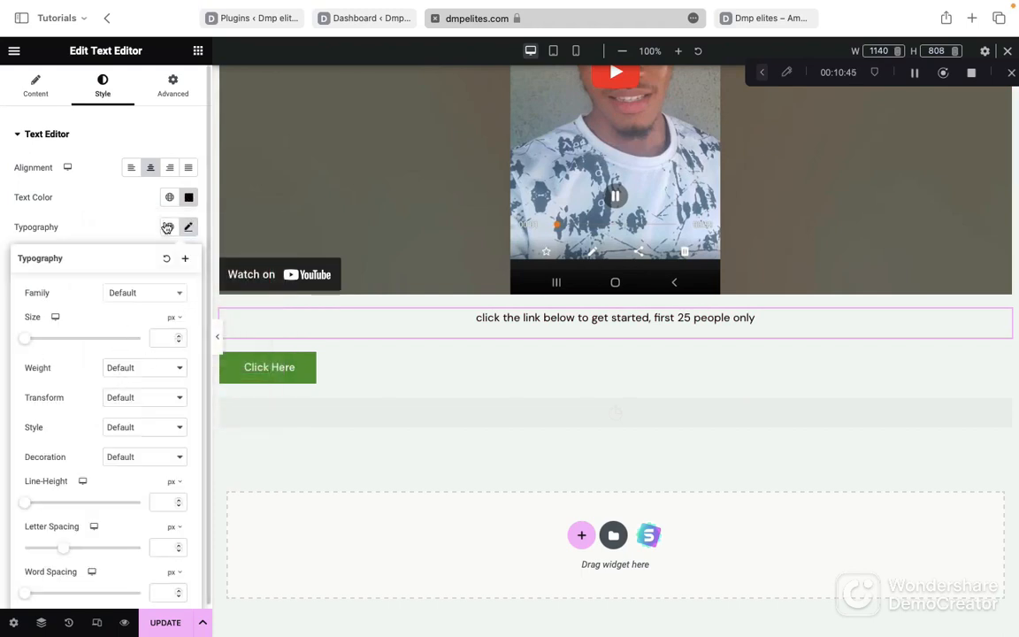
pyautogui.click(157, 133)
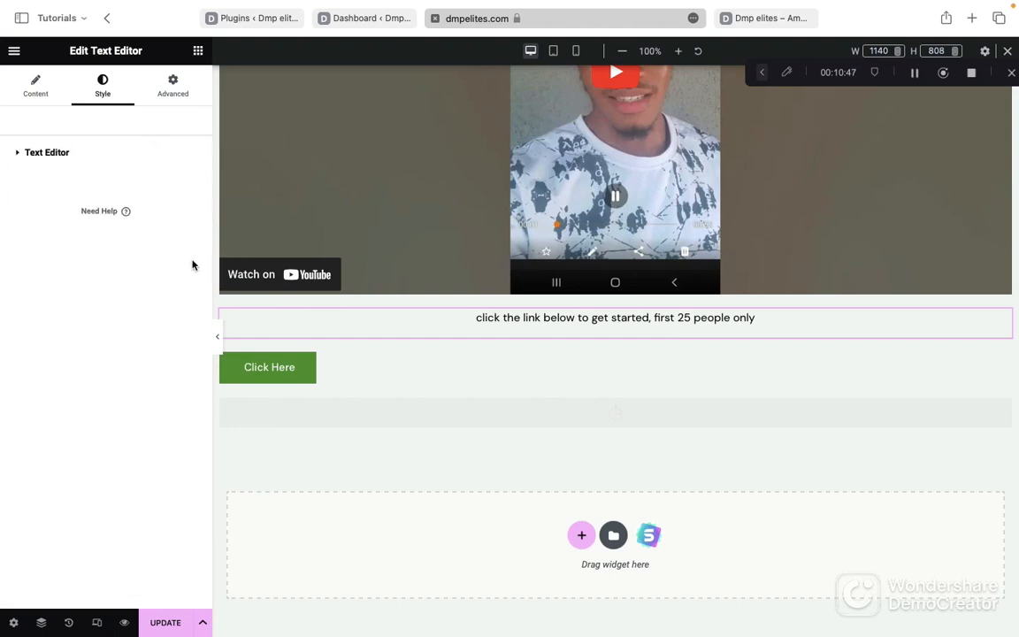
# Give the paragraph below the video a margin of 10 px and a padding of 2 px on all sides.
pyautogui.click(173, 85)
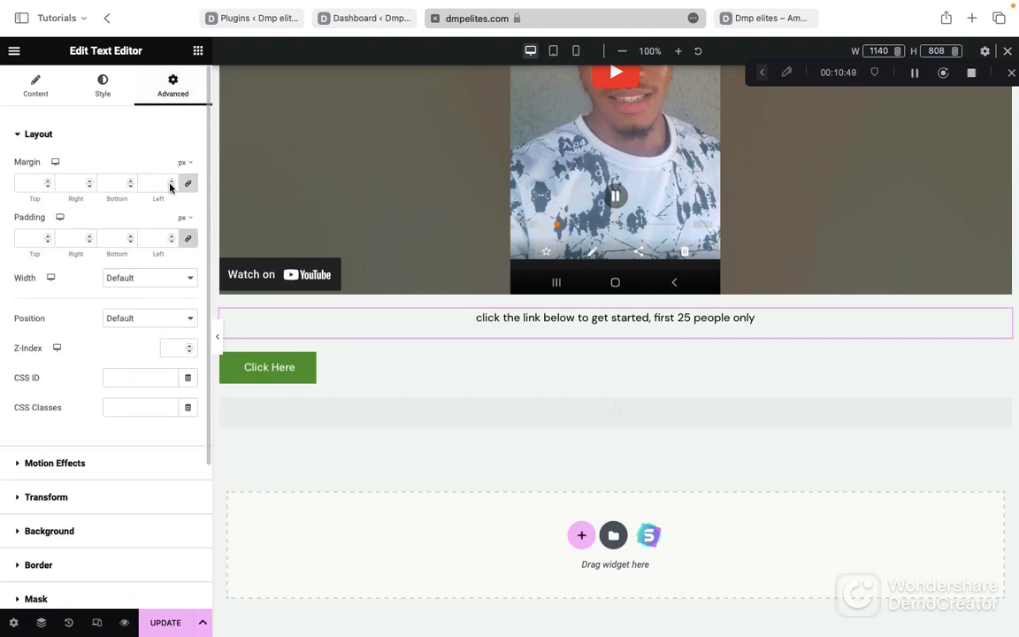
pyautogui.moveTo(118, 198); pyautogui.dragTo(196, 195)
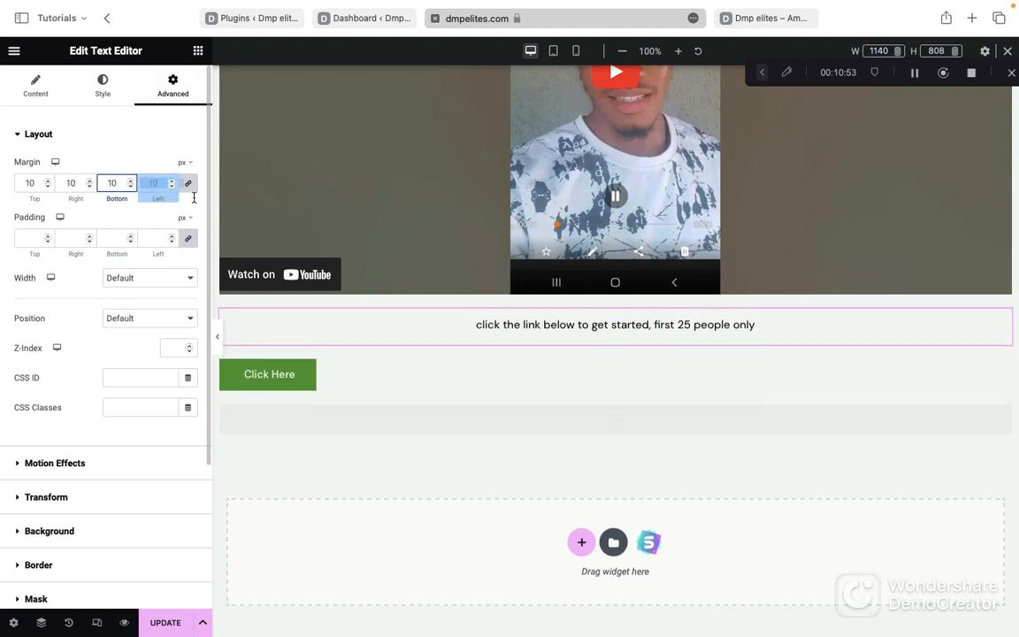
pyautogui.click(137, 135)
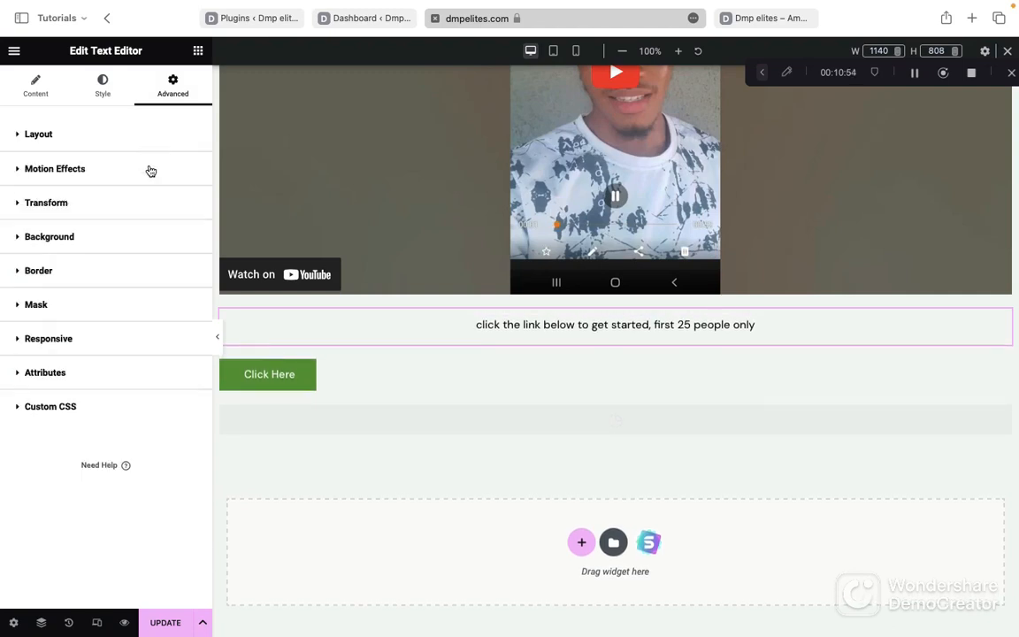
pyautogui.click(112, 135)
pyautogui.moveTo(109, 254)
pyautogui.mouseDown()
pyautogui.moveTo(123, 253)
pyautogui.moveTo(115, 251)
pyautogui.mouseUp()
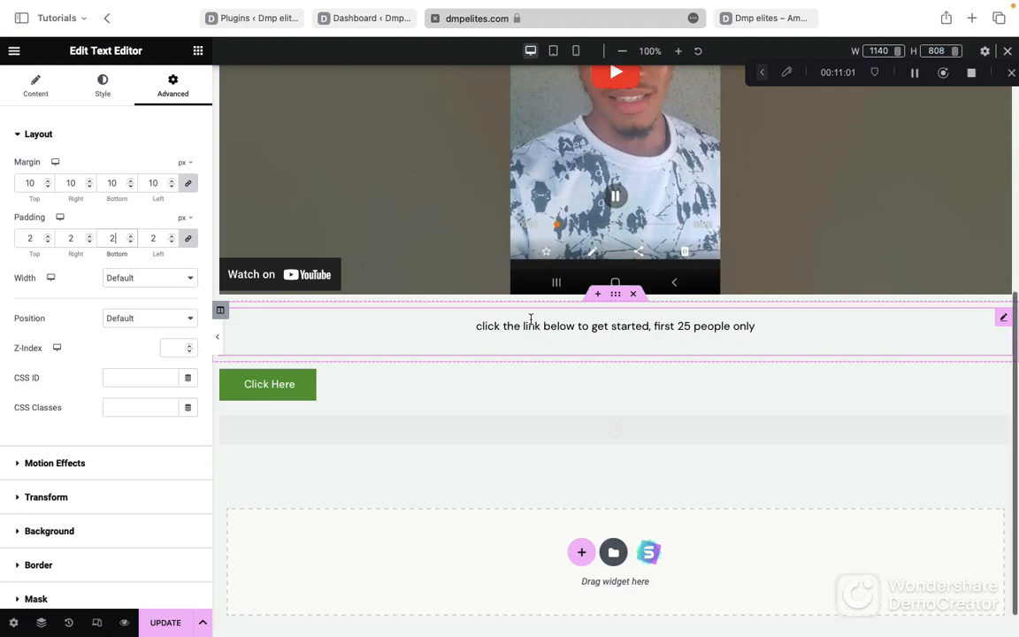
# Centre-align the green button below the paragraph and set its size to Large.
pyautogui.scroll(-1, 531, 319)
pyautogui.click(331, 337)
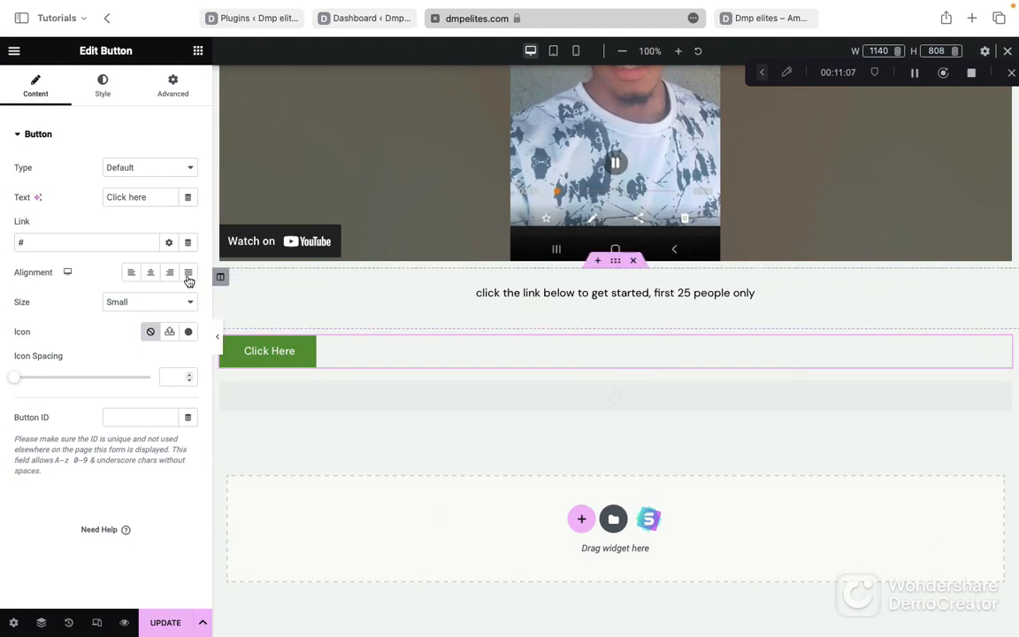
pyautogui.click(151, 274)
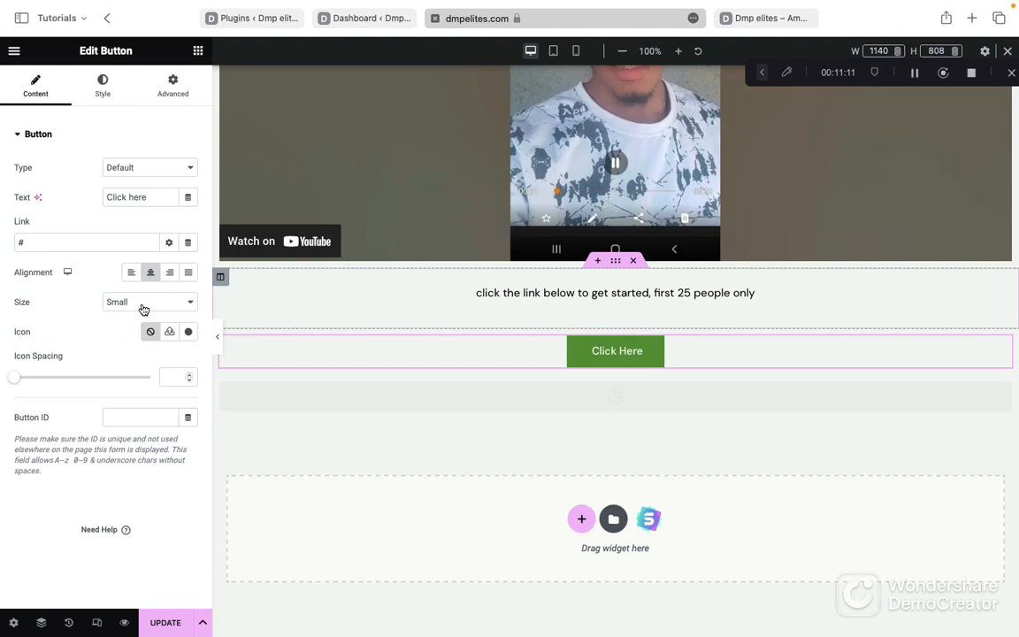
pyautogui.click(152, 307)
pyautogui.click(150, 329)
# Change the button's text to "CONNECT NOW".
pyautogui.tripleClick(135, 195)
pyautogui.write('CO')
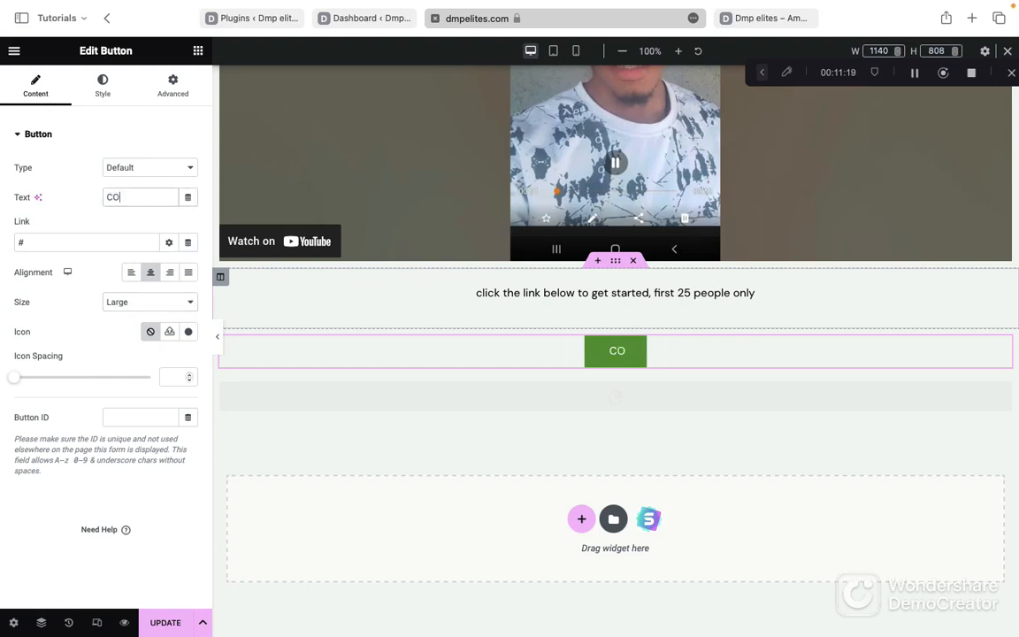
pyautogui.press('BackSpace')
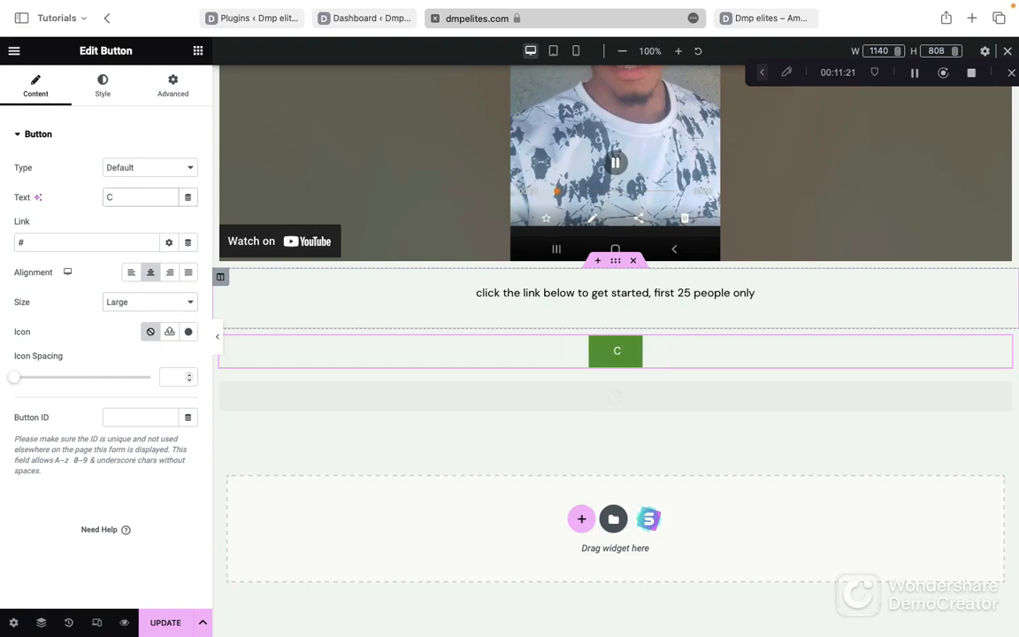
pyautogui.write('ONNECT')
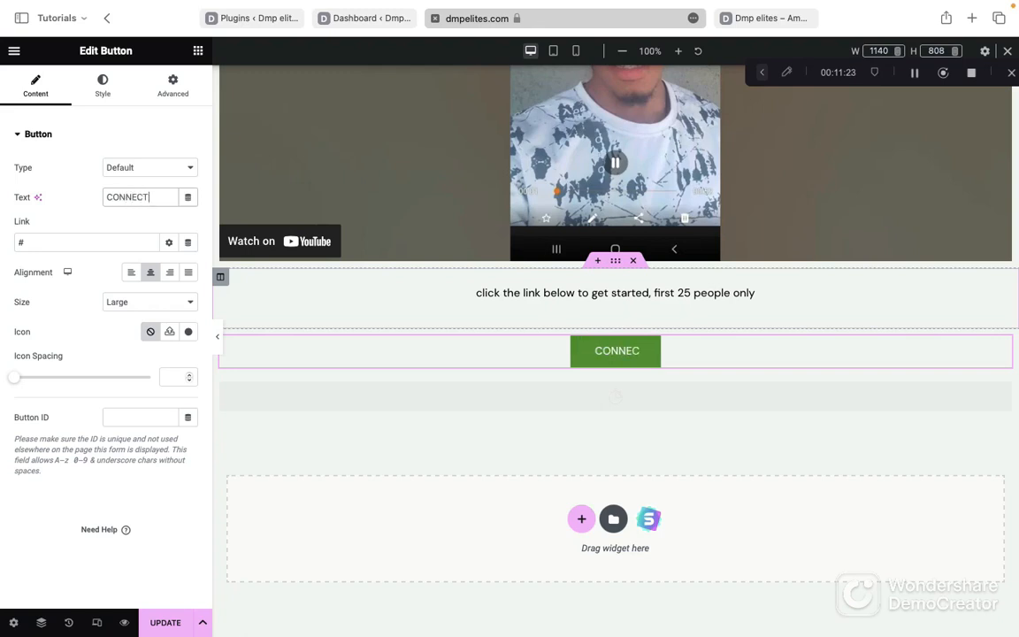
pyautogui.write(' NOW')
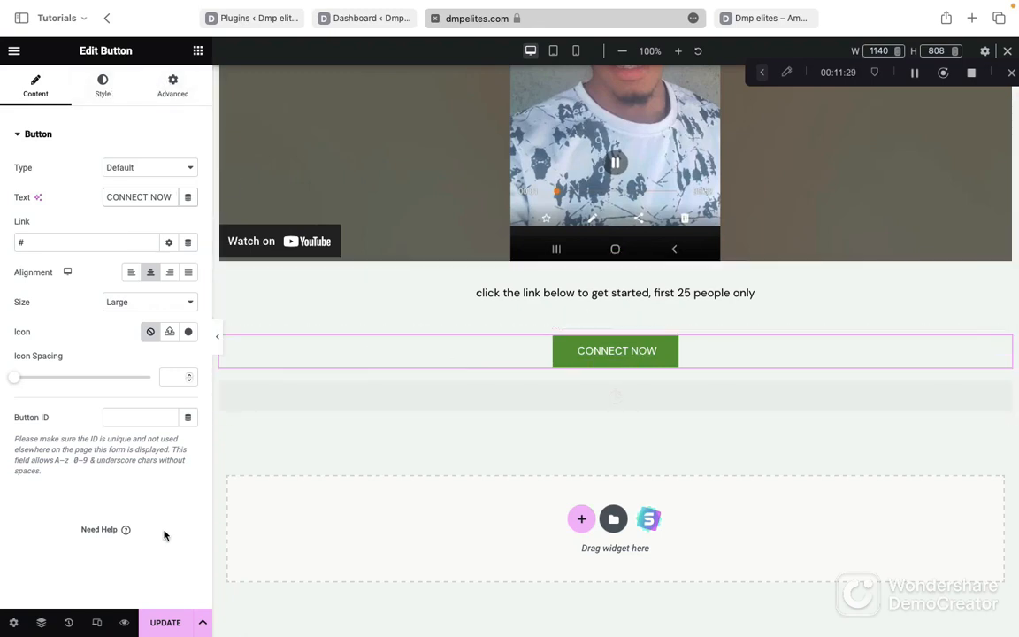
# Save the page changes and reload the editor to check the countdown below the button.
pyautogui.click(166, 622)
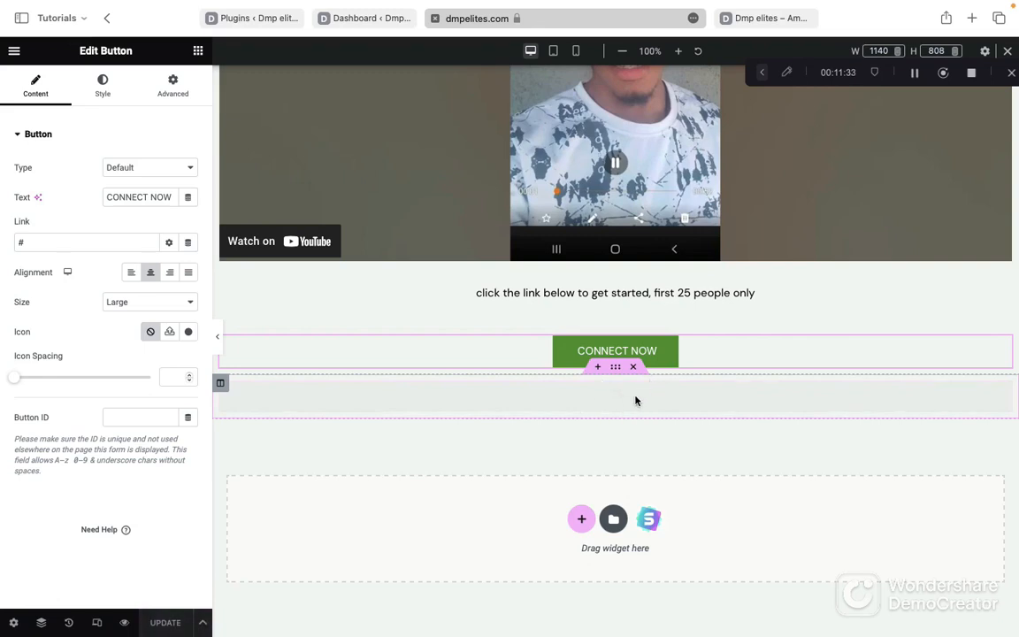
pyautogui.click(677, 39)
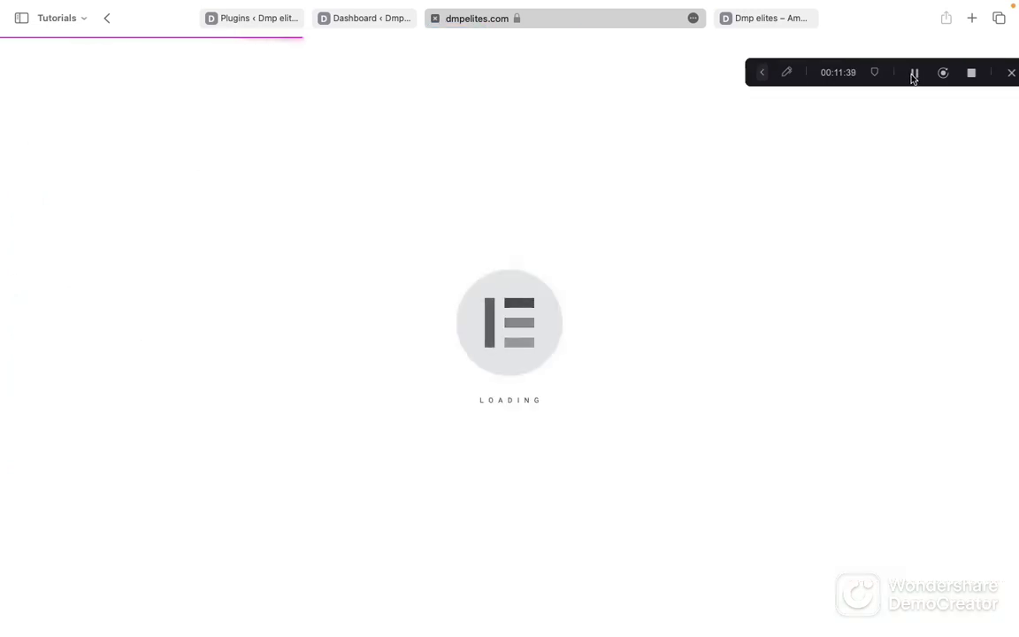
pyautogui.scroll(-1, 789, 204)
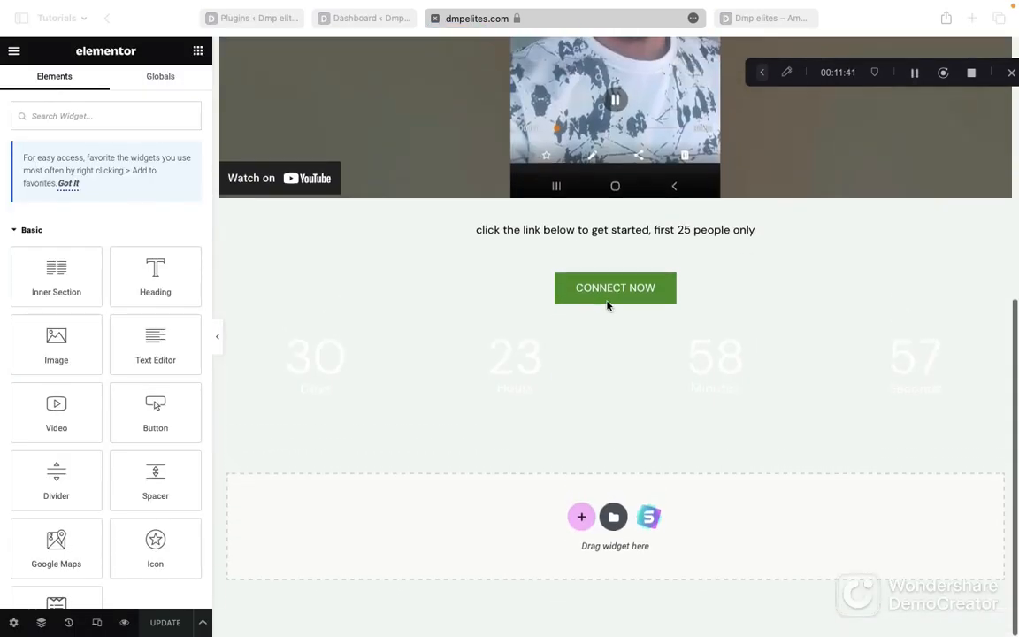
pyautogui.scroll(5, 569, 366)
pyautogui.scroll(-5, 569, 364)
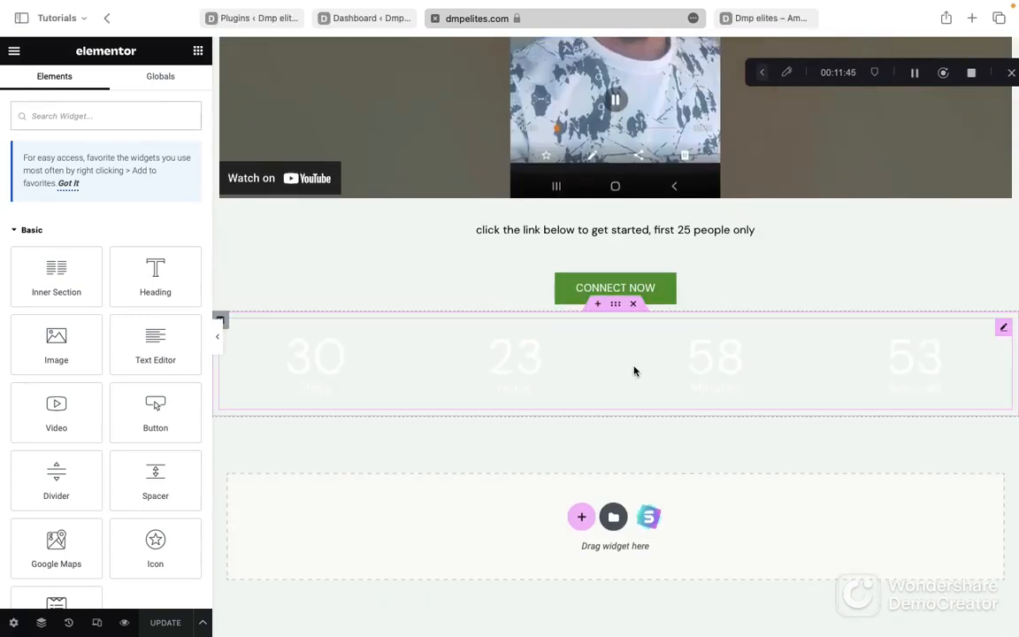
# Set the background colour of the countdown boxes to light grey.
pyautogui.click(580, 376)
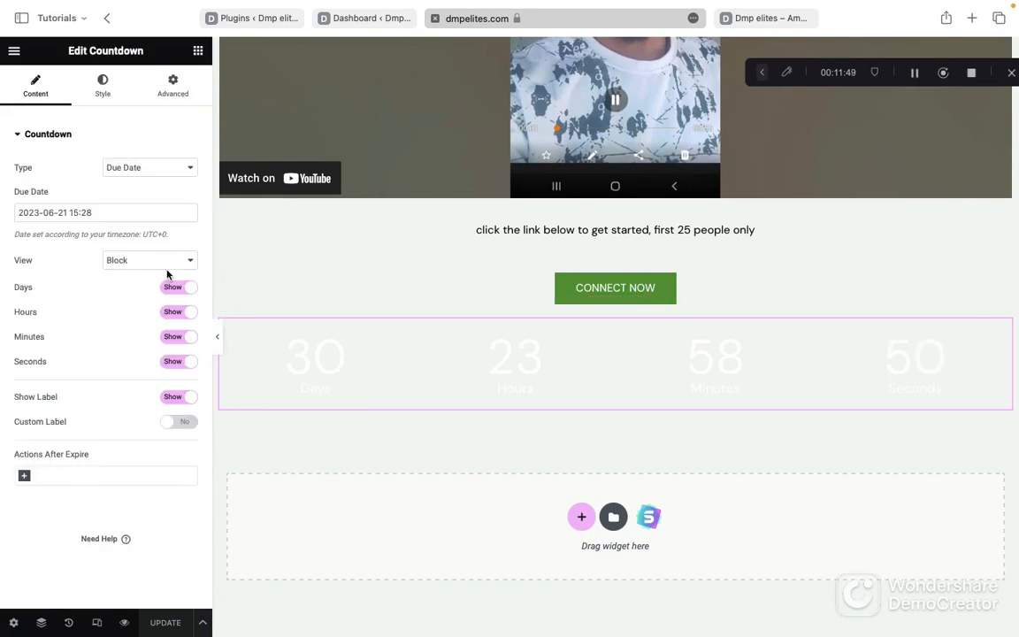
pyautogui.click(102, 86)
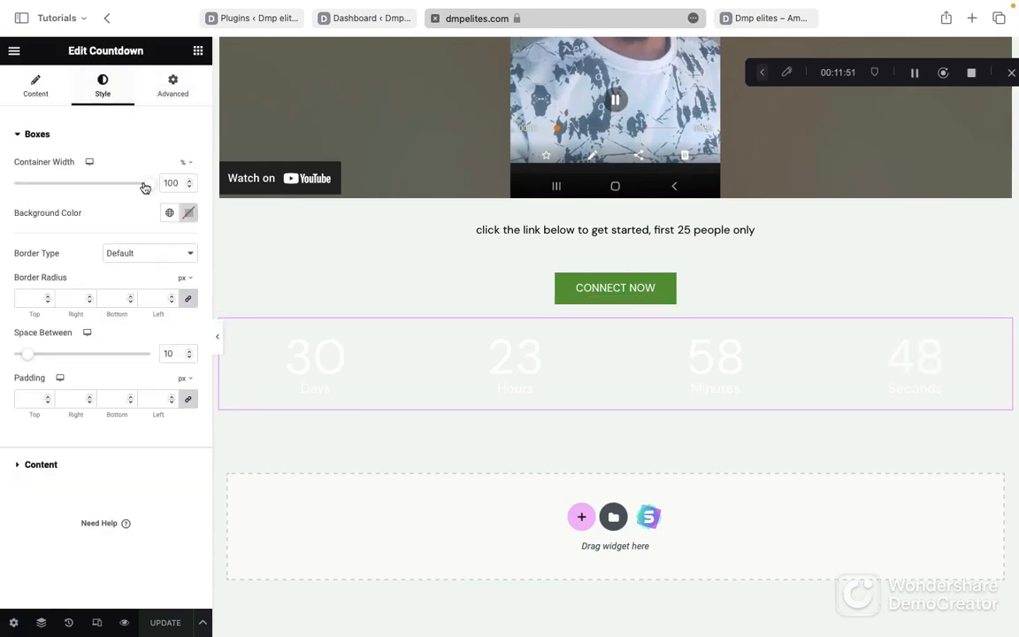
pyautogui.click(189, 215)
pyautogui.write('#DB5858')
pyautogui.moveTo(234, 350); pyautogui.dragTo(69, 244)
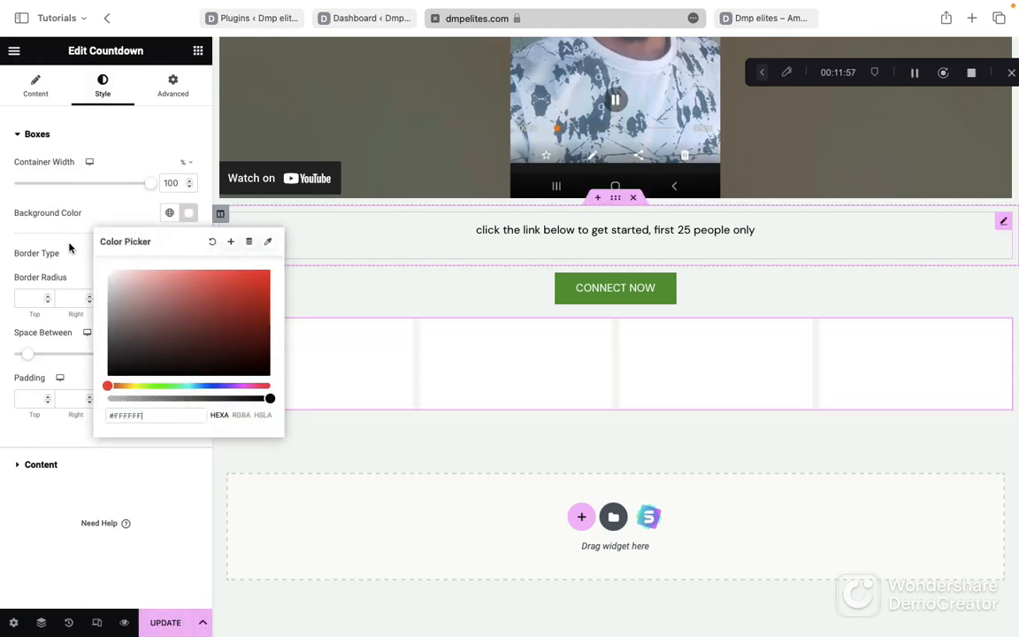
pyautogui.moveTo(115, 277); pyautogui.dragTo(60, 277)
pyautogui.click(121, 211)
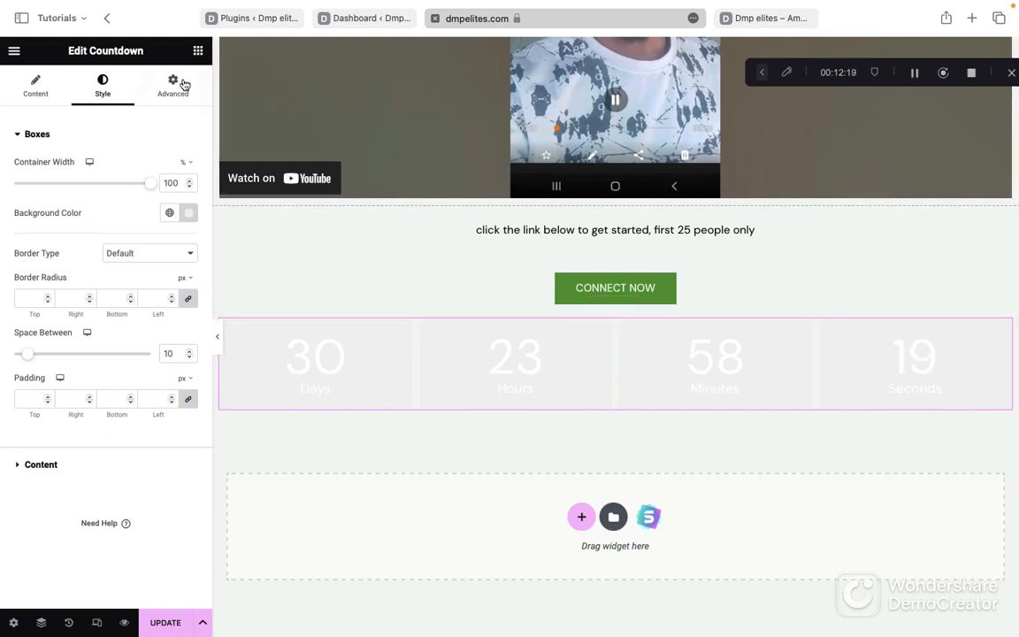
# Set the colour of the countdown digits to black, #000000.
pyautogui.click(915, 79)
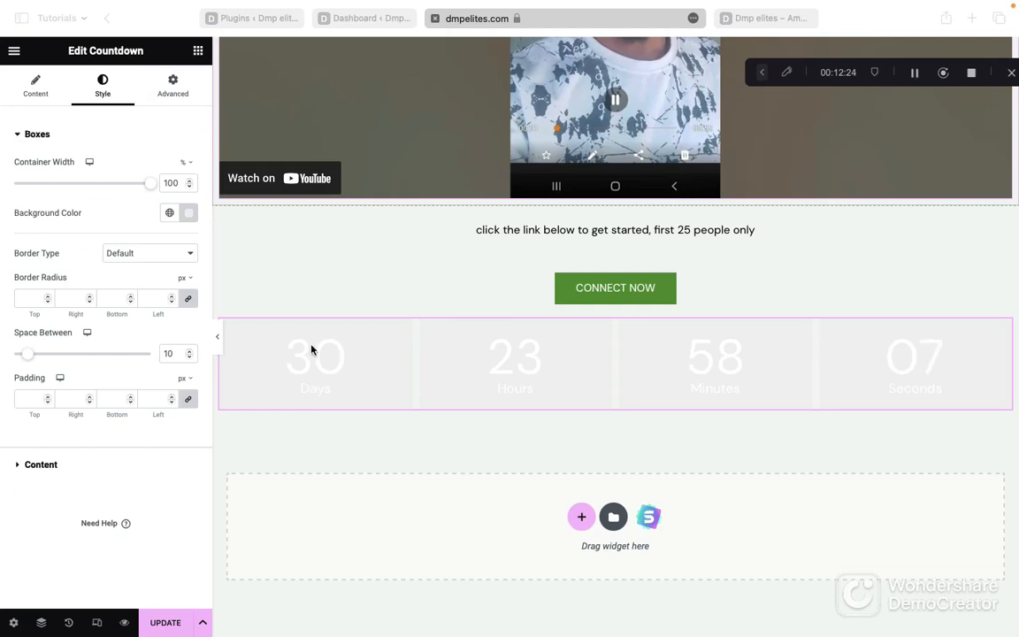
pyautogui.click(20, 138)
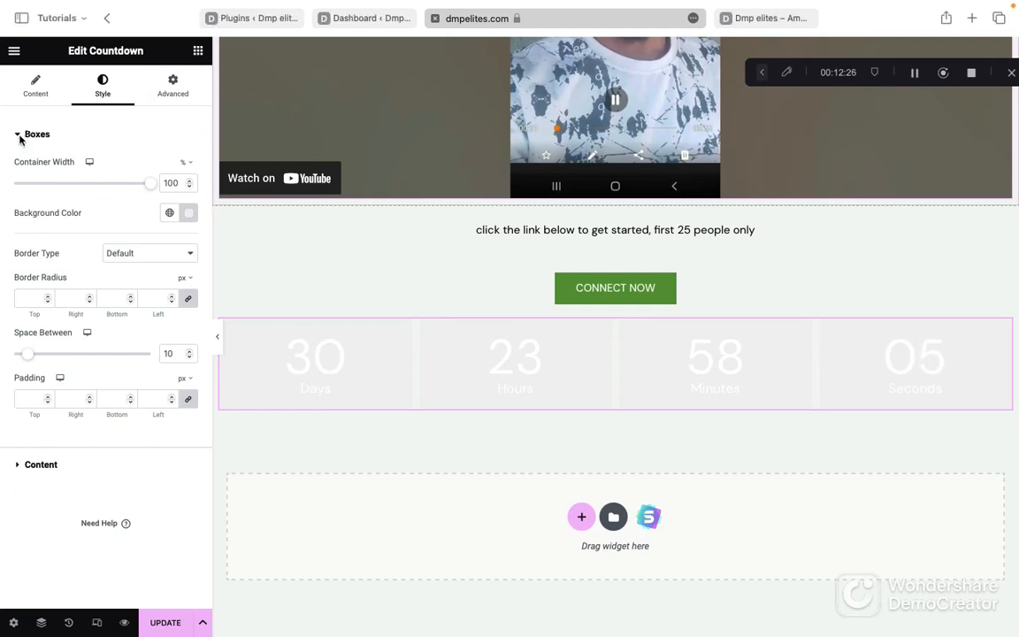
pyautogui.click(29, 138)
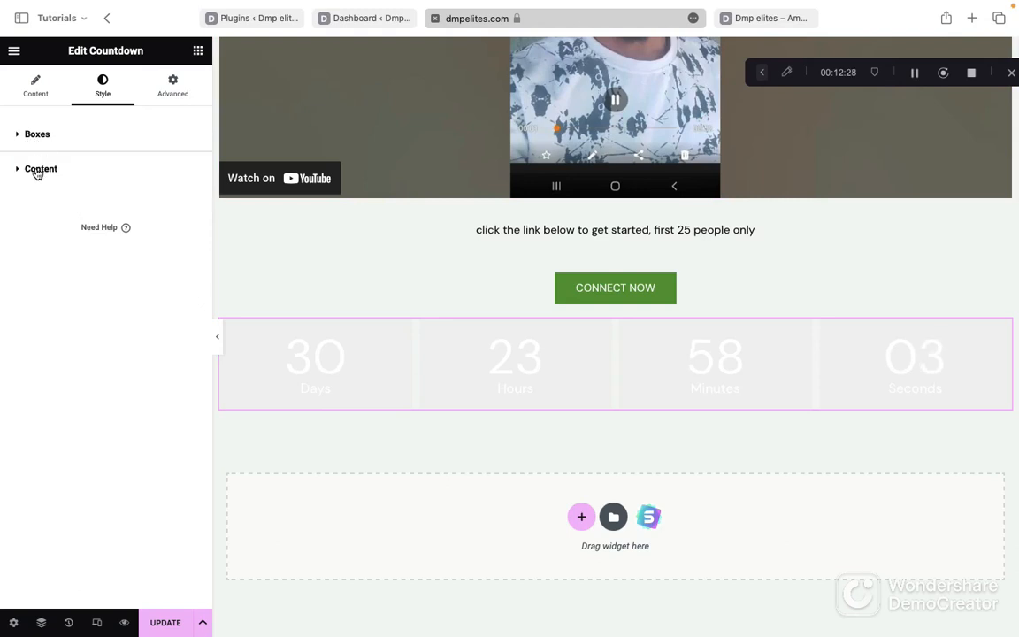
pyautogui.click(37, 171)
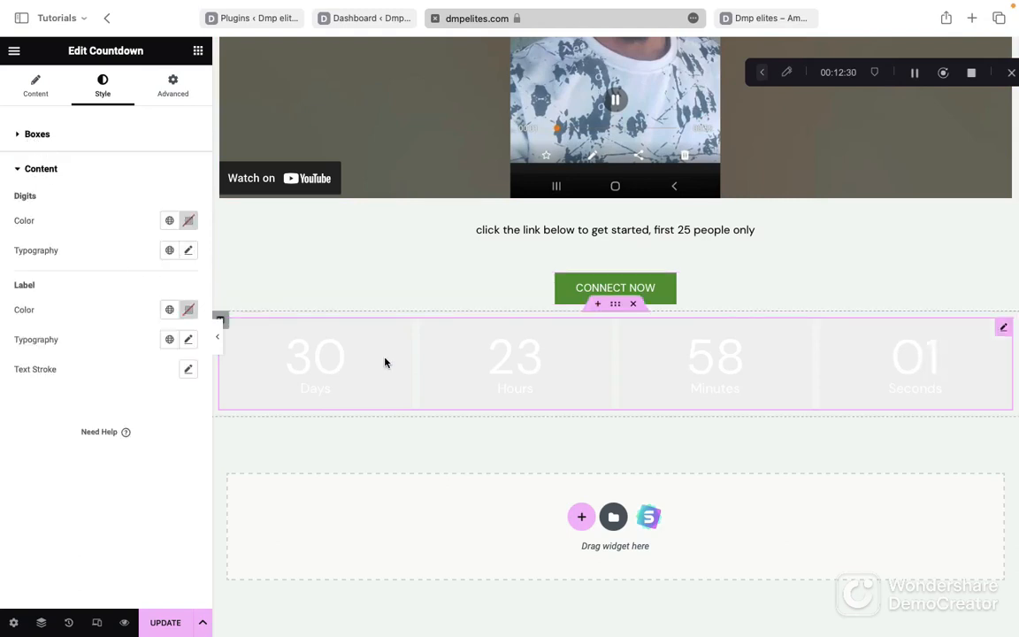
pyautogui.click(189, 223)
pyautogui.moveTo(191, 287)
pyautogui.mouseDown()
pyautogui.moveTo(145, 363)
pyautogui.moveTo(51, 408)
pyautogui.mouseUp()
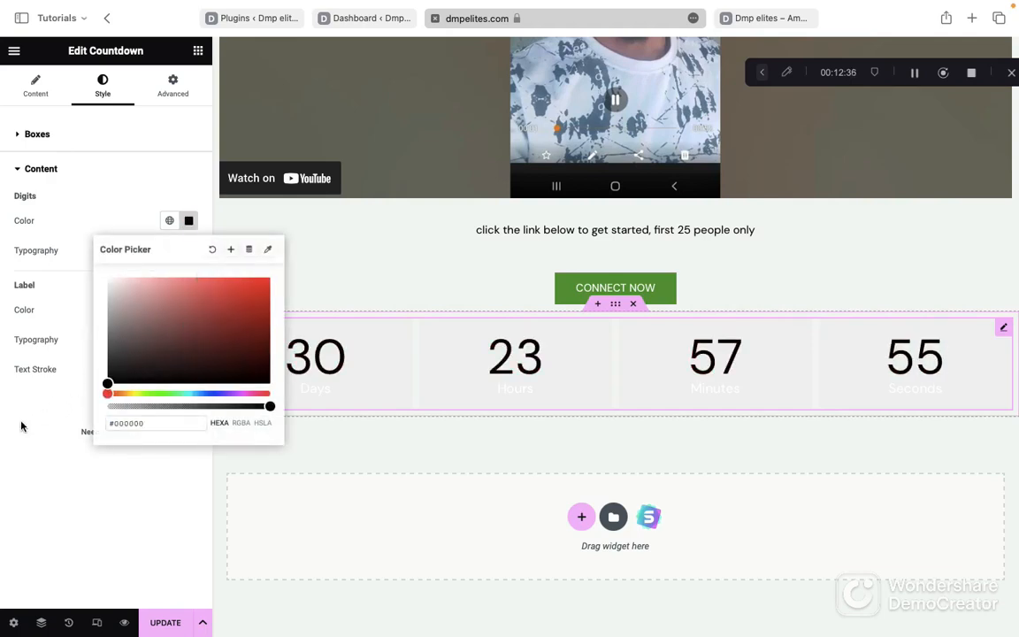
pyautogui.click(21, 427)
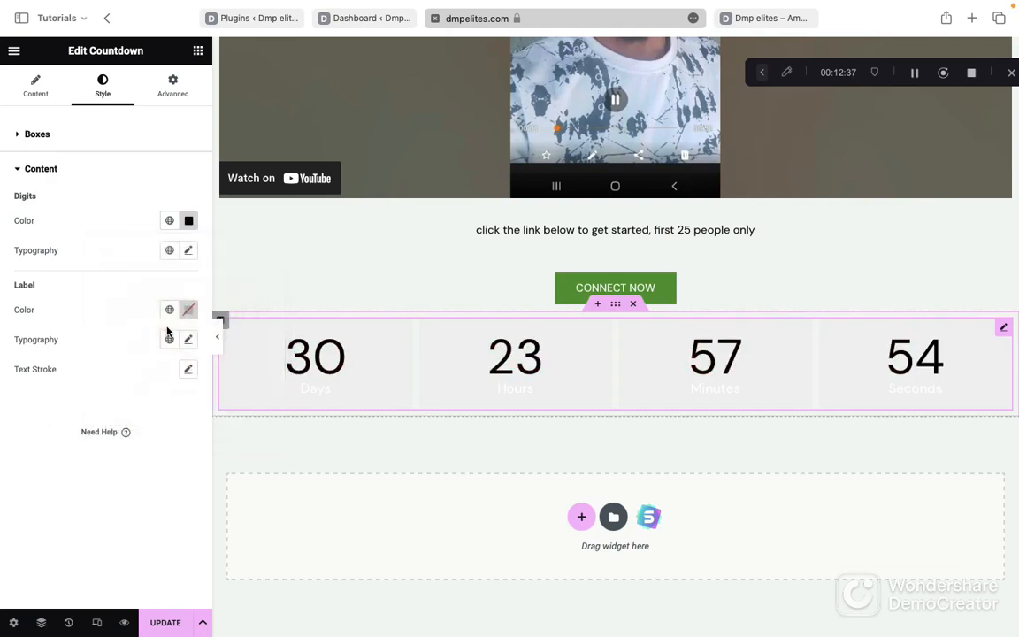
# Set the font size of the countdown digits to 43 px.
pyautogui.click(189, 251)
pyautogui.moveTo(27, 363); pyautogui.dragTo(52, 372)
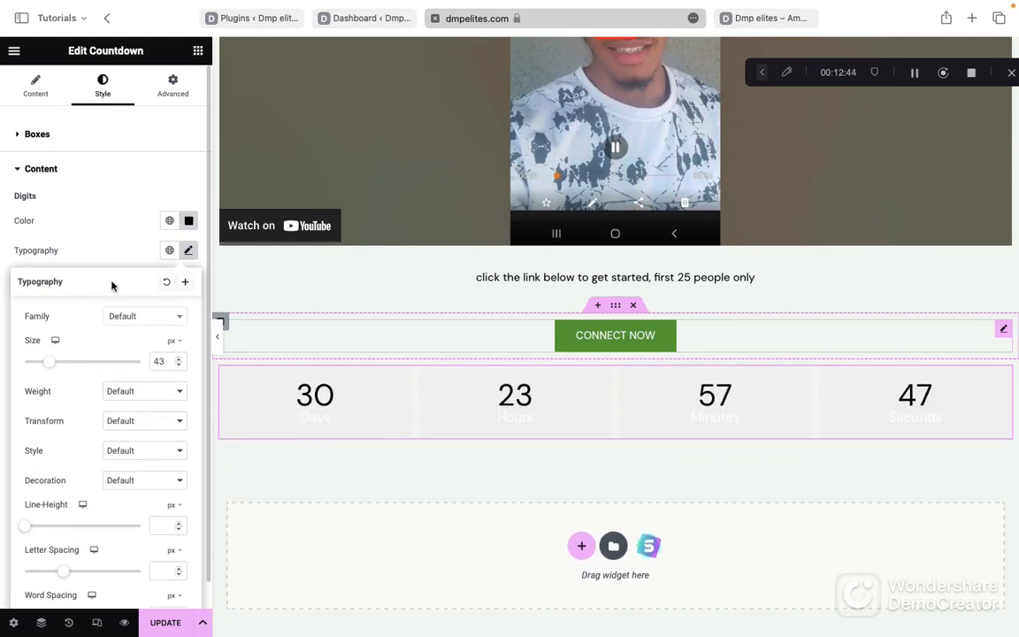
pyautogui.click(100, 264)
# Set the colour of the countdown labels to black, #000000.
pyautogui.click(190, 309)
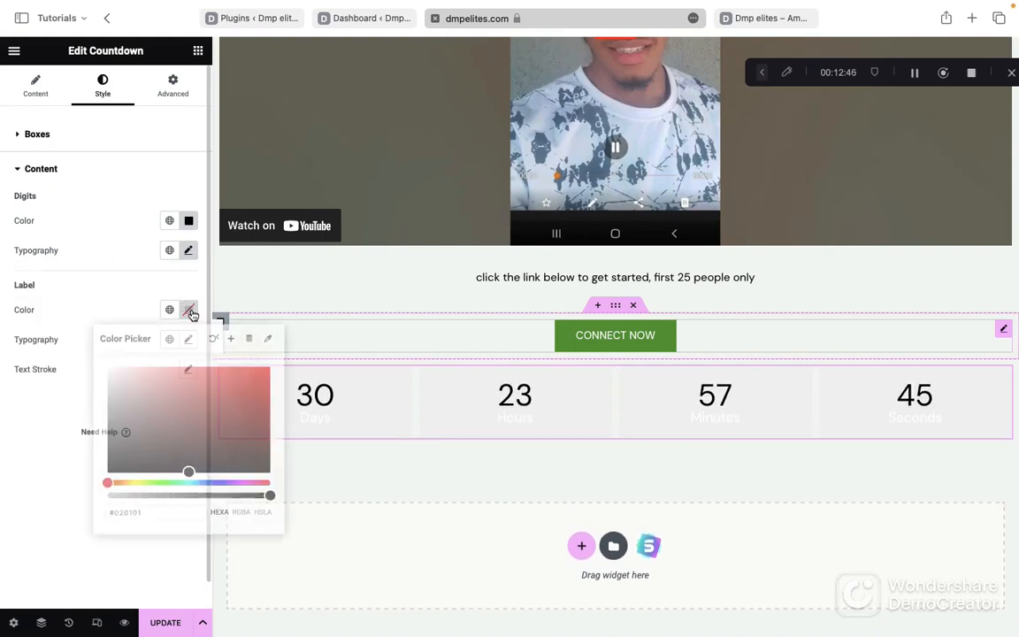
pyautogui.moveTo(137, 451); pyautogui.dragTo(78, 498)
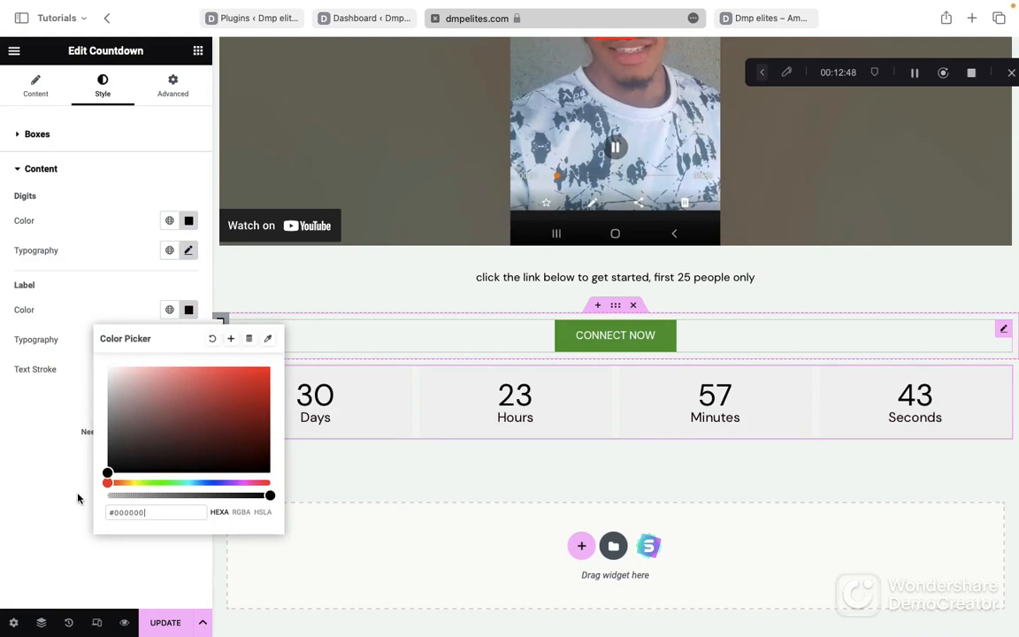
pyautogui.click(14, 492)
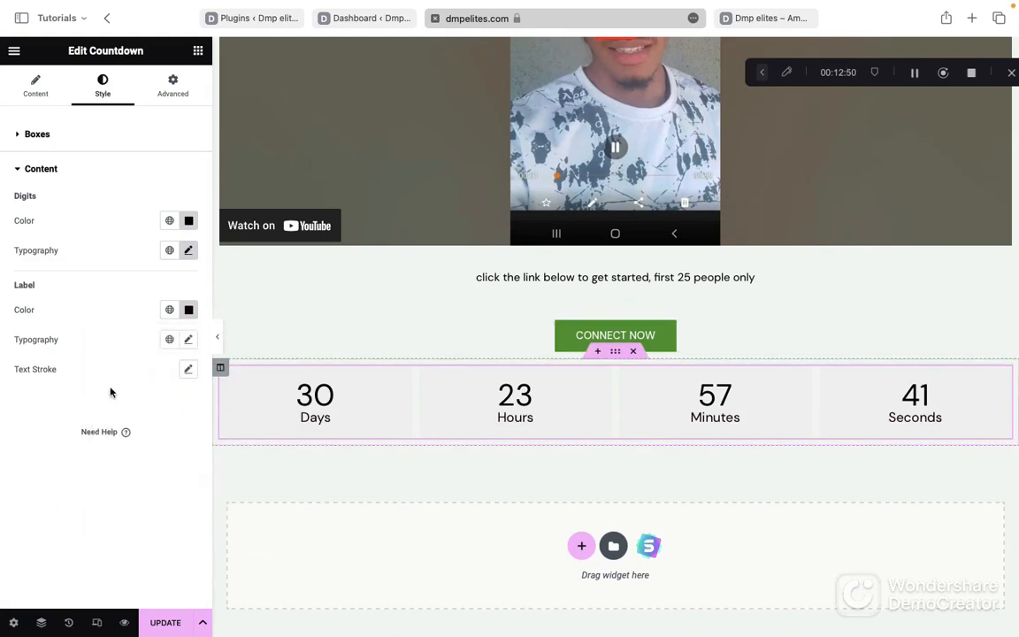
# Hide the days in the countdown and change its type to Evergreen Timer.
pyautogui.click(35, 86)
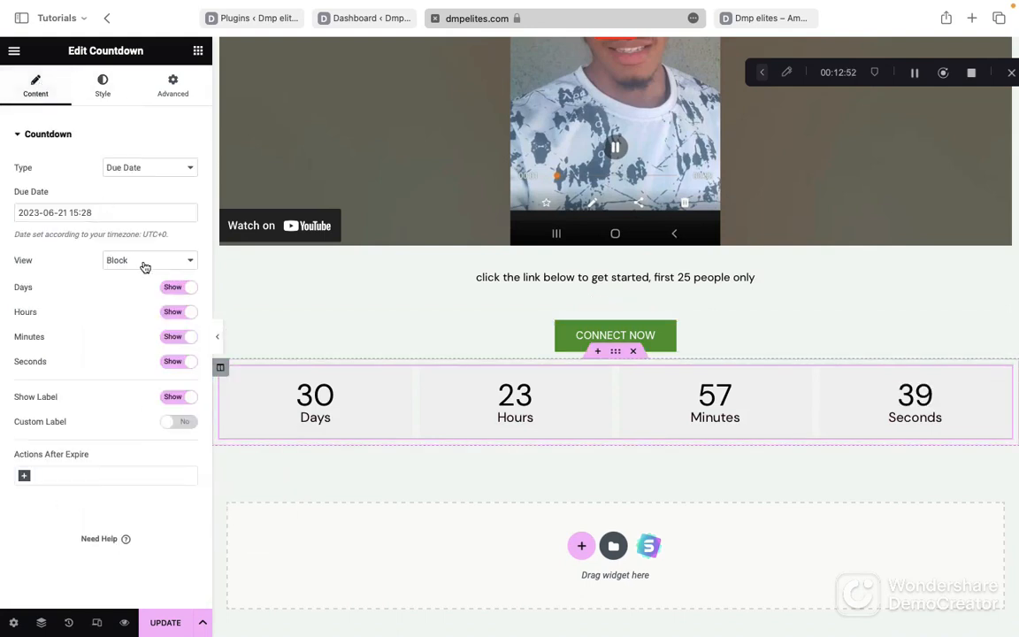
pyautogui.click(175, 287)
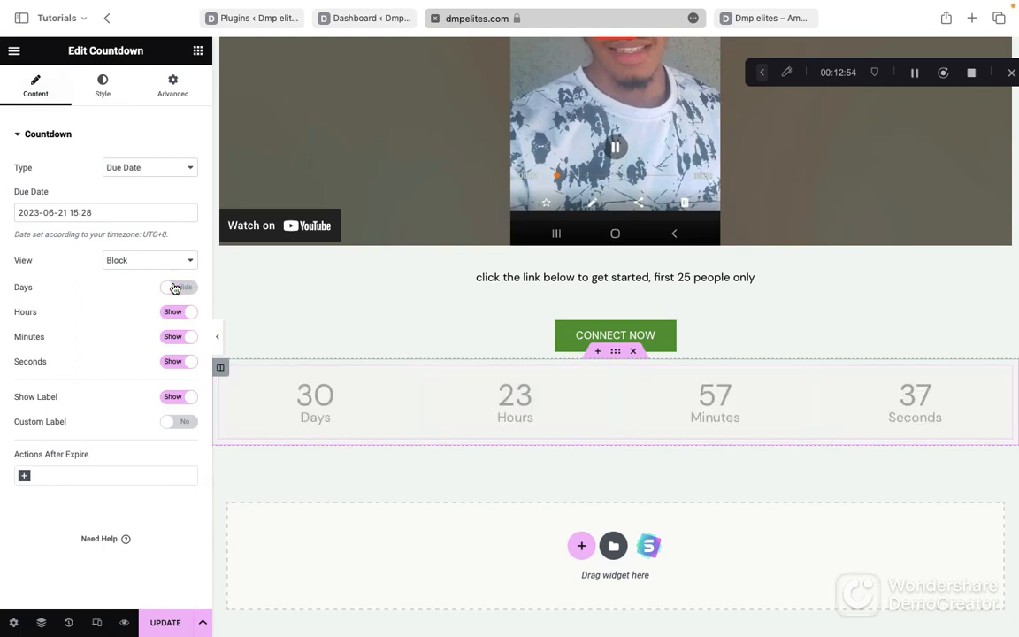
pyautogui.click(170, 170)
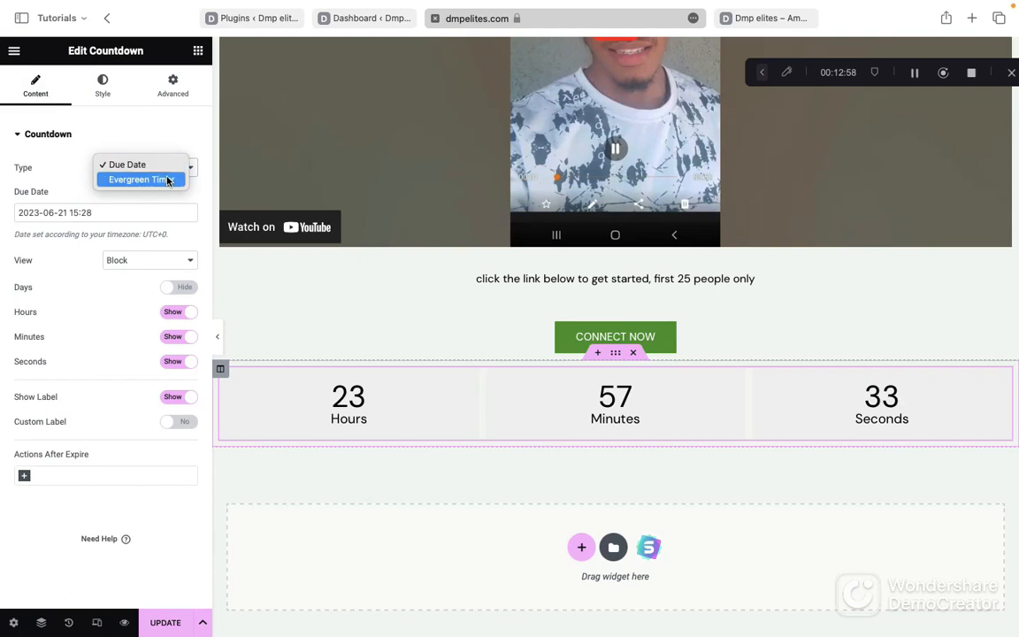
pyautogui.click(167, 181)
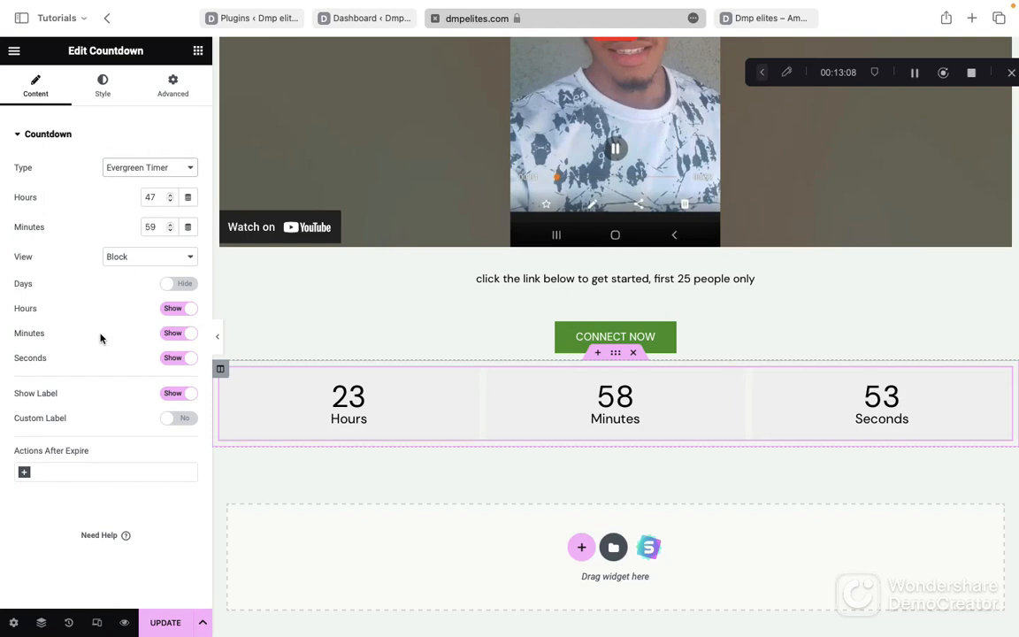
# Save the page with the countdown changes and look over the desktop layout.
pyautogui.click(174, 87)
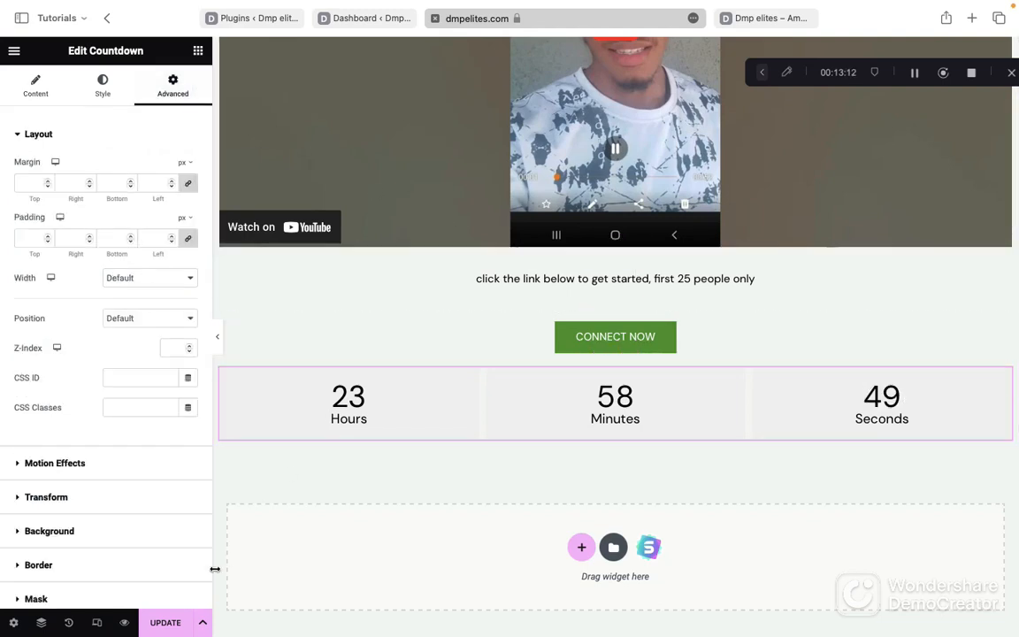
pyautogui.click(166, 624)
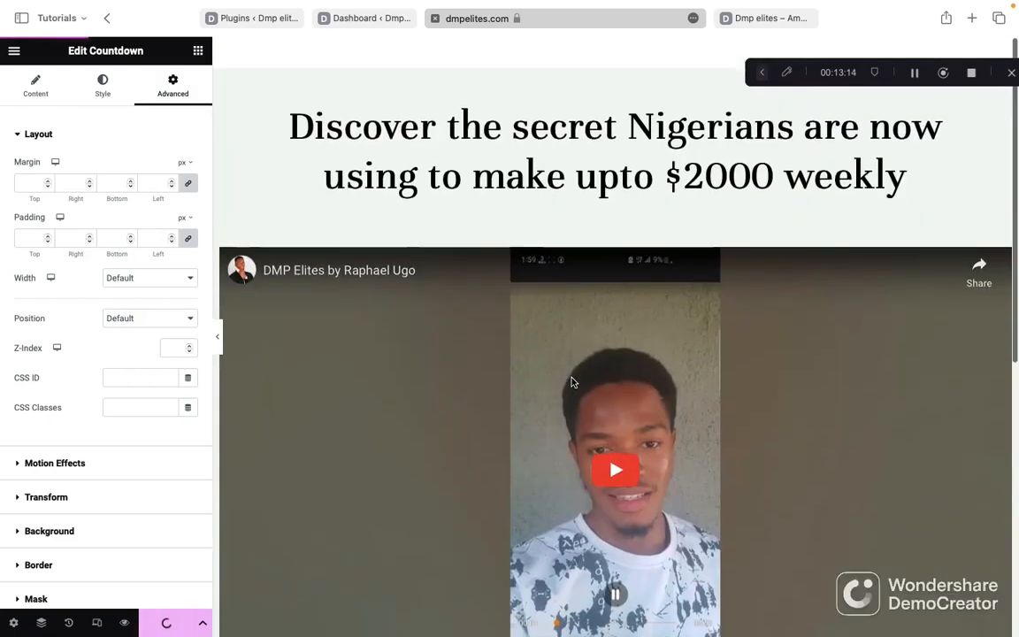
pyautogui.scroll(1, 572, 383)
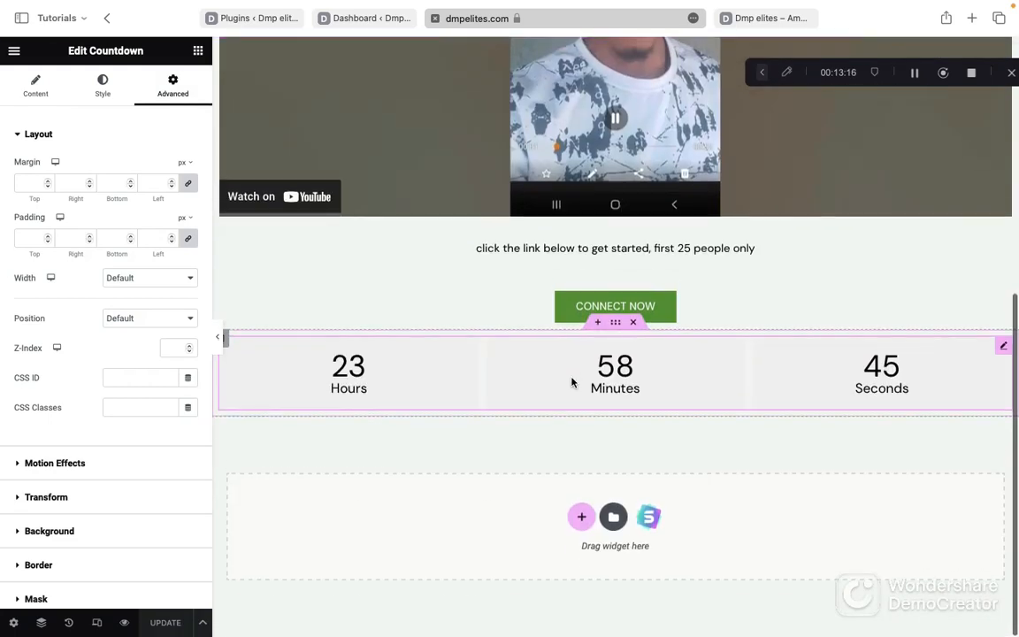
pyautogui.scroll(5, 571, 383)
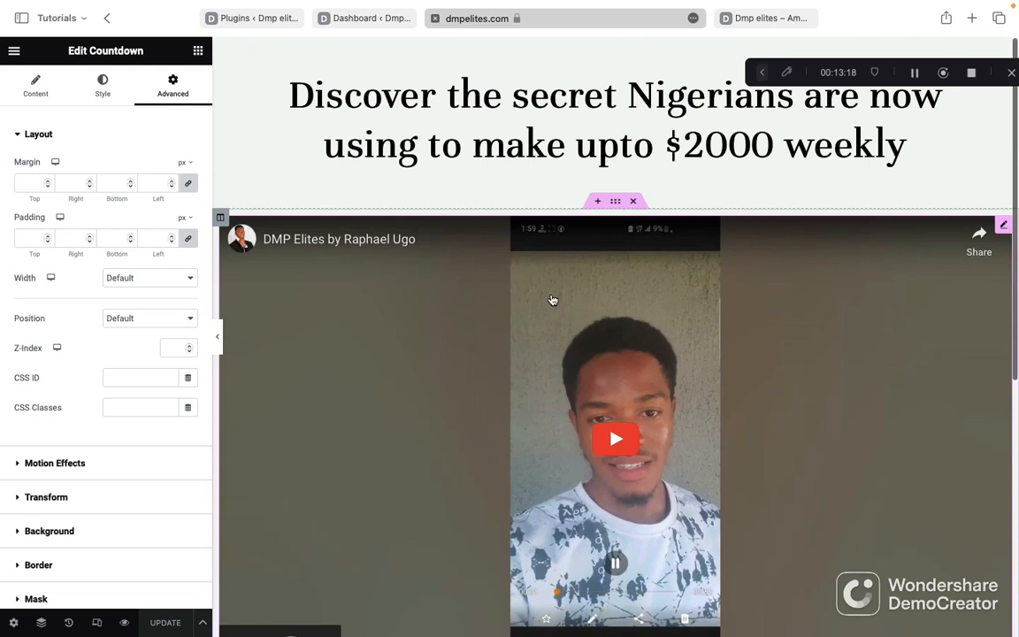
pyautogui.scroll(-5, 379, 106)
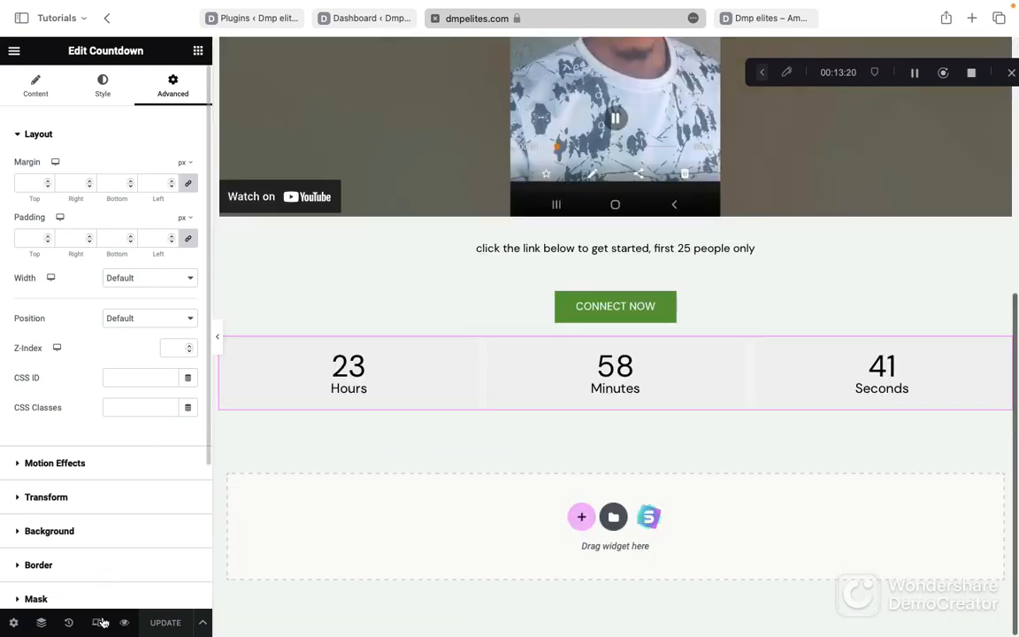
# Switch the responsive preview to Mobile Portrait and look over the page at that size.
pyautogui.click(95, 625)
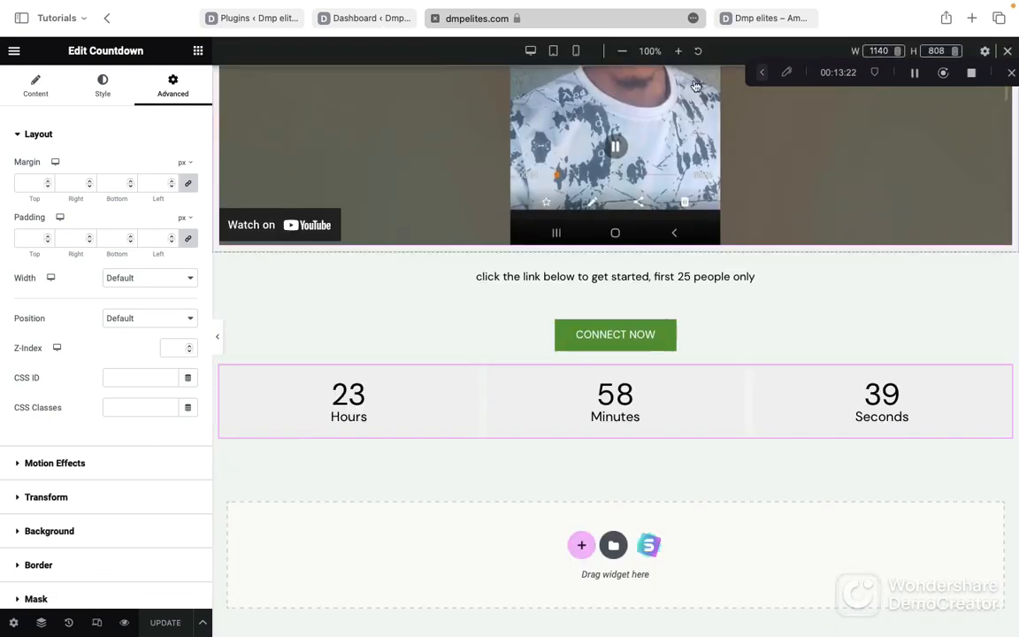
pyautogui.click(576, 51)
pyautogui.scroll(5, 611, 278)
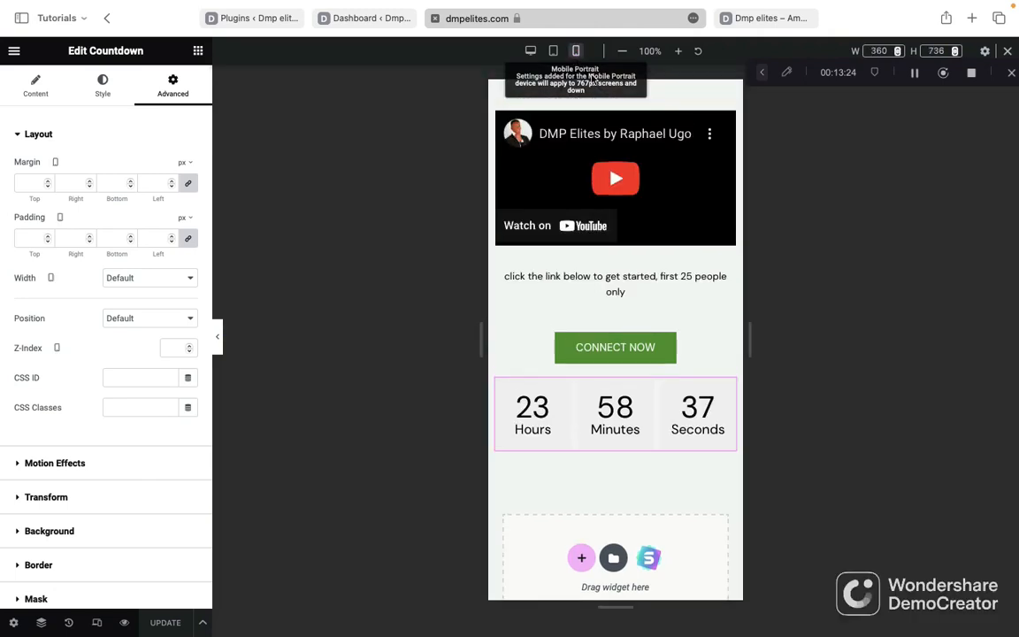
pyautogui.scroll(-5, 611, 278)
pyautogui.scroll(5, 610, 283)
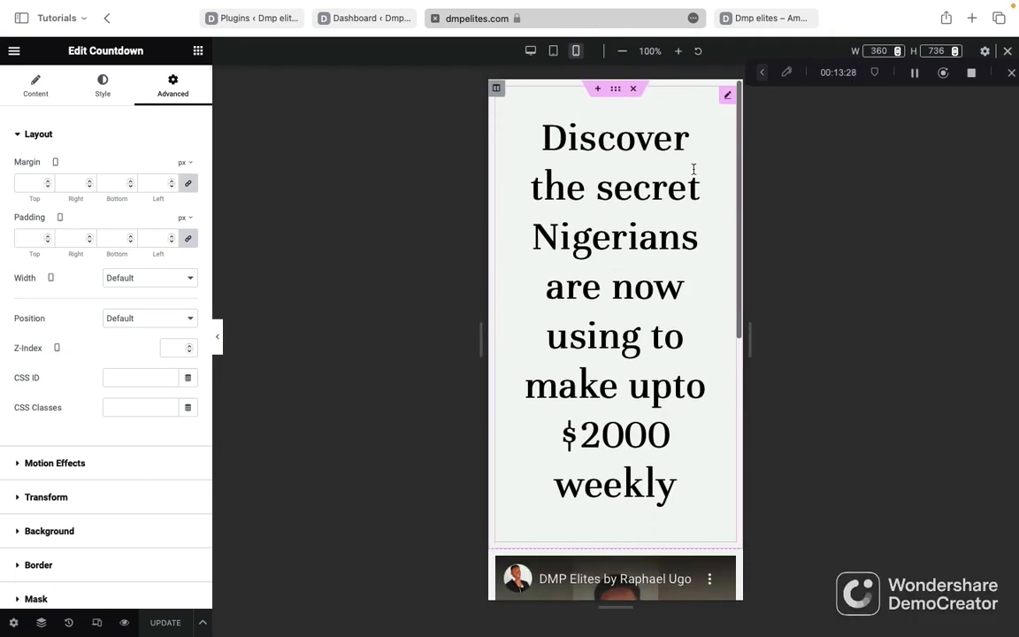
# Set the mobile font size of the "Discover the secret" heading to 17 px.
pyautogui.click(727, 98)
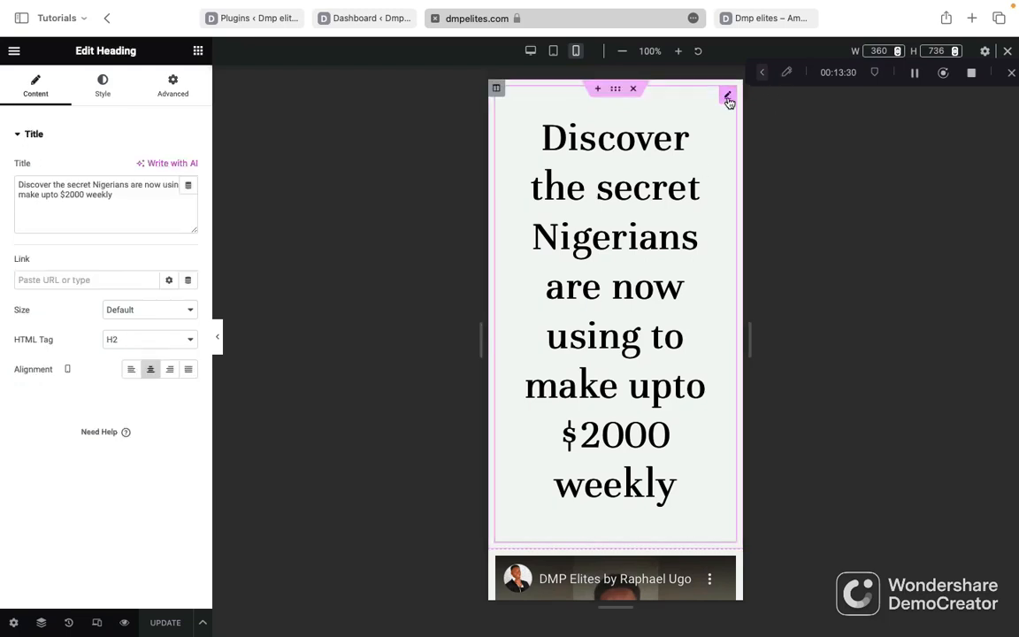
pyautogui.click(104, 91)
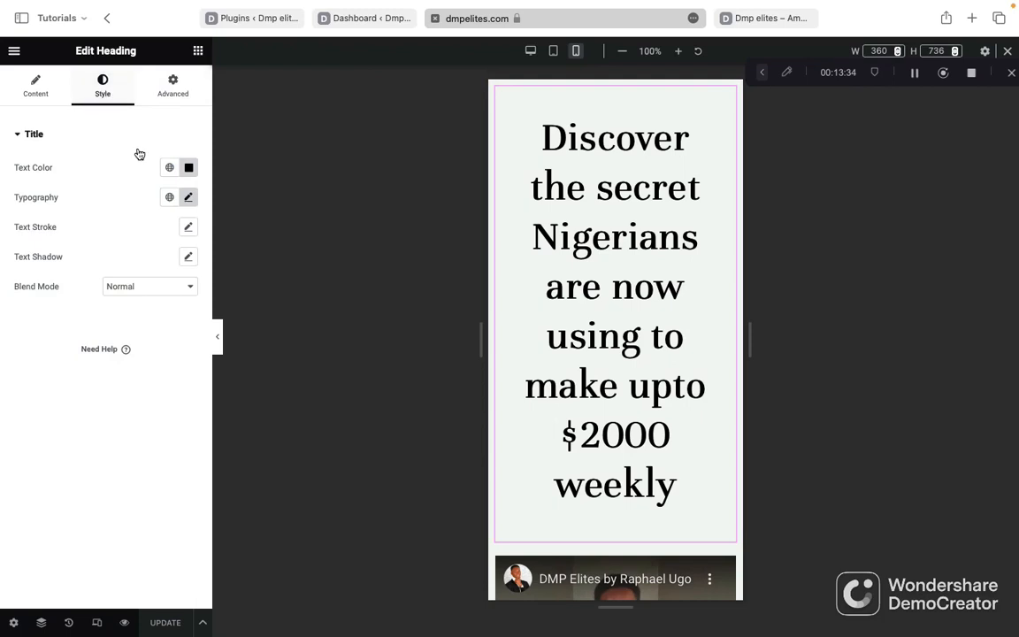
pyautogui.click(189, 200)
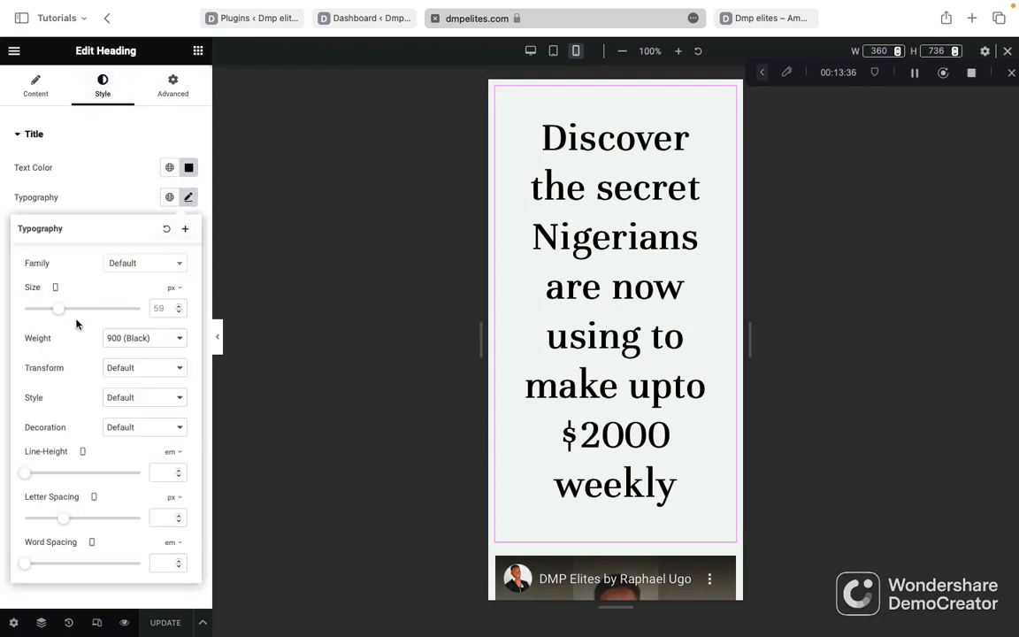
pyautogui.moveTo(59, 315); pyautogui.dragTo(35, 312)
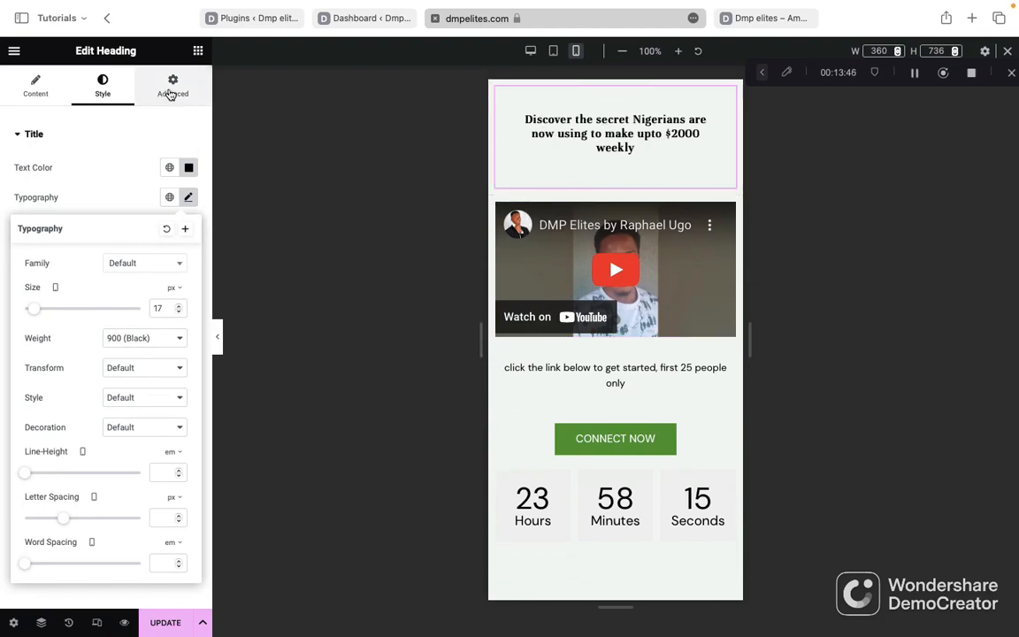
# Unlink the heading's mobile margins and set them to 13 px top and bottom and 5 px right and left.
pyautogui.click(171, 96)
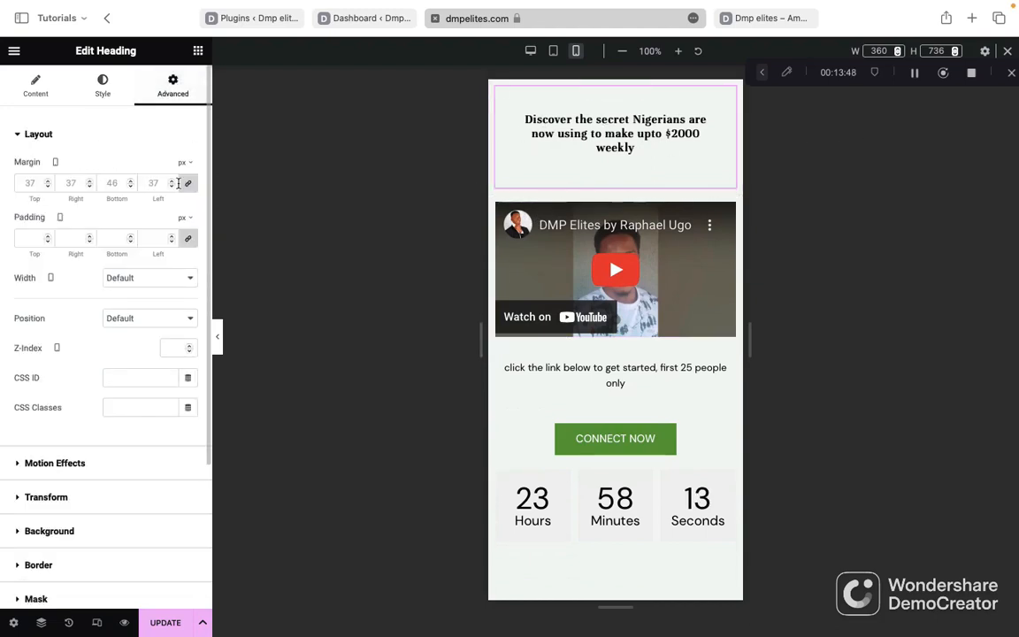
pyautogui.click(189, 184)
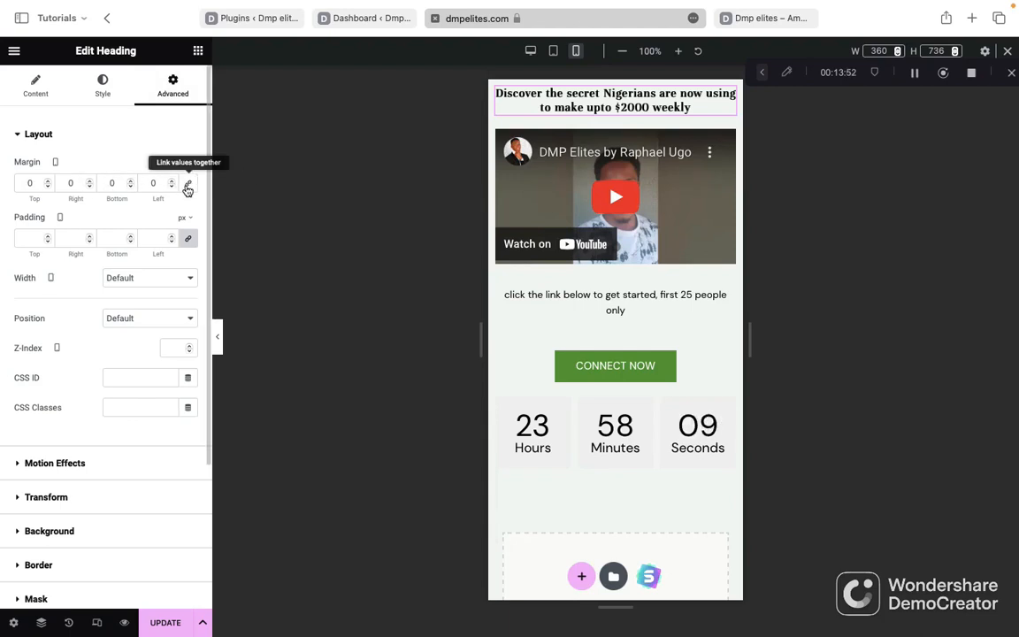
pyautogui.moveTo(33, 198); pyautogui.dragTo(84, 188)
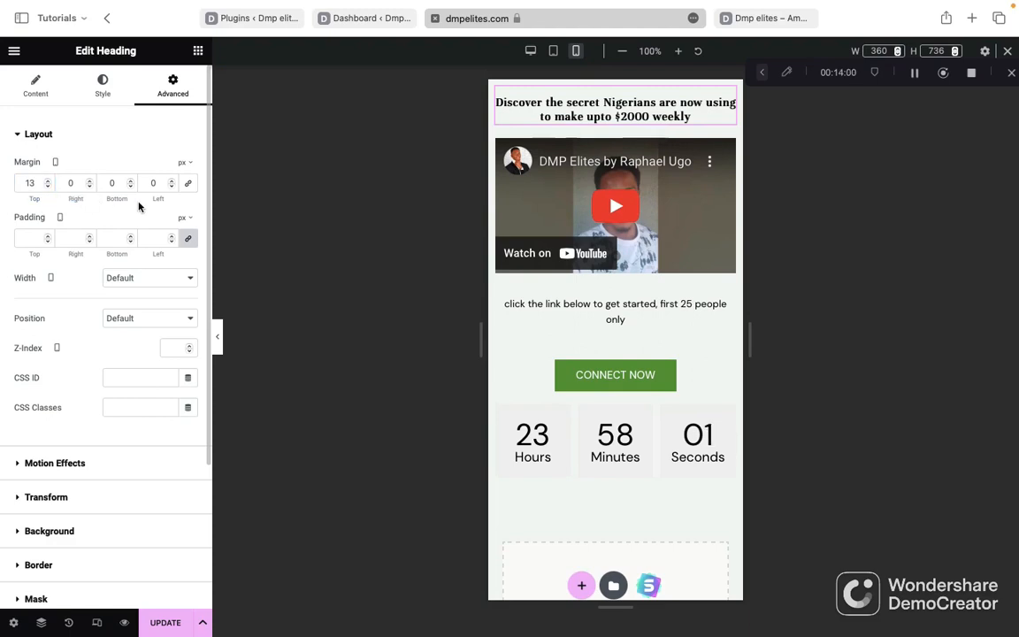
pyautogui.click(130, 198)
pyautogui.moveTo(130, 198); pyautogui.dragTo(164, 198)
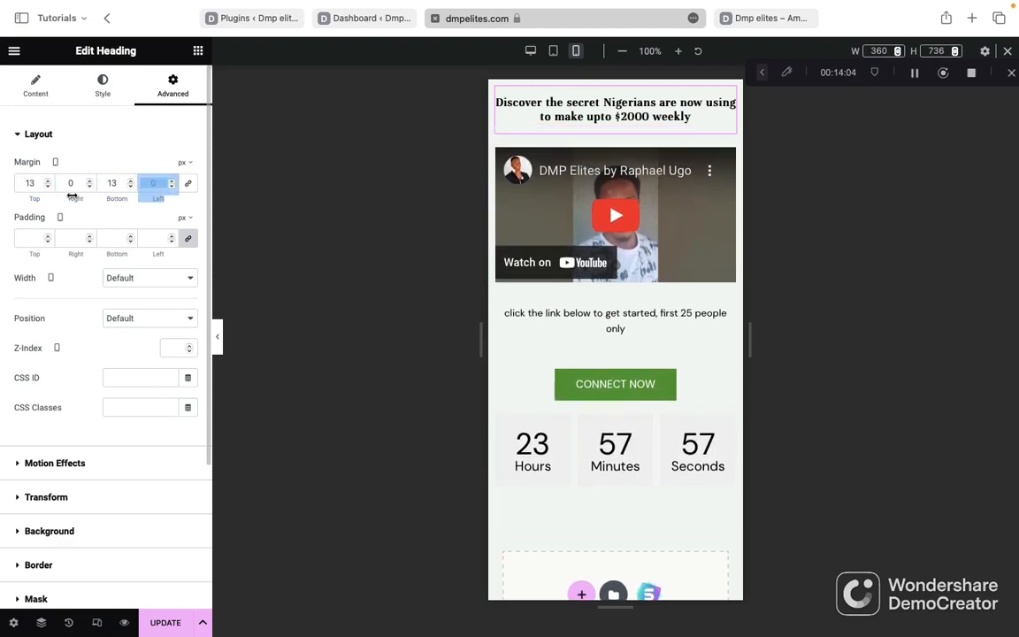
pyautogui.click(67, 184)
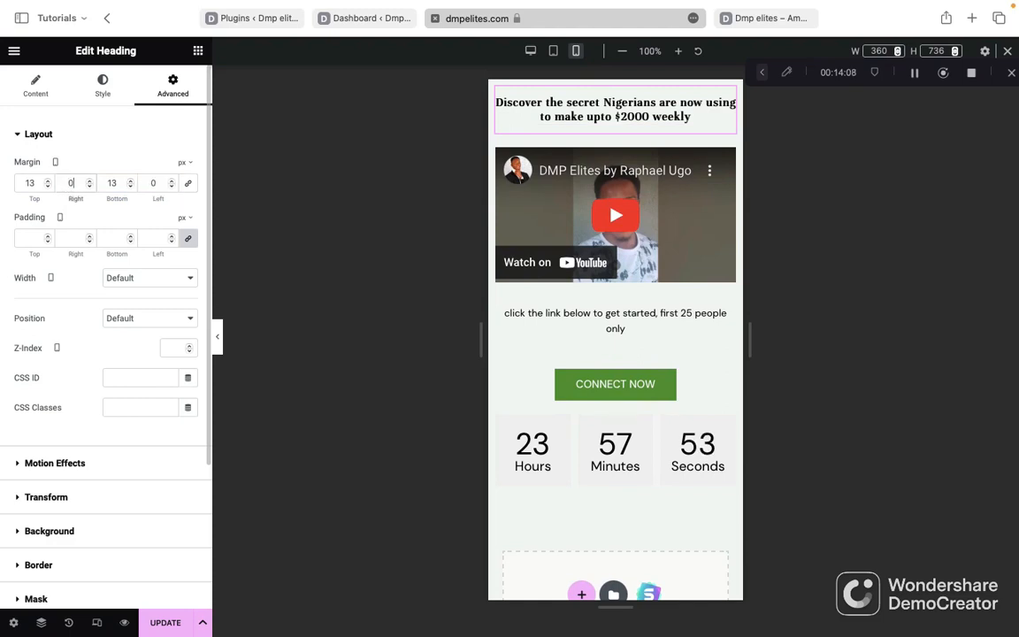
pyautogui.write('5')
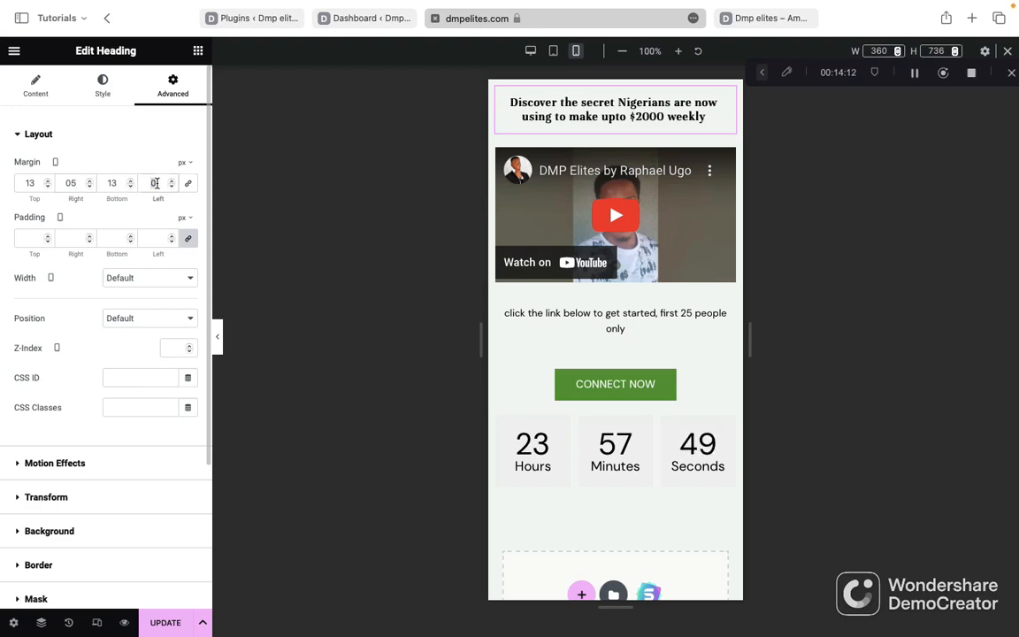
pyautogui.write('5')
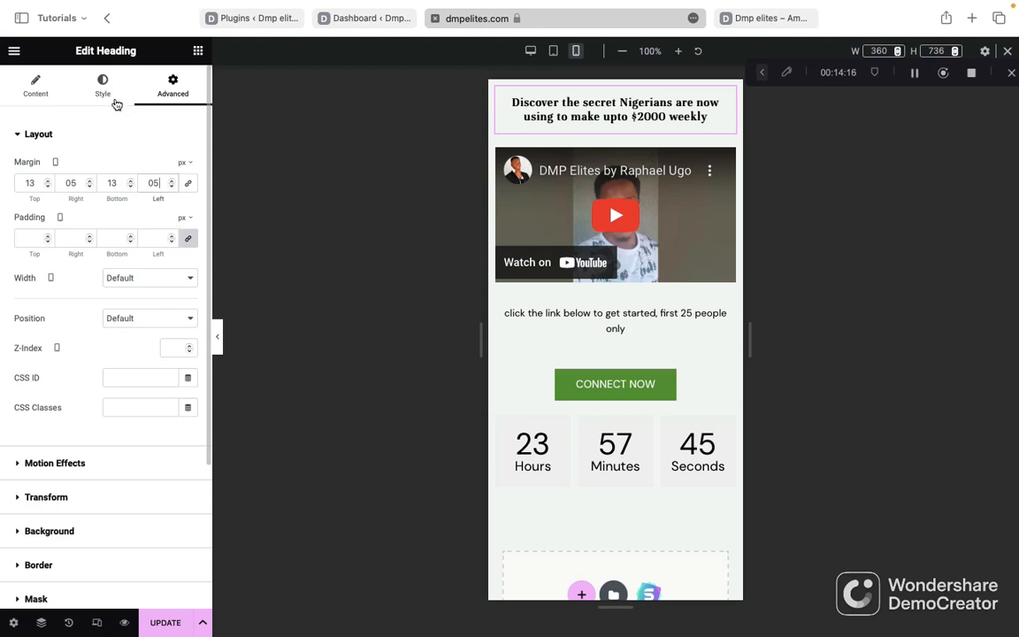
# Set the heading's mobile font size to 23 px.
pyautogui.click(104, 88)
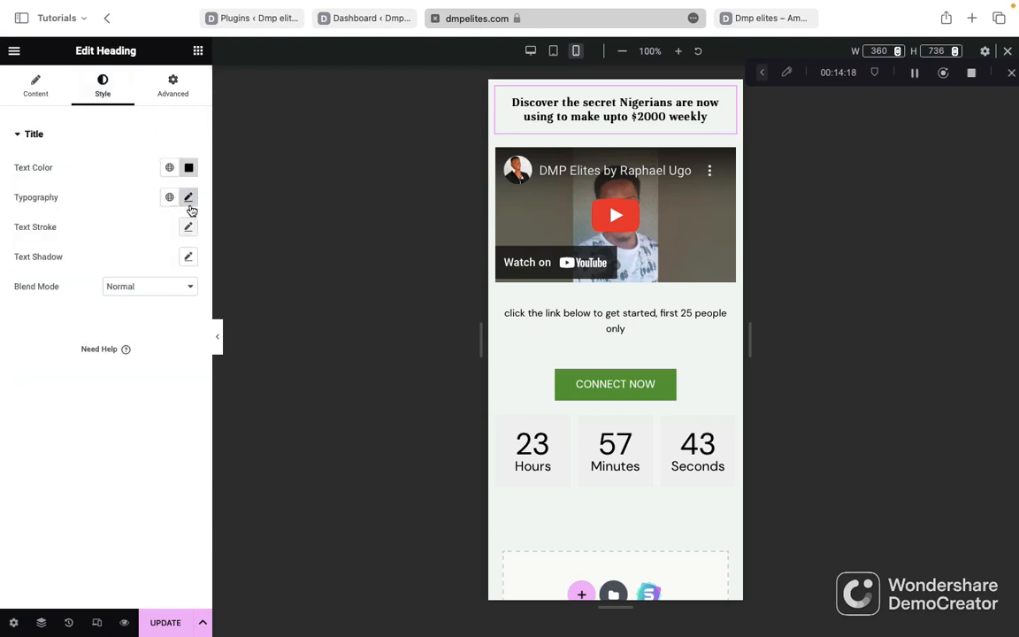
pyautogui.click(189, 197)
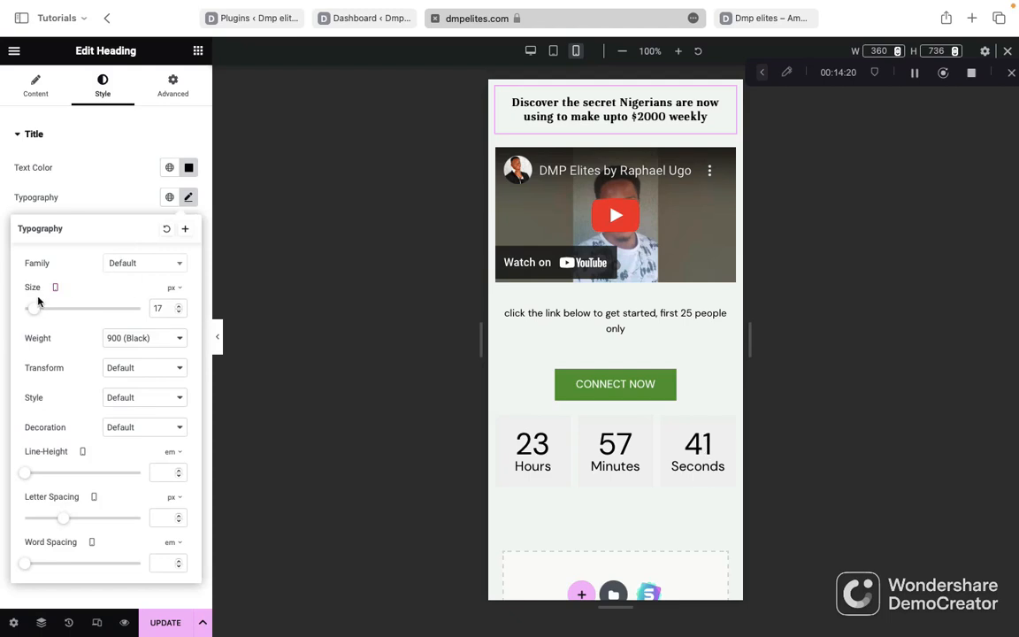
pyautogui.moveTo(33, 310); pyautogui.dragTo(37, 312)
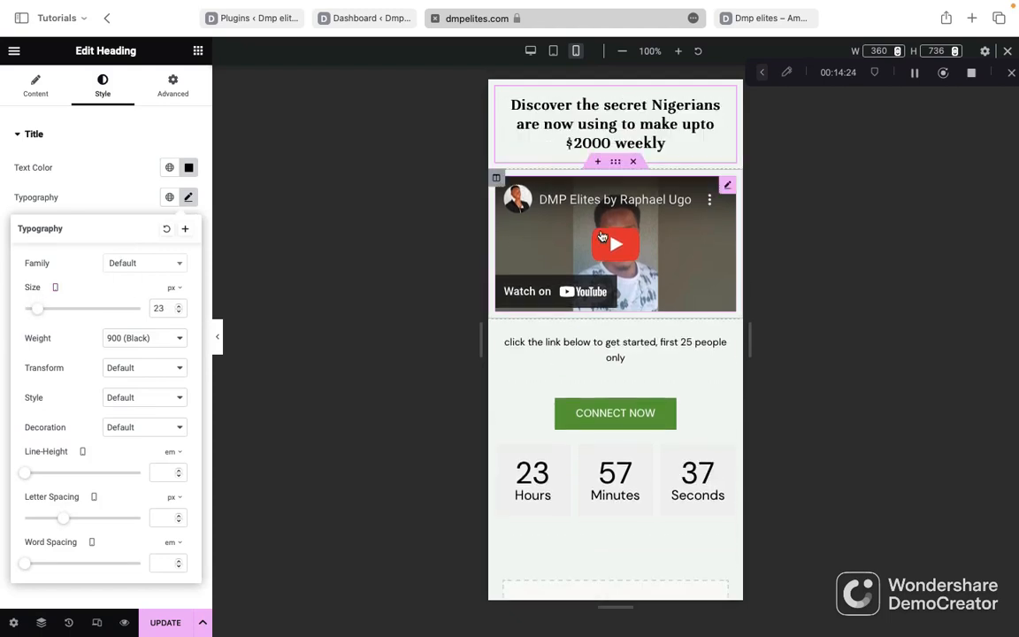
# Set the mobile font size of the "click the link below to get started" text to 13 px.
pyautogui.scroll(-1, 631, 298)
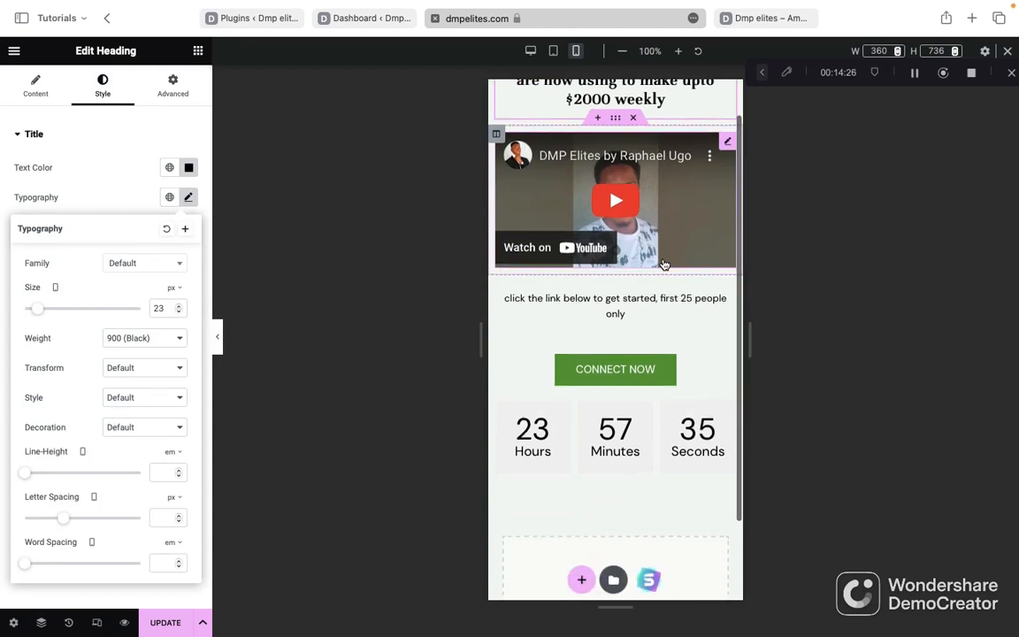
pyautogui.click(622, 302)
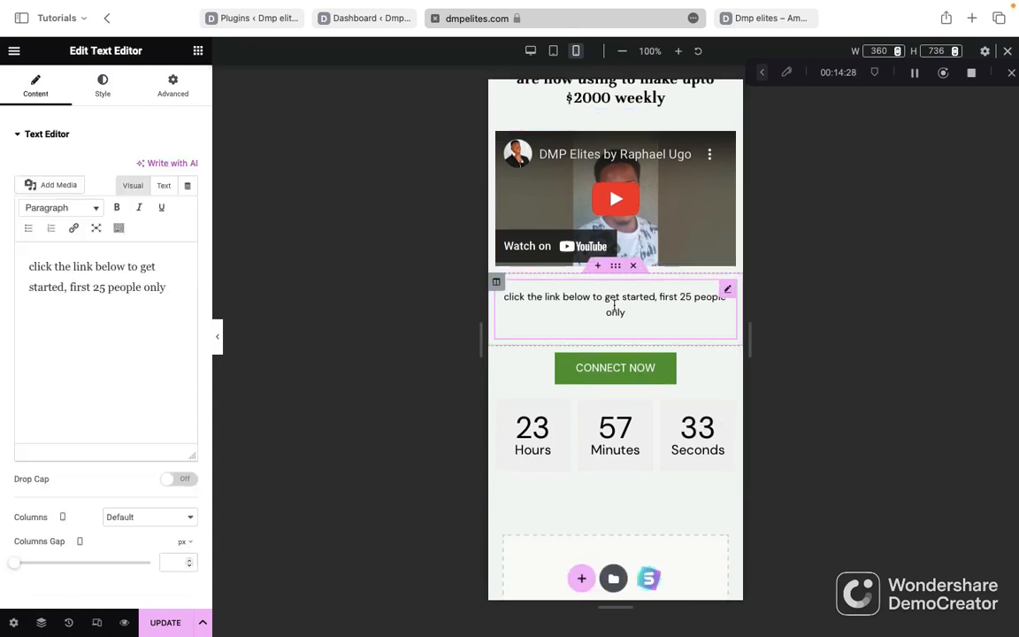
pyautogui.scroll(1, 670, 302)
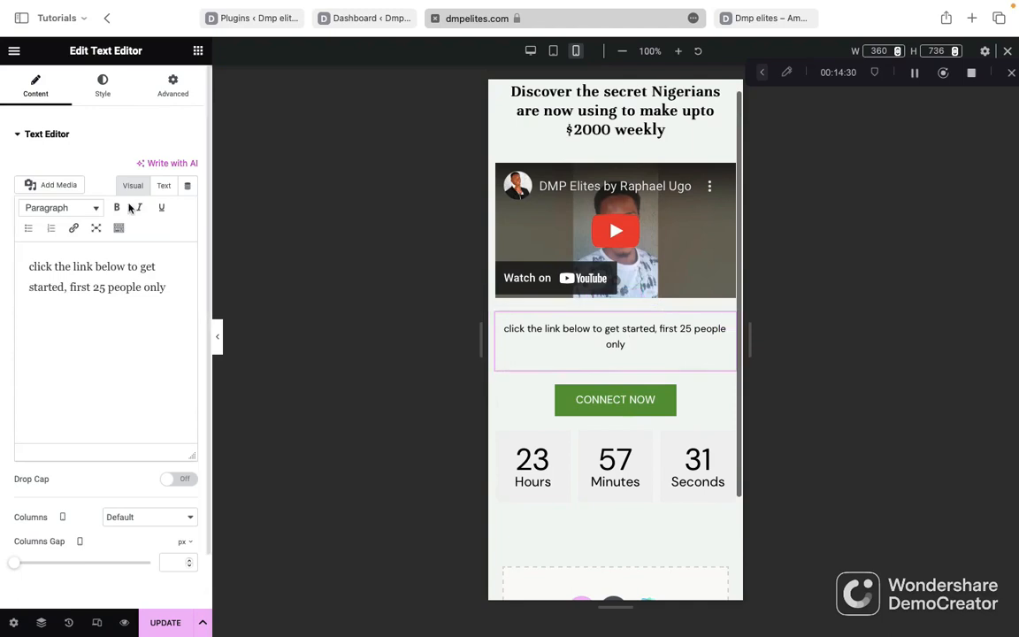
pyautogui.click(103, 82)
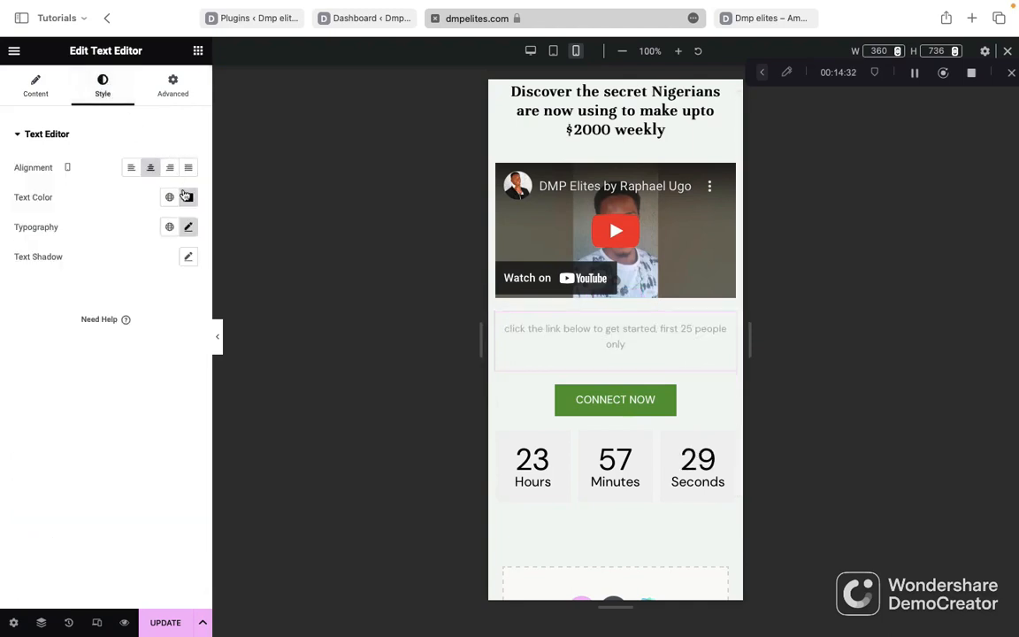
pyautogui.click(190, 227)
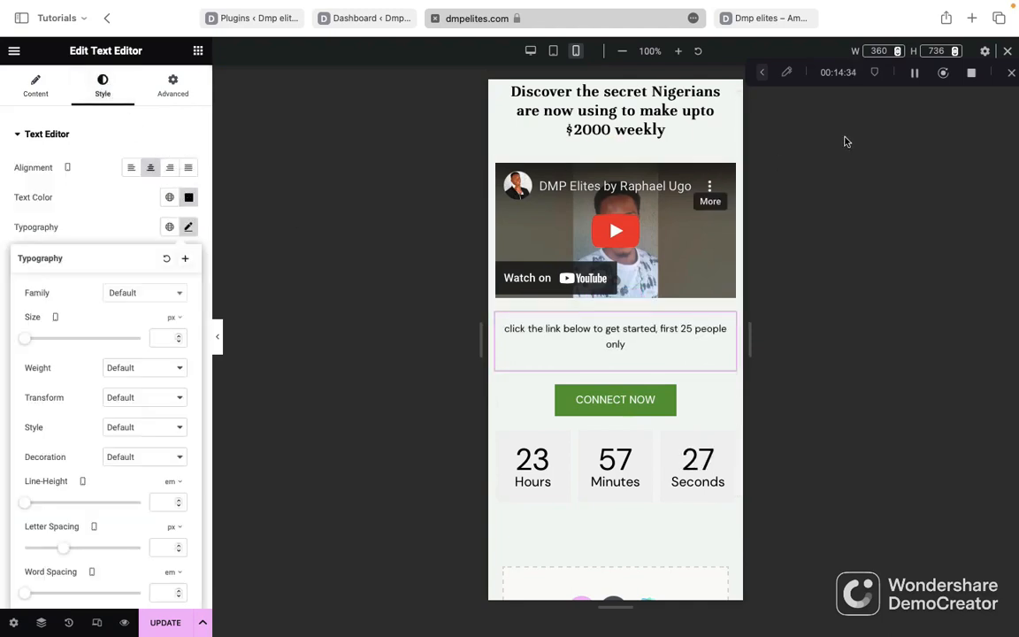
pyautogui.moveTo(26, 342); pyautogui.dragTo(33, 339)
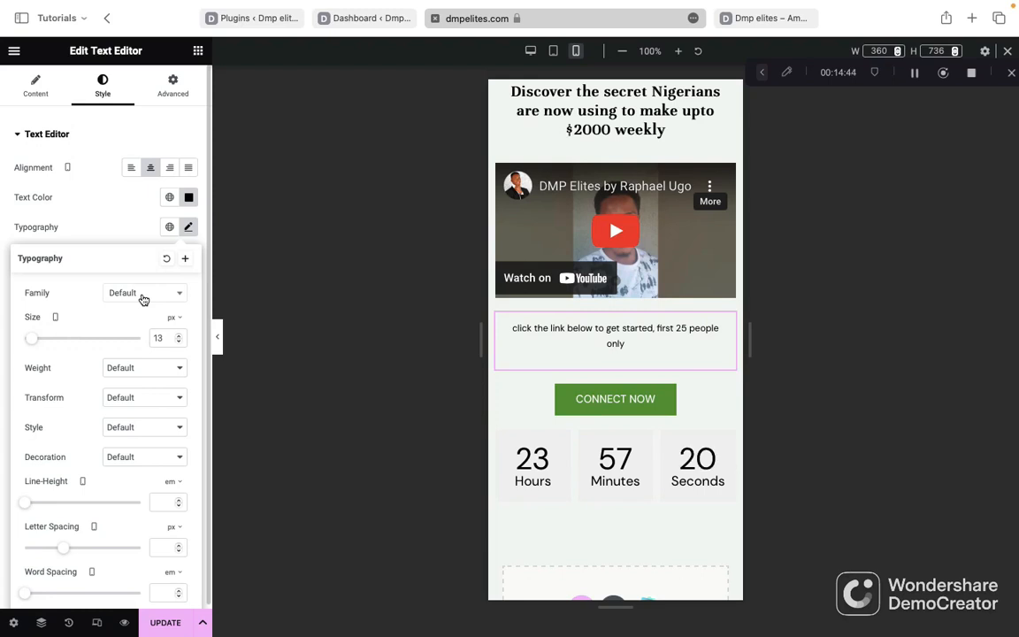
# Set the font family of the "click the link below" text to Helvetica and its style to Italic.
pyautogui.click(177, 299)
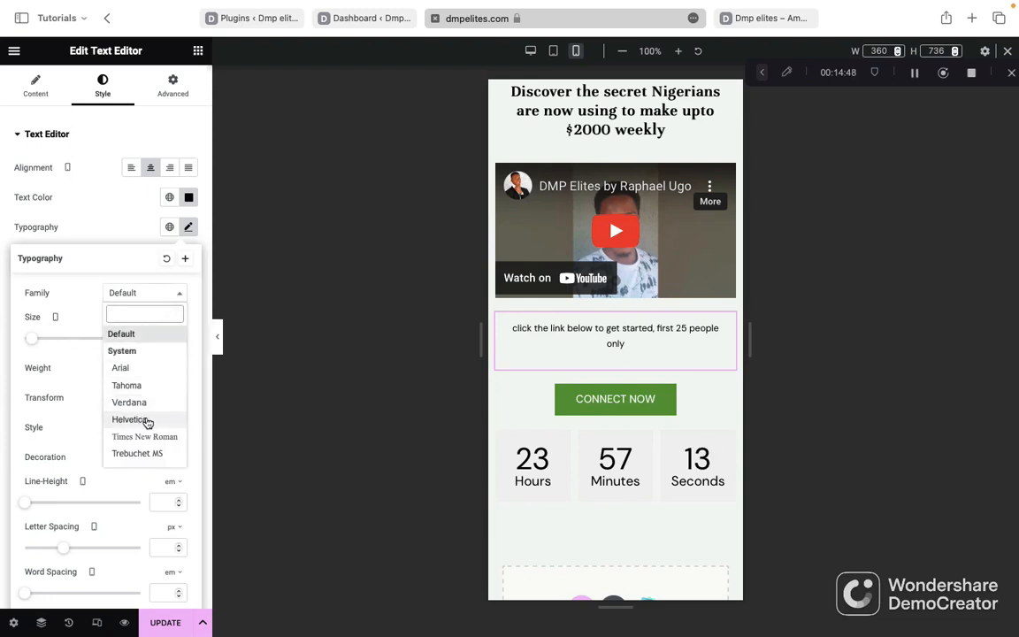
pyautogui.click(145, 421)
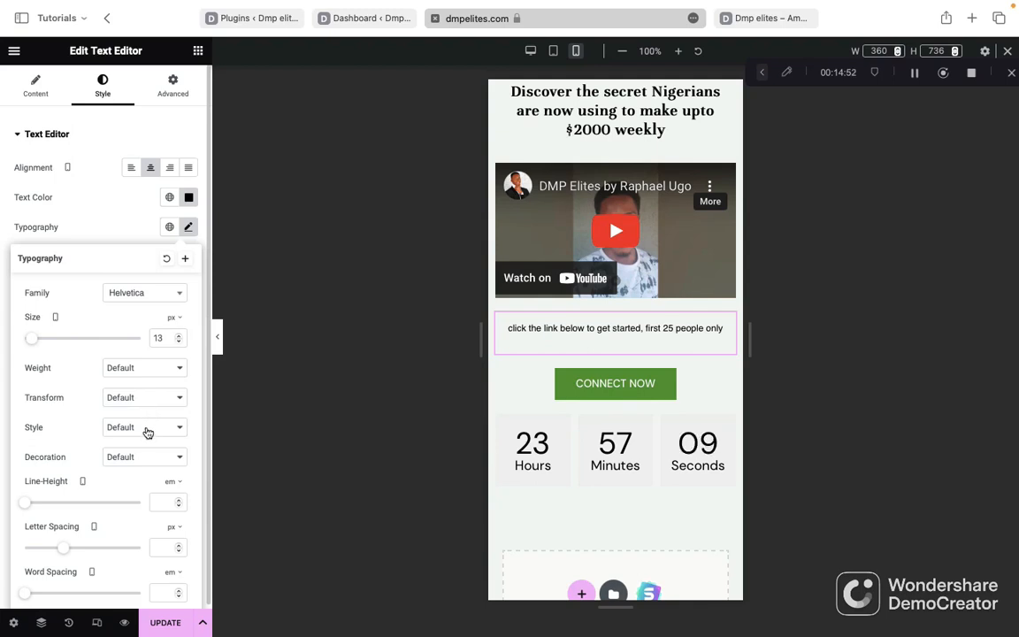
pyautogui.click(147, 430)
pyautogui.click(143, 455)
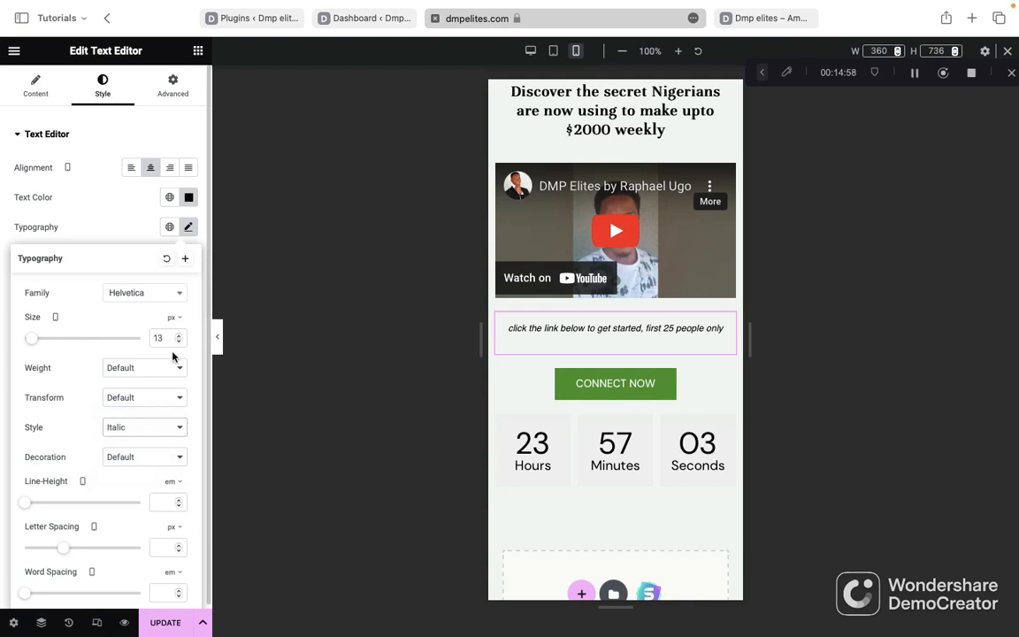
# Set the font weight of the "click the link below to get started" text to 500 (Medium).
pyautogui.scroll(-1, 153, 369)
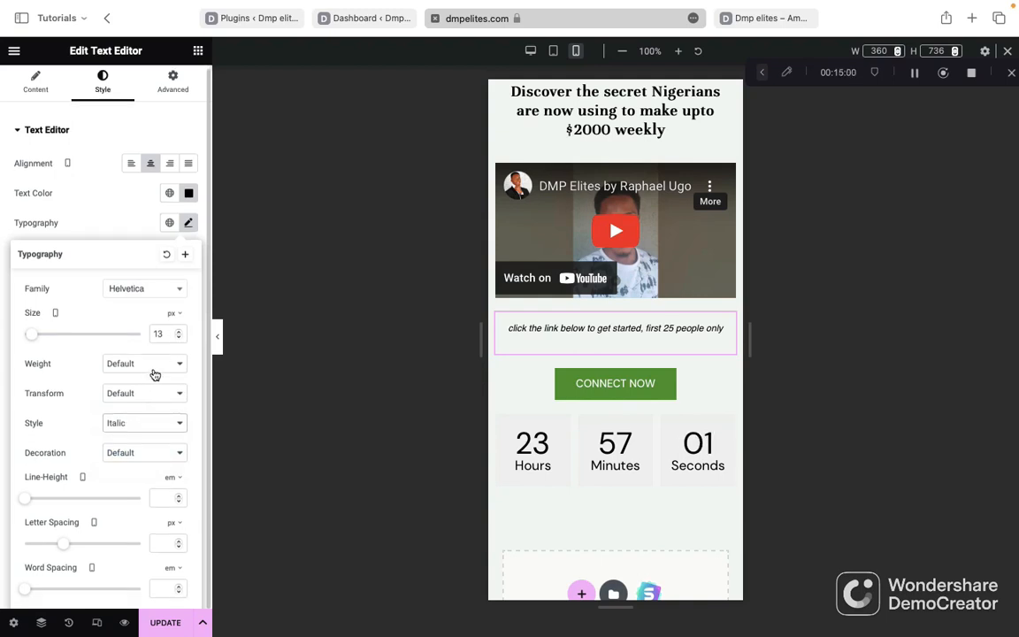
pyautogui.click(162, 365)
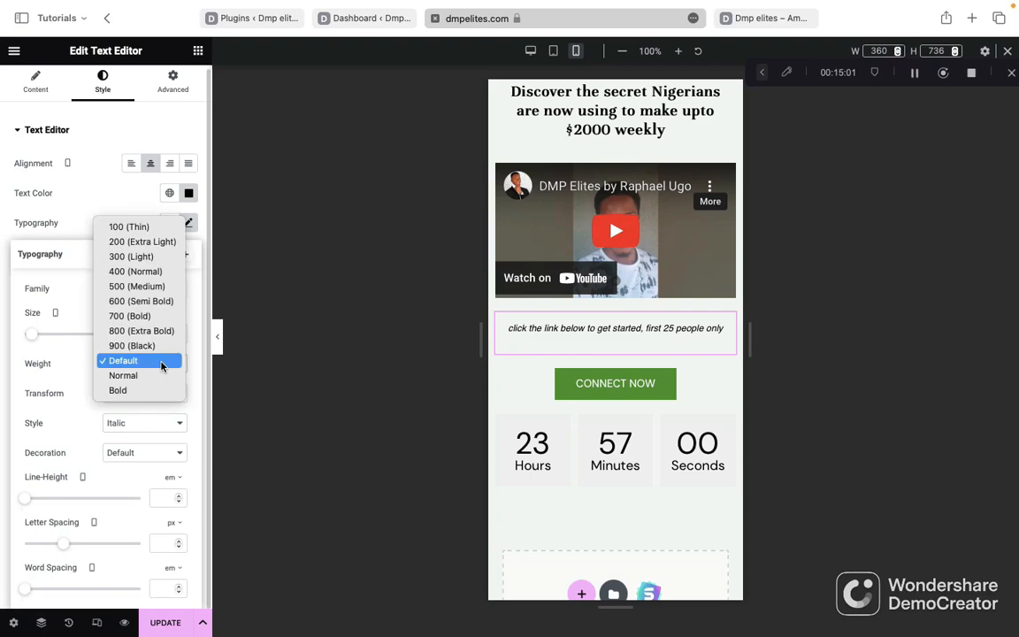
pyautogui.click(142, 258)
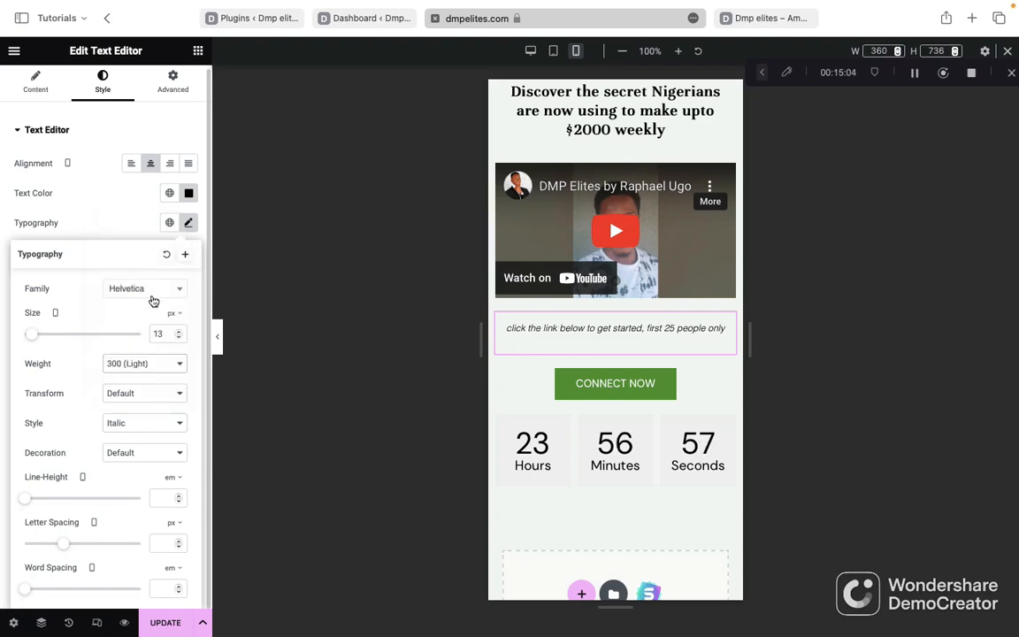
pyautogui.click(139, 364)
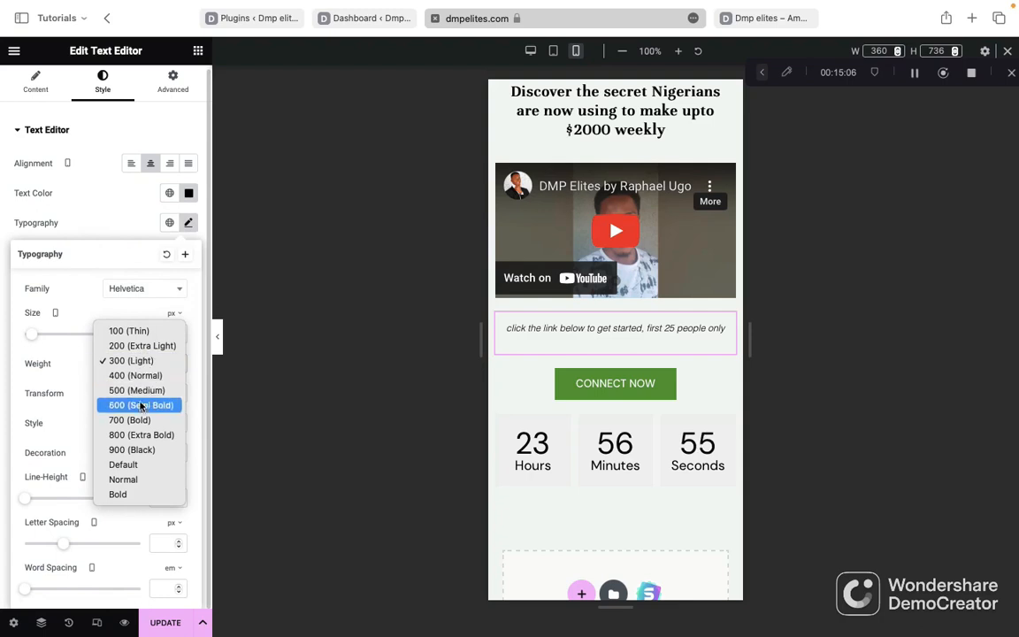
pyautogui.click(135, 391)
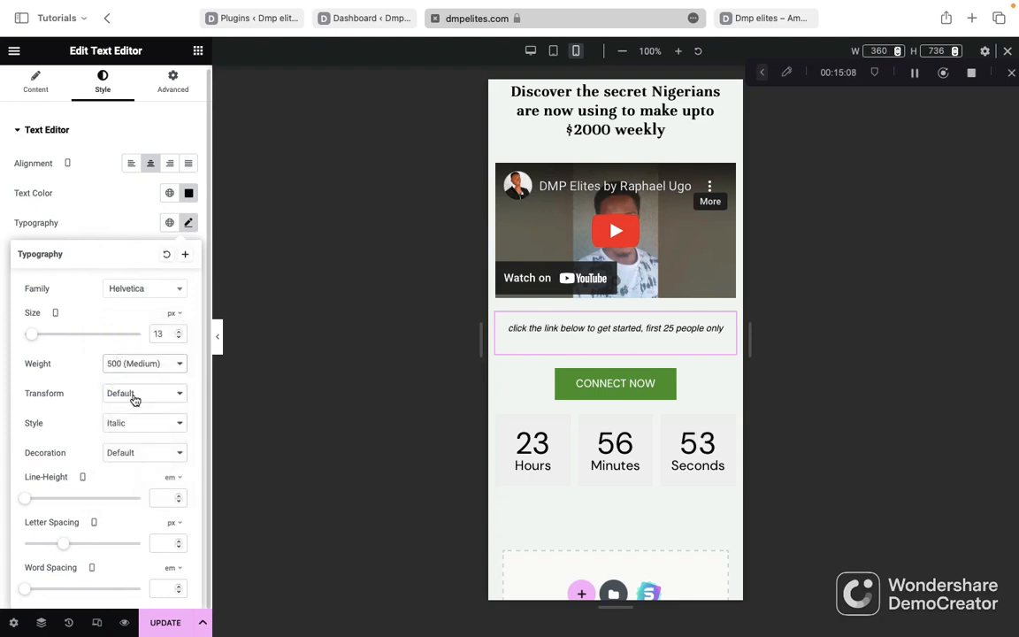
# Change the CONNECT NOW button's background color to dark green, #1C6800.
pyautogui.scroll(-2, 601, 357)
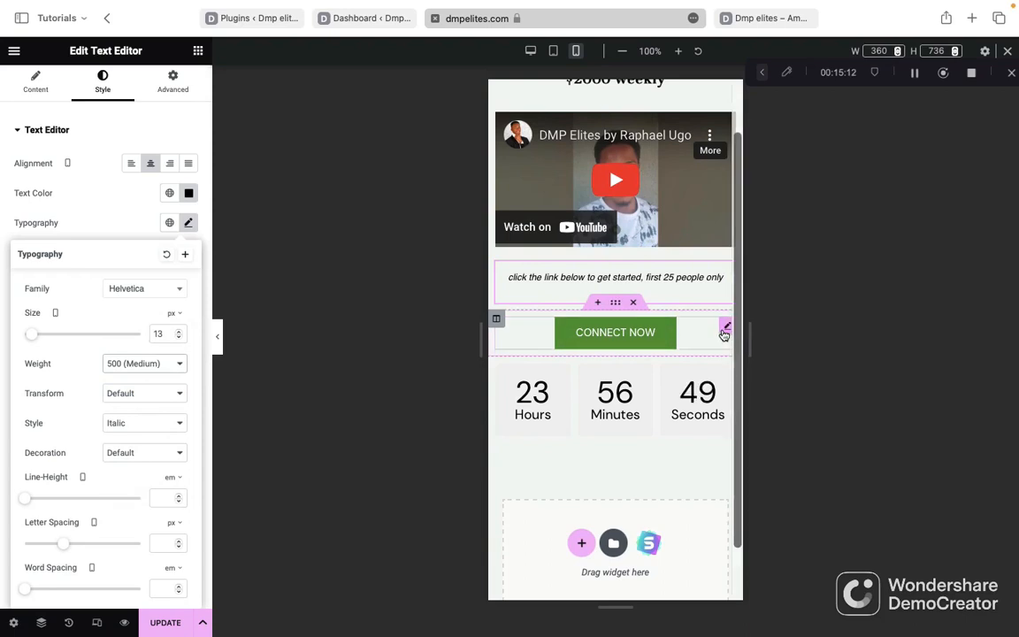
pyautogui.click(726, 330)
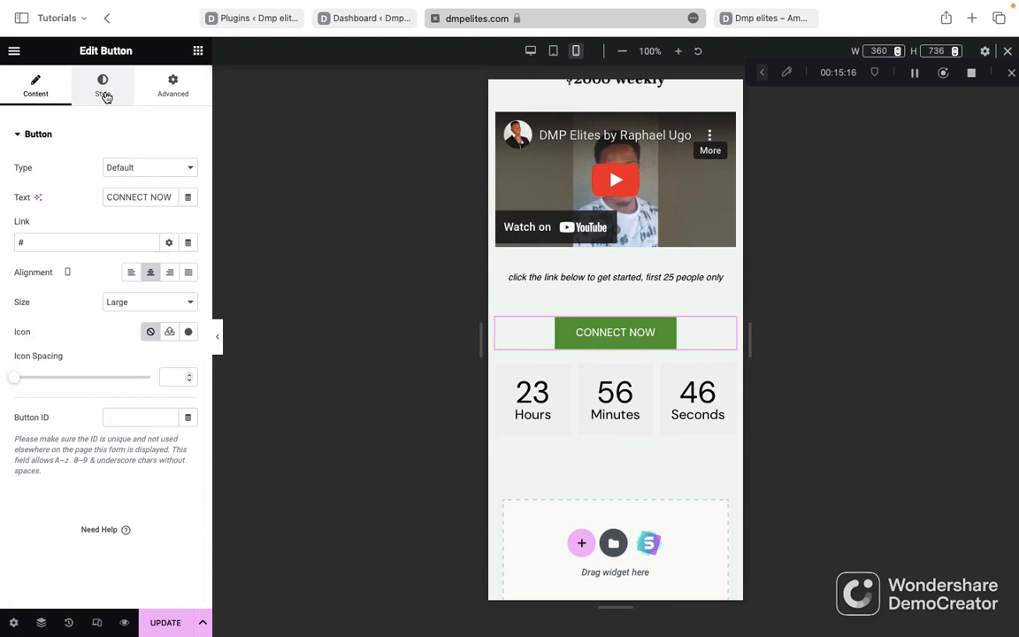
pyautogui.click(105, 97)
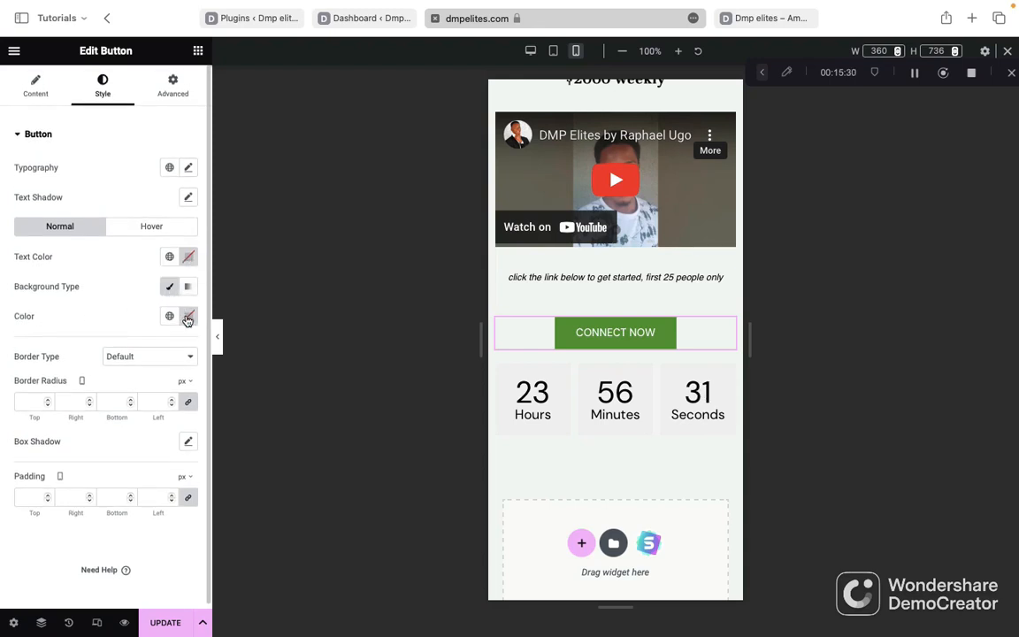
pyautogui.click(188, 319)
pyautogui.moveTo(271, 375); pyautogui.dragTo(286, 441)
pyautogui.click(154, 489)
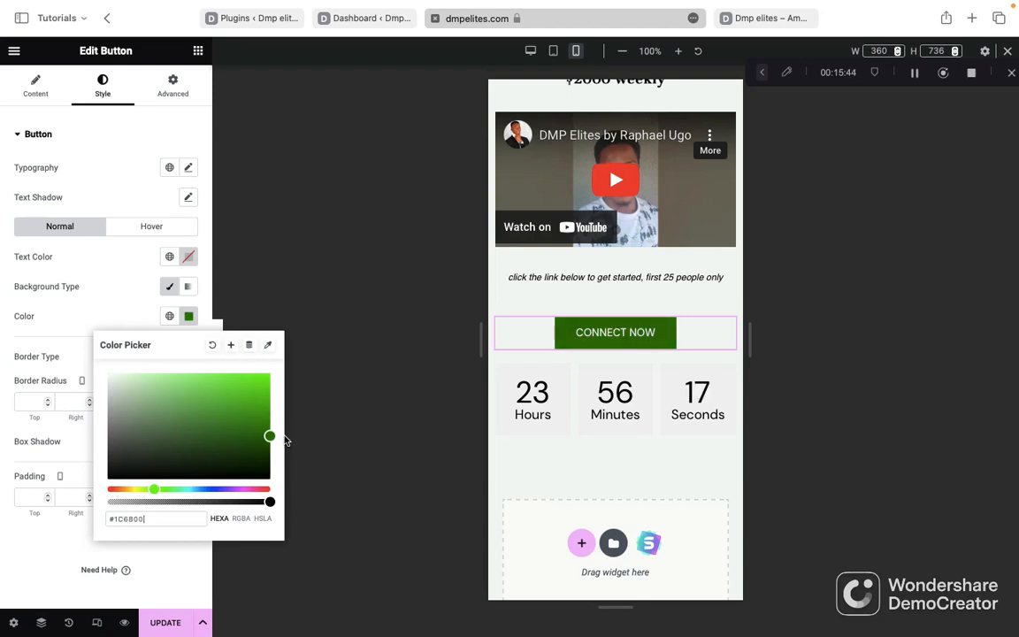
pyautogui.click(39, 553)
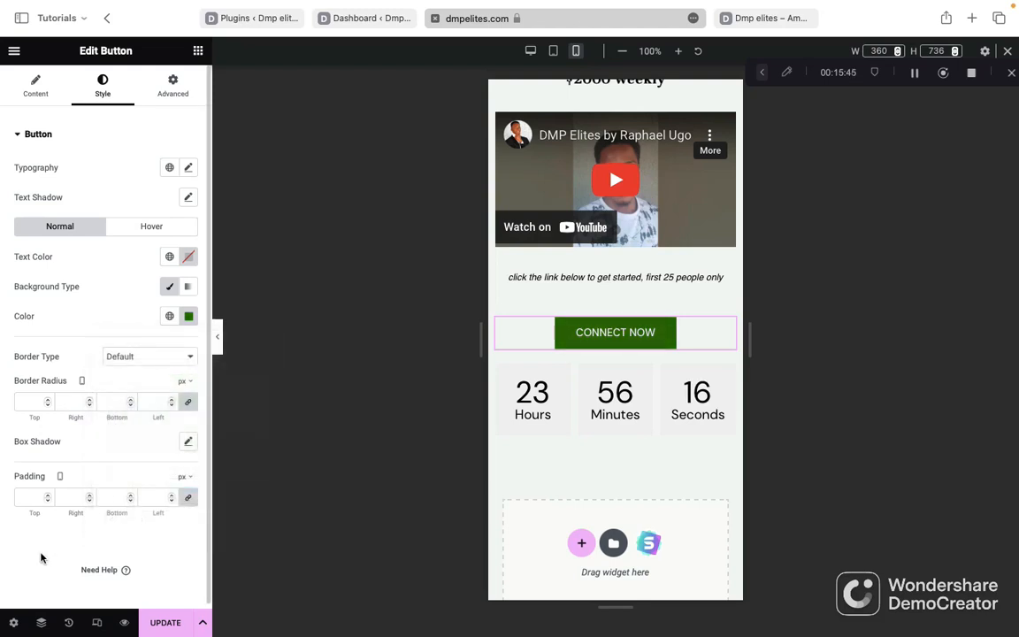
# Set the CONNECT NOW button's border radius to 7 px on all corners.
pyautogui.click(725, 376)
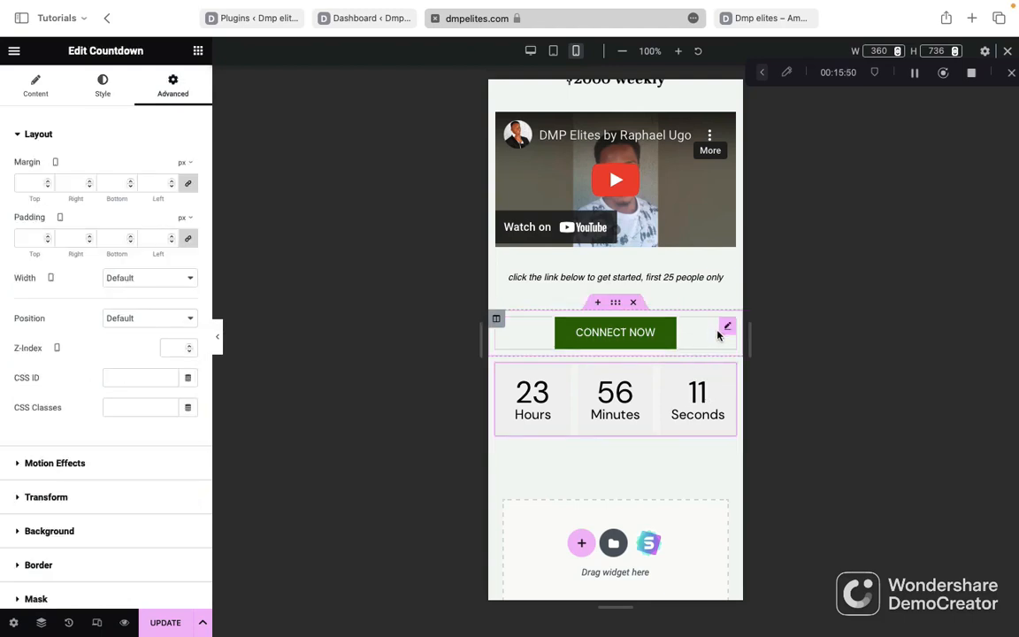
pyautogui.click(725, 329)
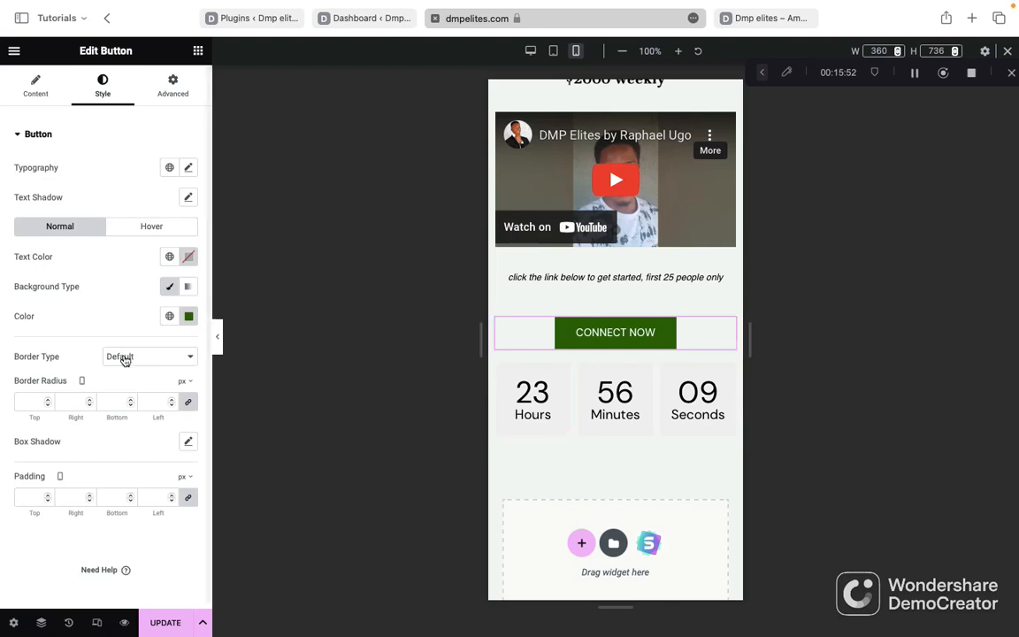
pyautogui.click(34, 402)
pyautogui.write('6')
pyautogui.press('Tab')
pyautogui.moveTo(107, 423); pyautogui.dragTo(282, 424)
pyautogui.moveTo(138, 429); pyautogui.dragTo(61, 552)
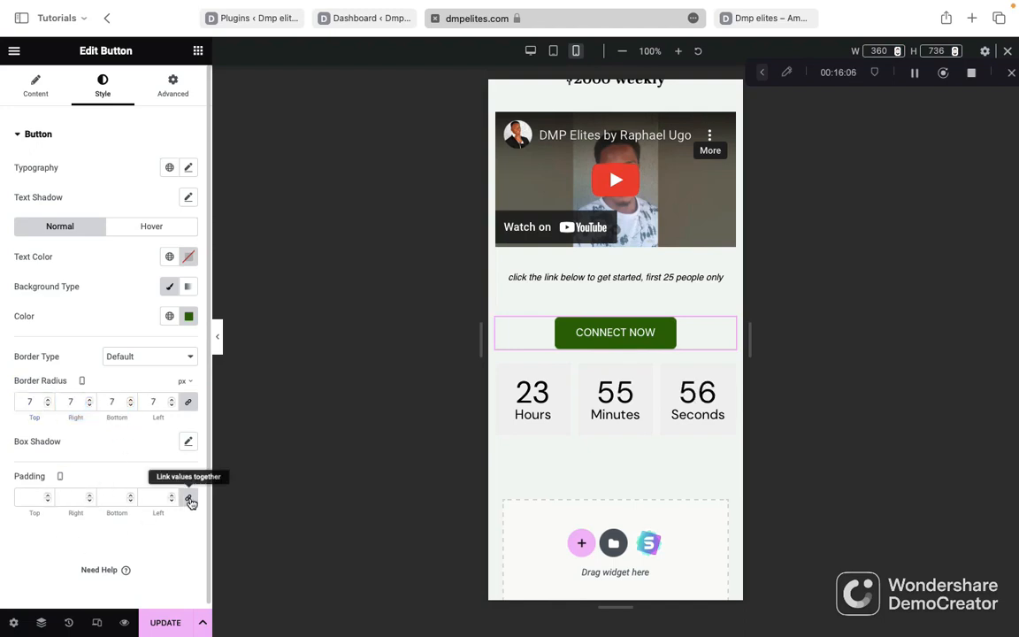
# Unlink the CONNECT NOW button's padding values and set the top and bottom padding to 20 px.
pyautogui.click(188, 498)
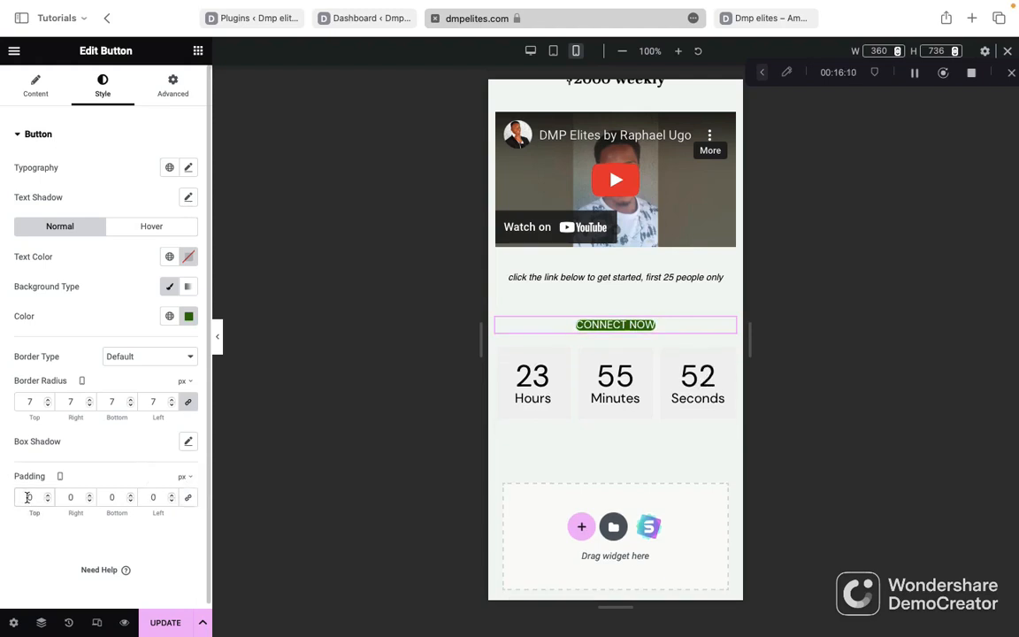
pyautogui.click(31, 497)
pyautogui.write('2')
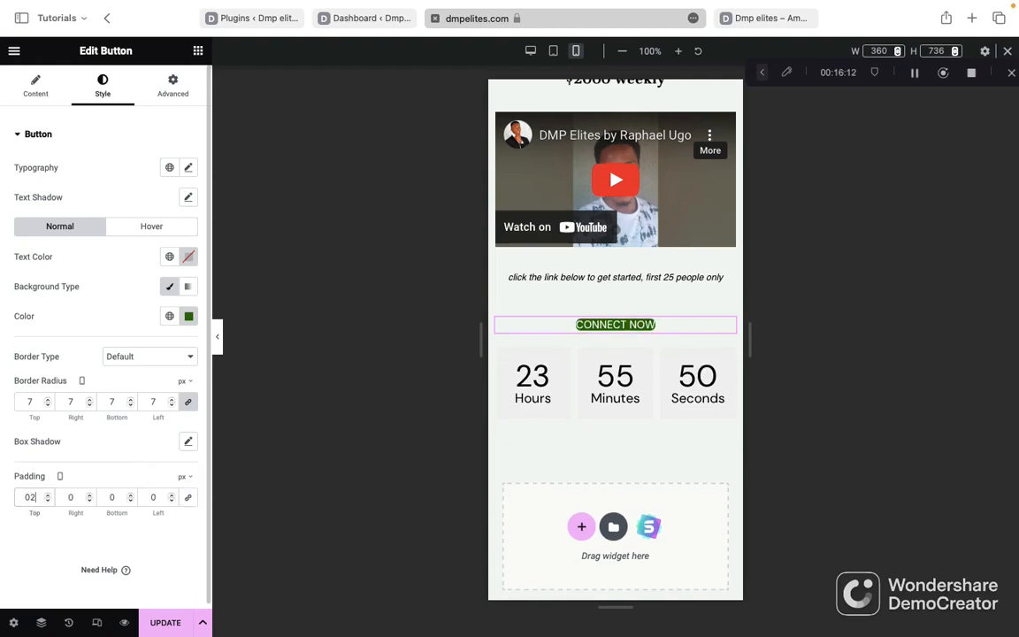
pyautogui.press('BackSpace')
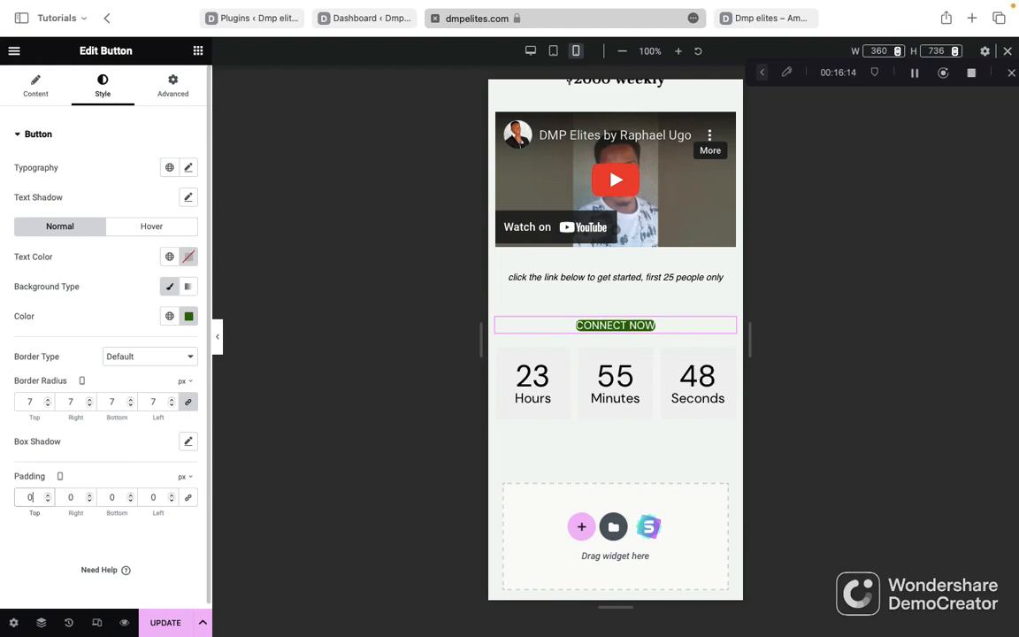
pyautogui.click(26, 497)
pyautogui.write('1')
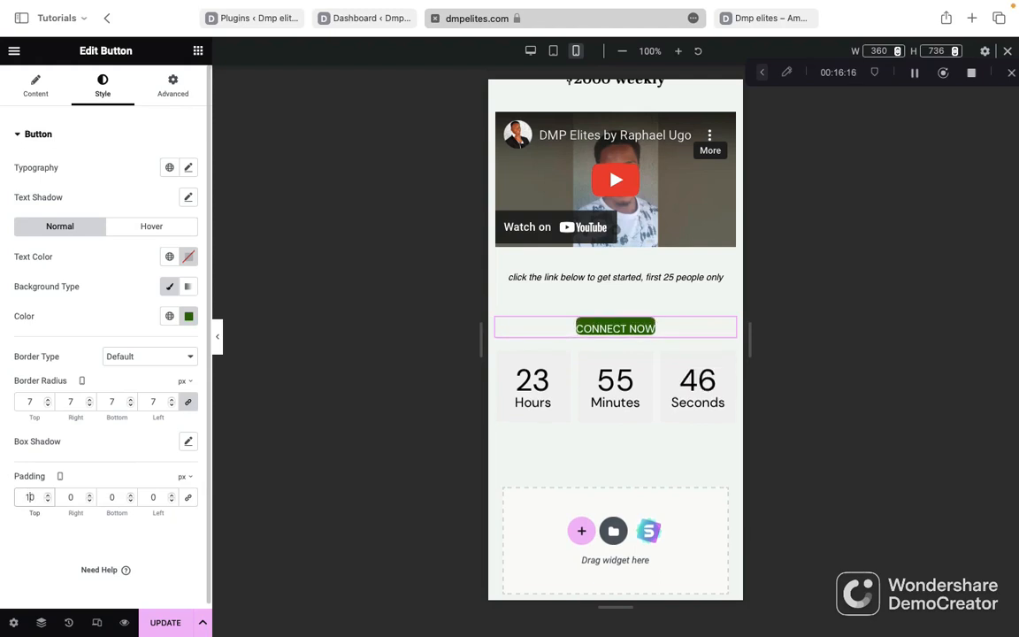
pyautogui.press('BackSpace')
pyautogui.write('2')
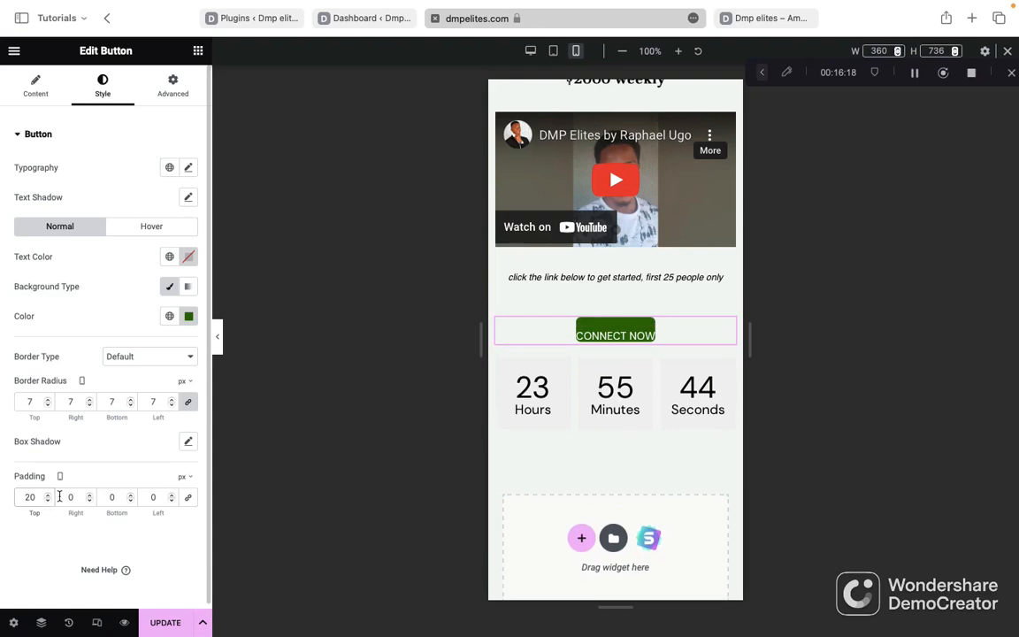
pyautogui.click(108, 497)
pyautogui.write('2')
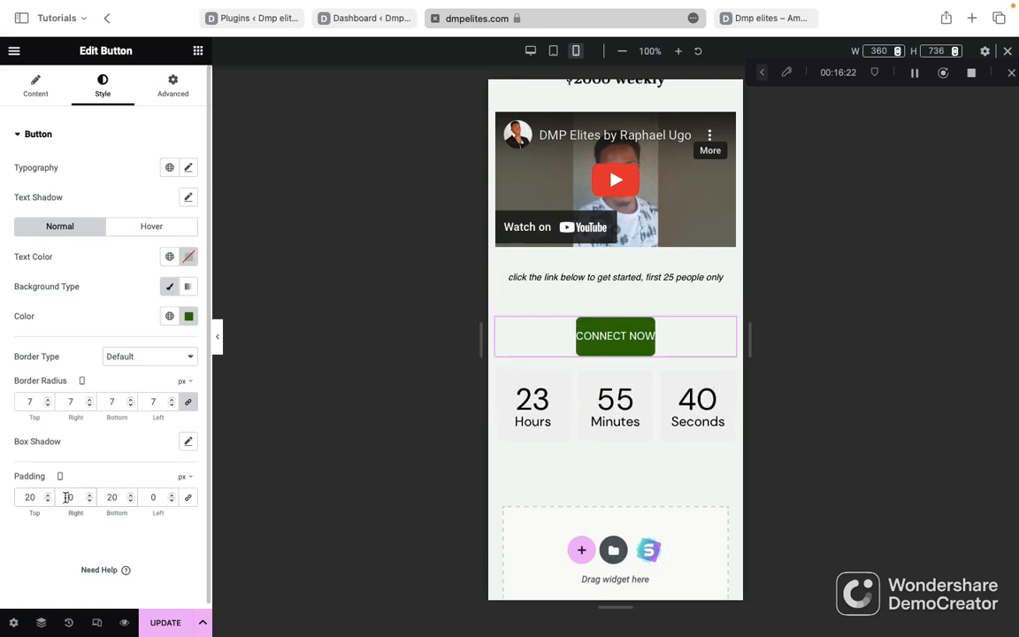
# Set the CONNECT NOW button's right and left padding to 80 px.
pyautogui.click(66, 497)
pyautogui.write('8')
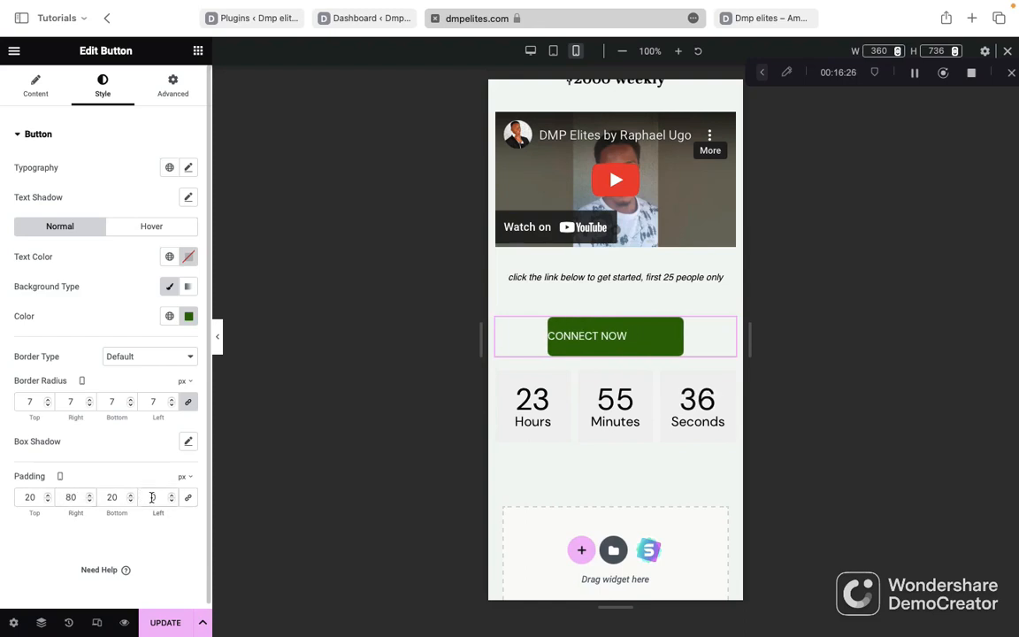
pyautogui.write('8')
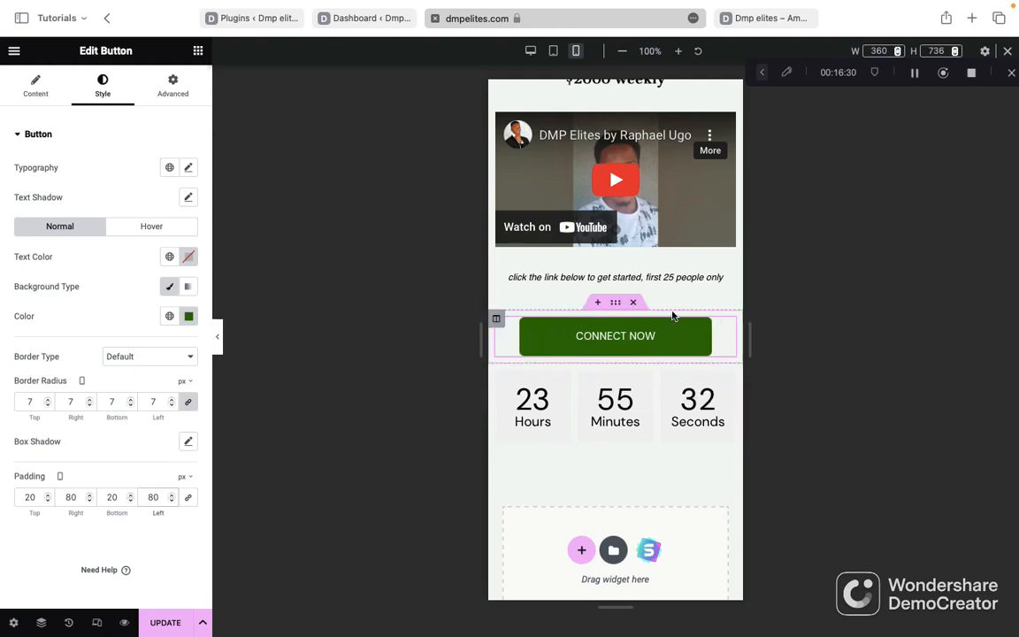
pyautogui.scroll(2, 672, 316)
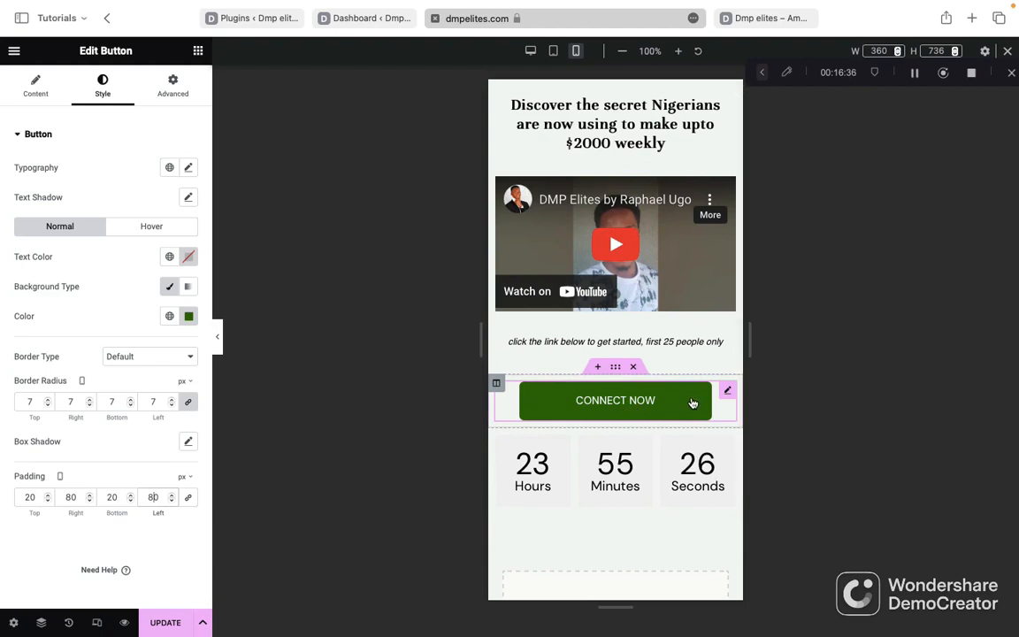
# Set the mobile font size of the countdown's digits to 30 px.
pyautogui.scroll(-3, 693, 404)
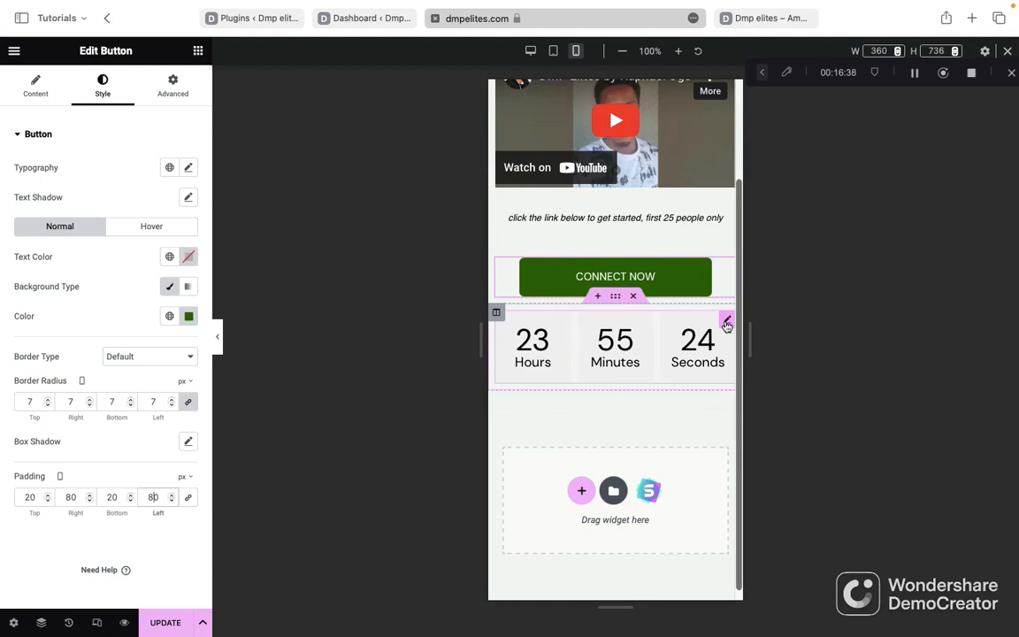
pyautogui.click(726, 323)
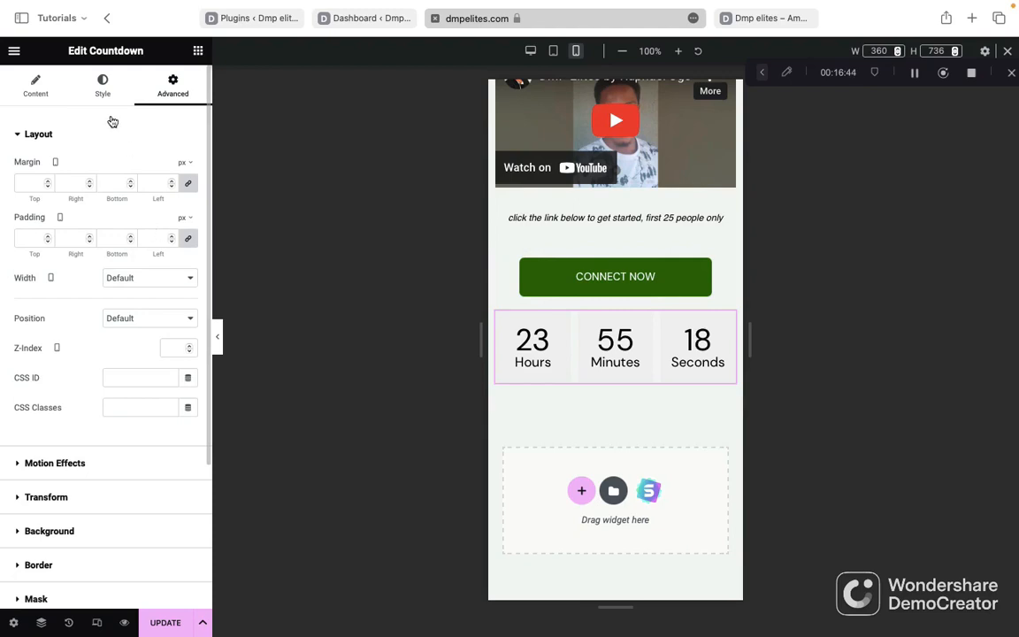
pyautogui.click(103, 92)
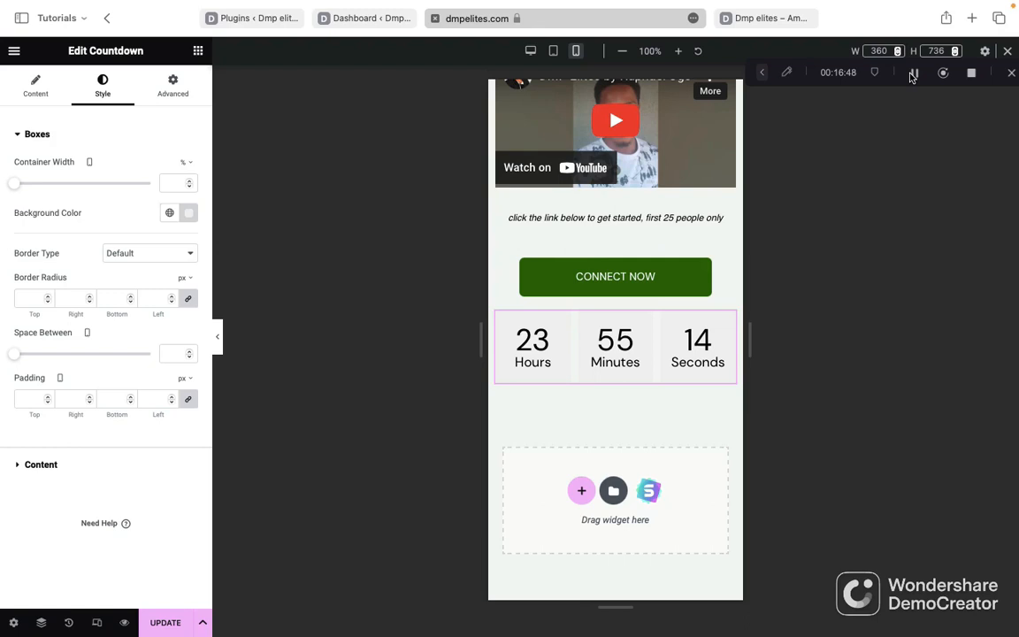
pyautogui.click(913, 76)
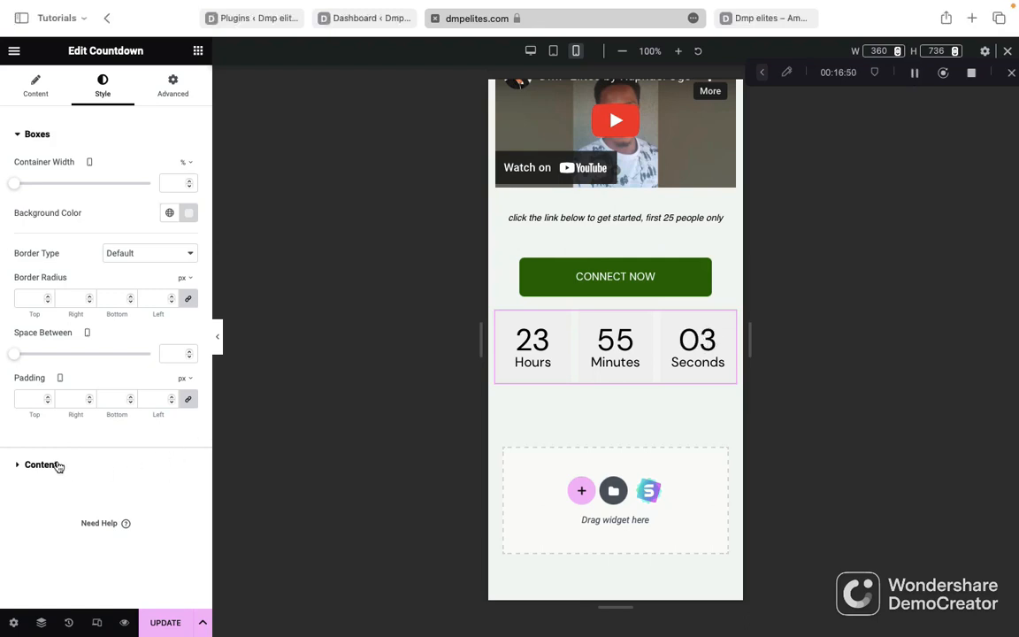
pyautogui.click(36, 468)
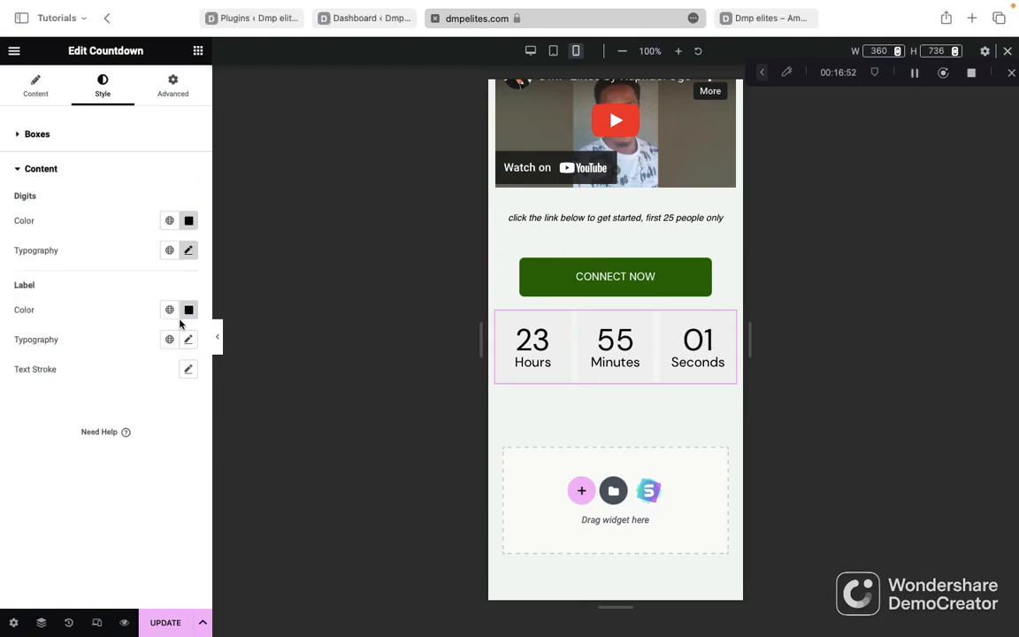
pyautogui.click(190, 251)
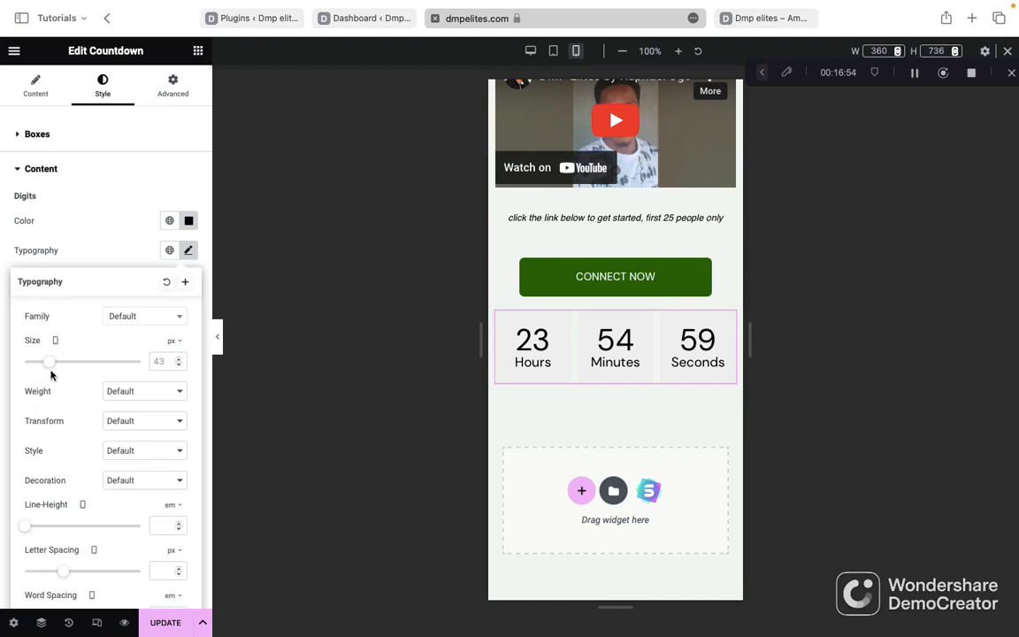
pyautogui.moveTo(50, 367); pyautogui.dragTo(43, 368)
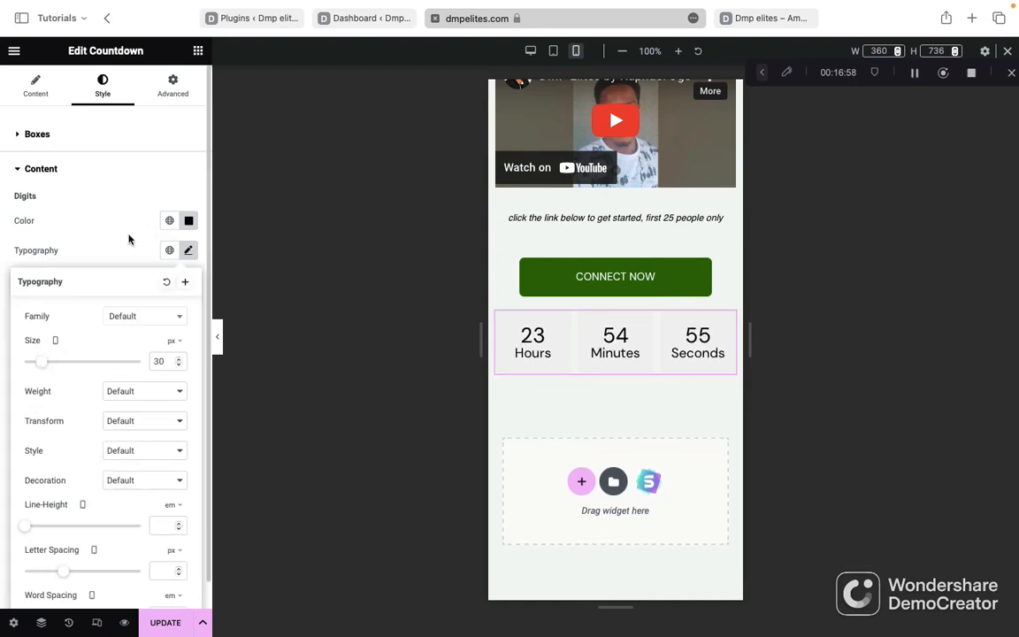
pyautogui.click(133, 242)
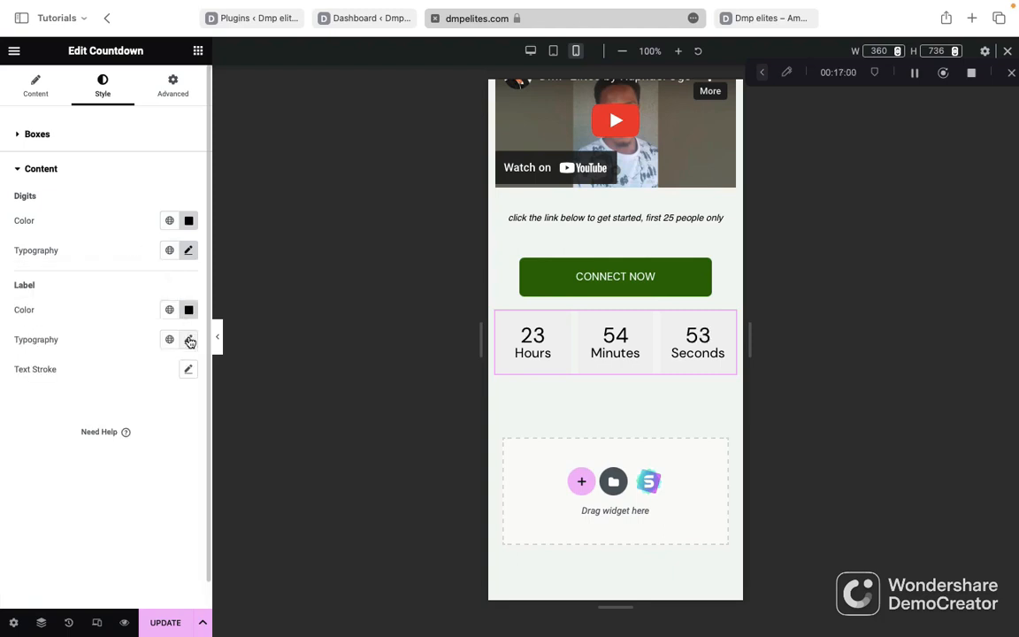
# Set the mobile font size of the countdown's labels to 16 px.
pyautogui.click(188, 339)
pyautogui.moveTo(28, 450); pyautogui.dragTo(33, 450)
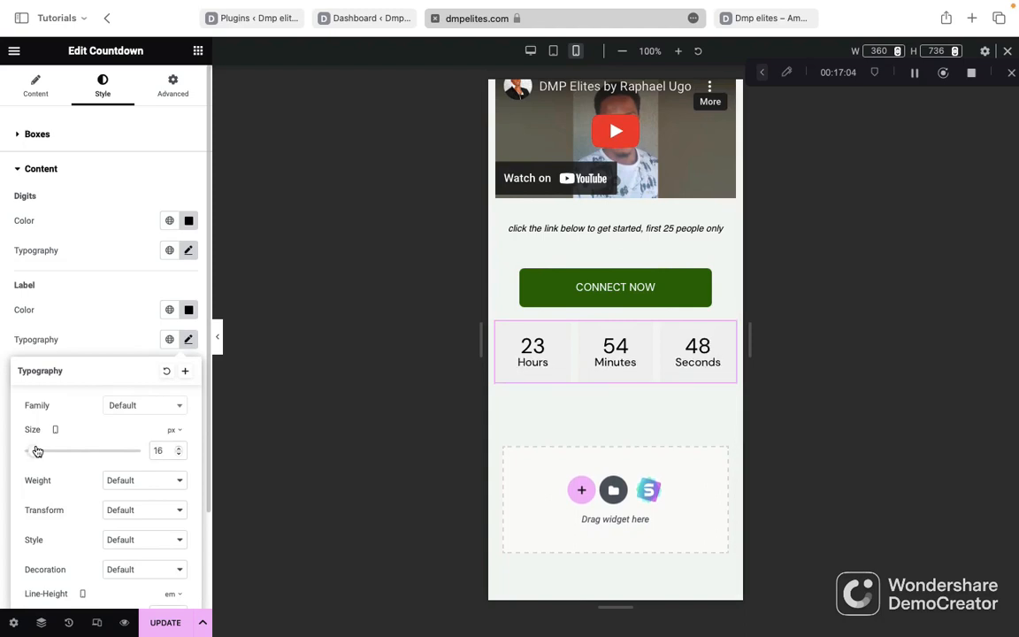
pyautogui.click(249, 323)
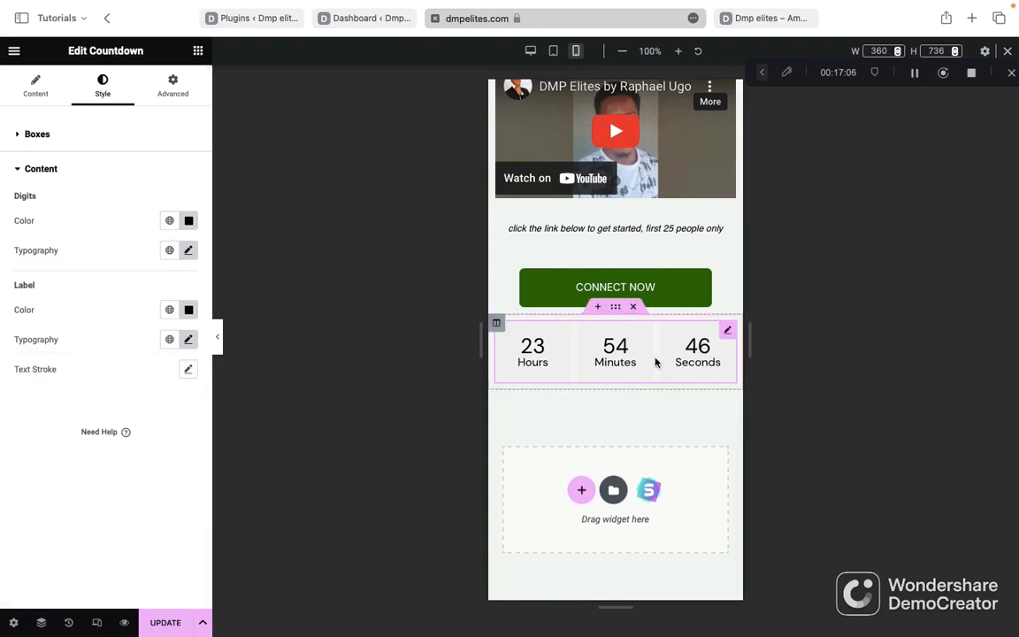
# Update the page with the mobile styling changes and play the embedded video in the mobile preview.
pyautogui.scroll(3, 655, 359)
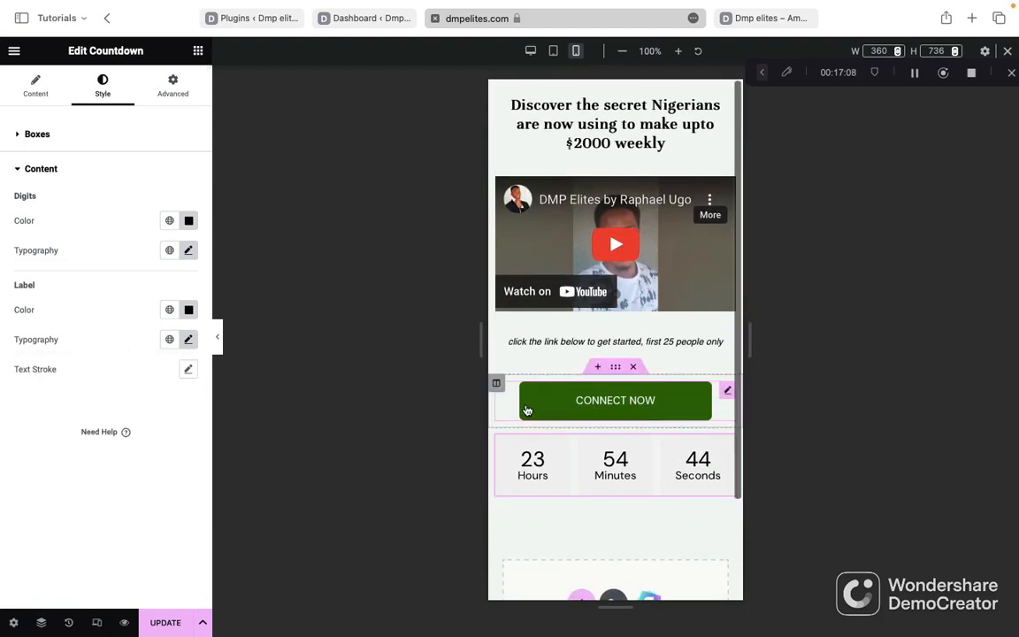
pyautogui.click(166, 625)
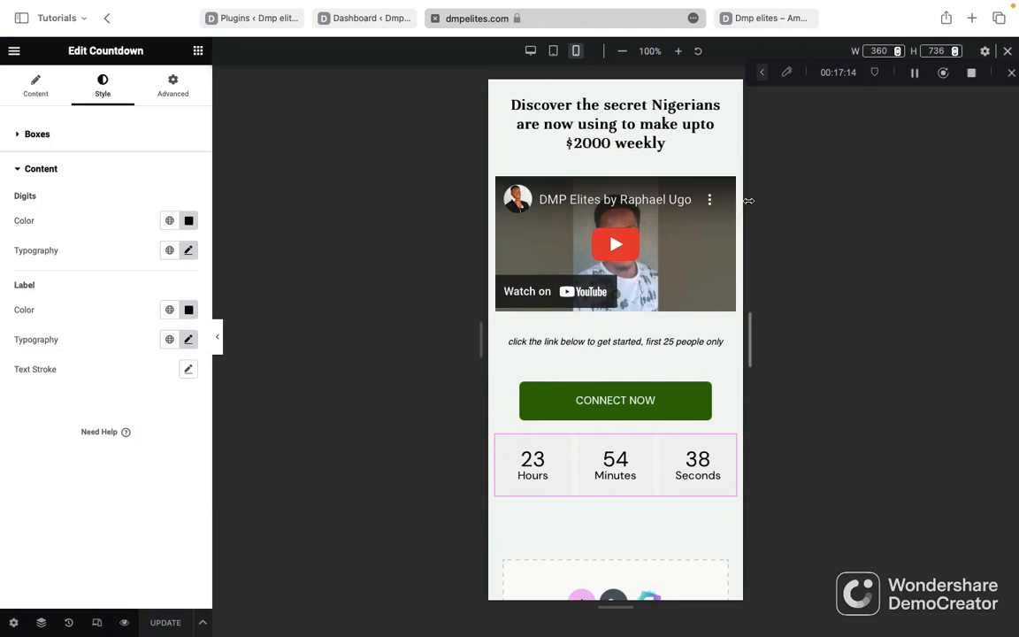
pyautogui.click(617, 251)
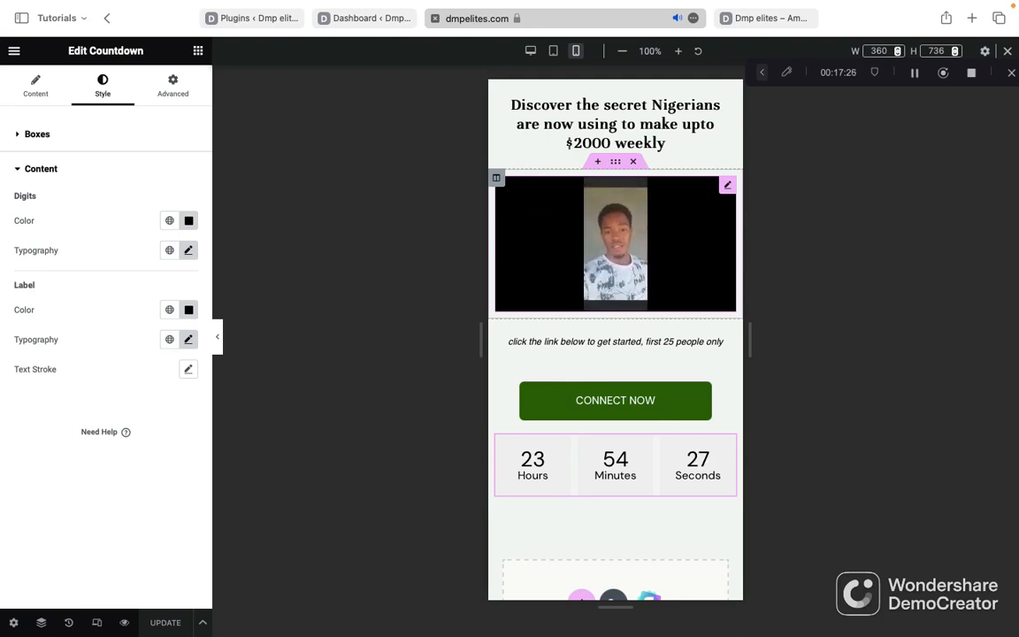
# Watch the embedded video at a higher volume, pausing it and resuming playback about three quarters of the way through.
pyautogui.press('XF86AudioRaiseVolume')
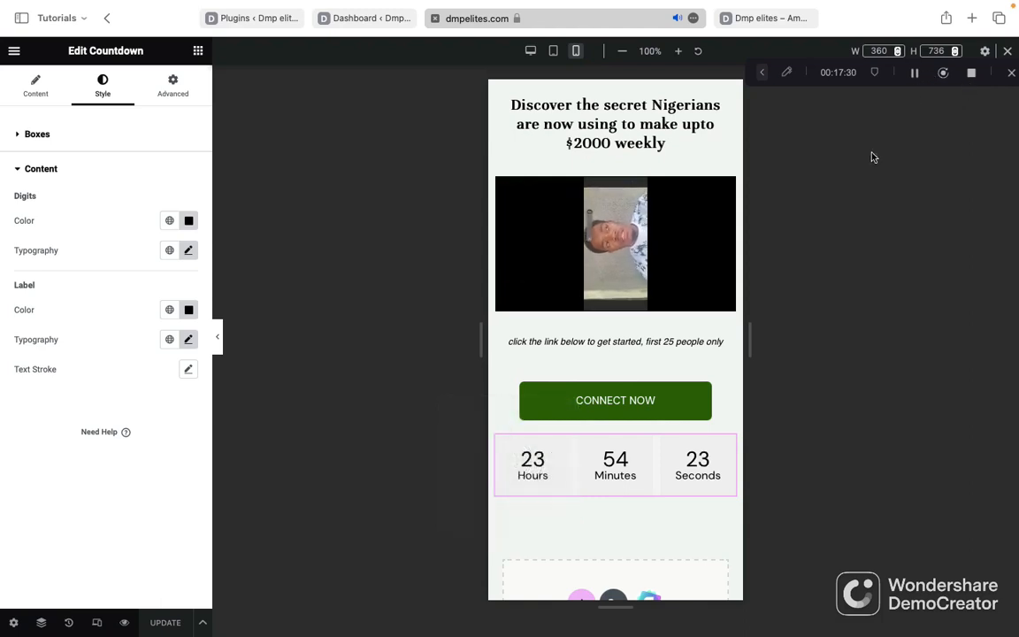
pyautogui.moveTo(647, 254)
pyautogui.click(520, 298)
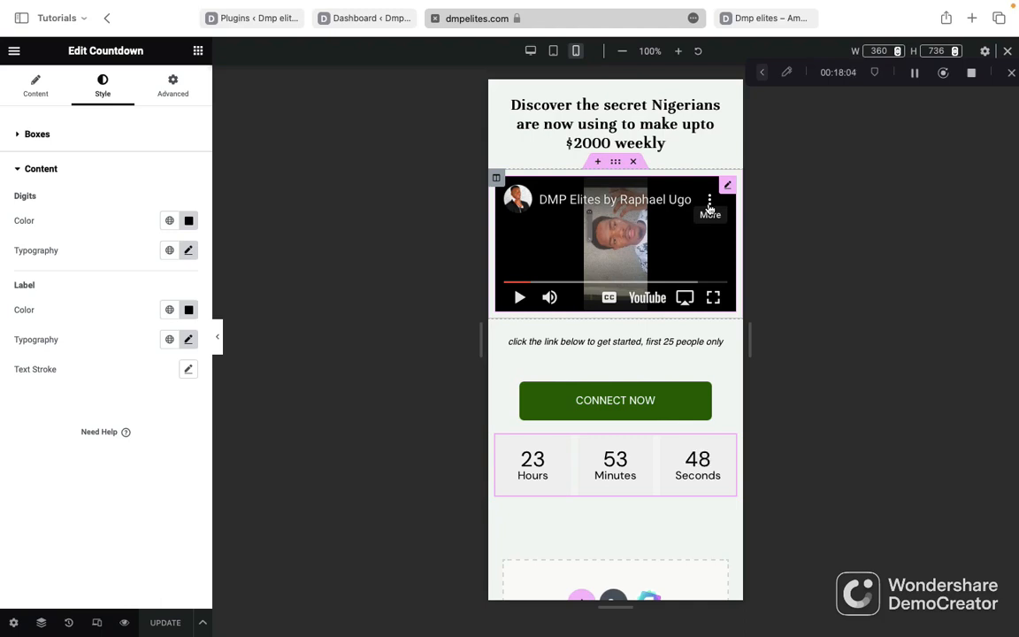
pyautogui.click(675, 282)
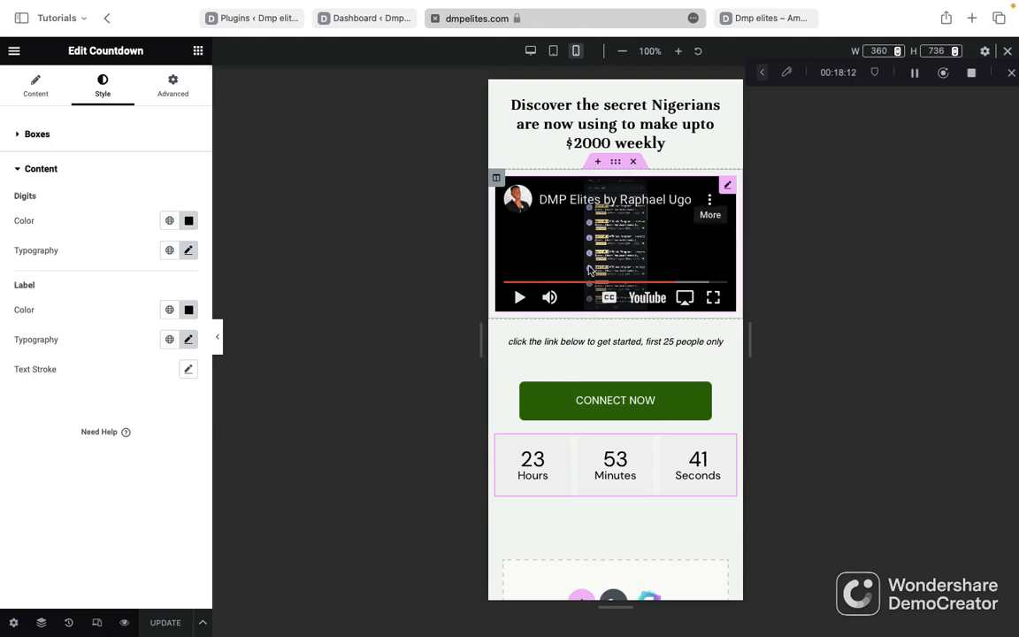
pyautogui.click(520, 297)
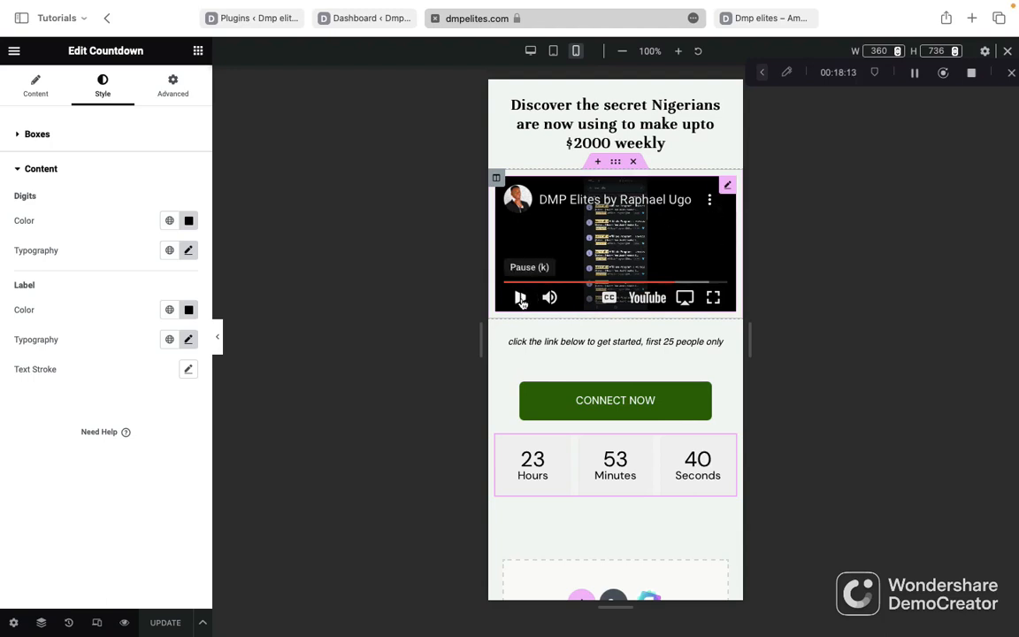
# View the embedded video in full screen, return to the mobile preview and pause playback.
pyautogui.click(713, 297)
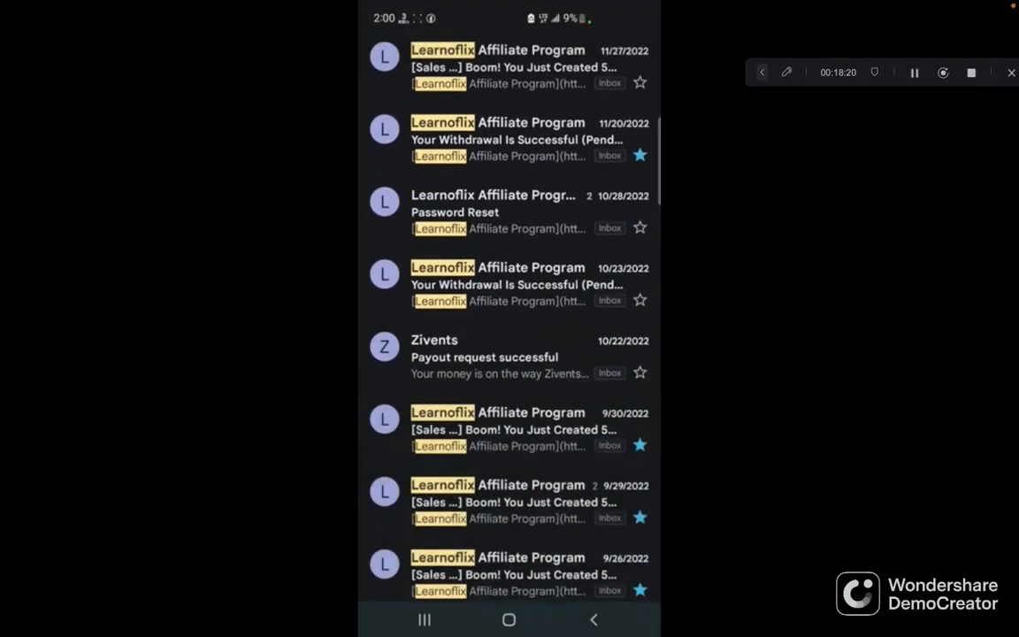
pyautogui.moveTo(714, 292)
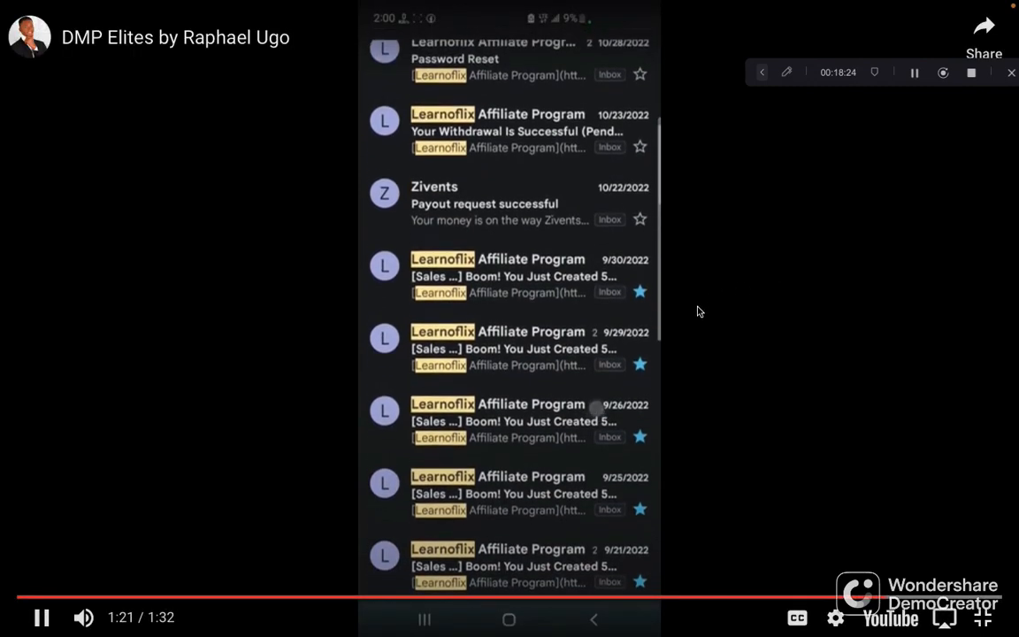
pyautogui.hotkey('ctrl', 'Left')
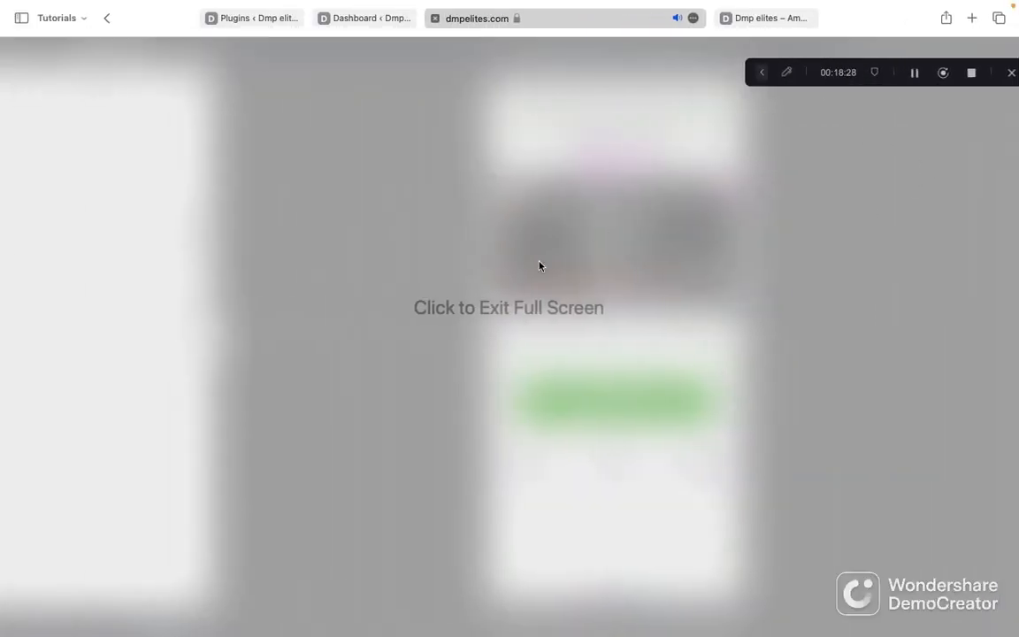
pyautogui.click(494, 305)
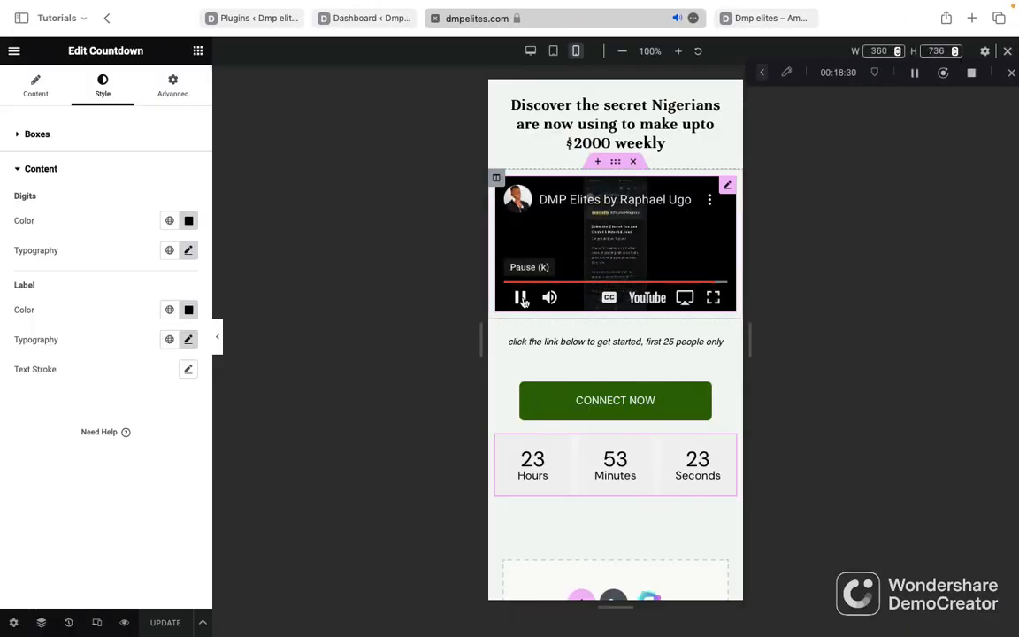
pyautogui.click(522, 299)
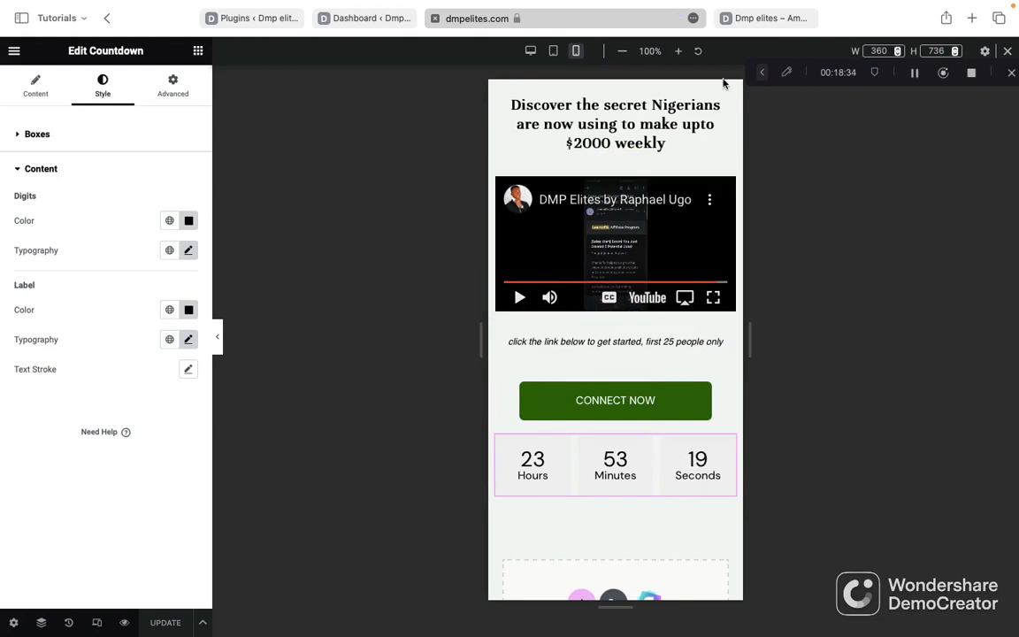
# Reload the live home page, review it from the heading down to the countdown, and return to the Elementor editor.
pyautogui.click(378, 18)
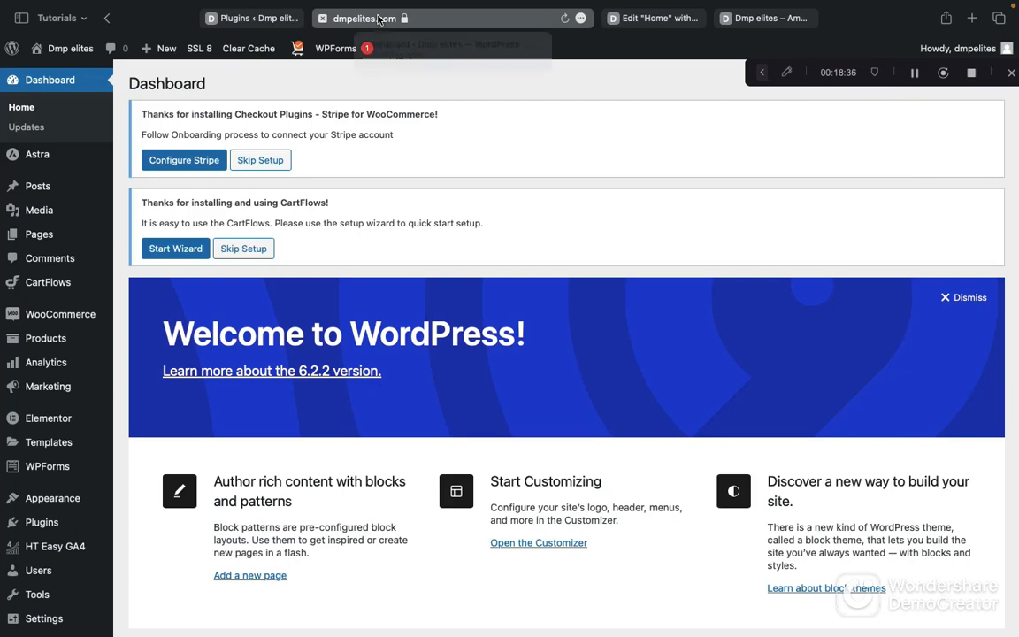
pyautogui.click(727, 18)
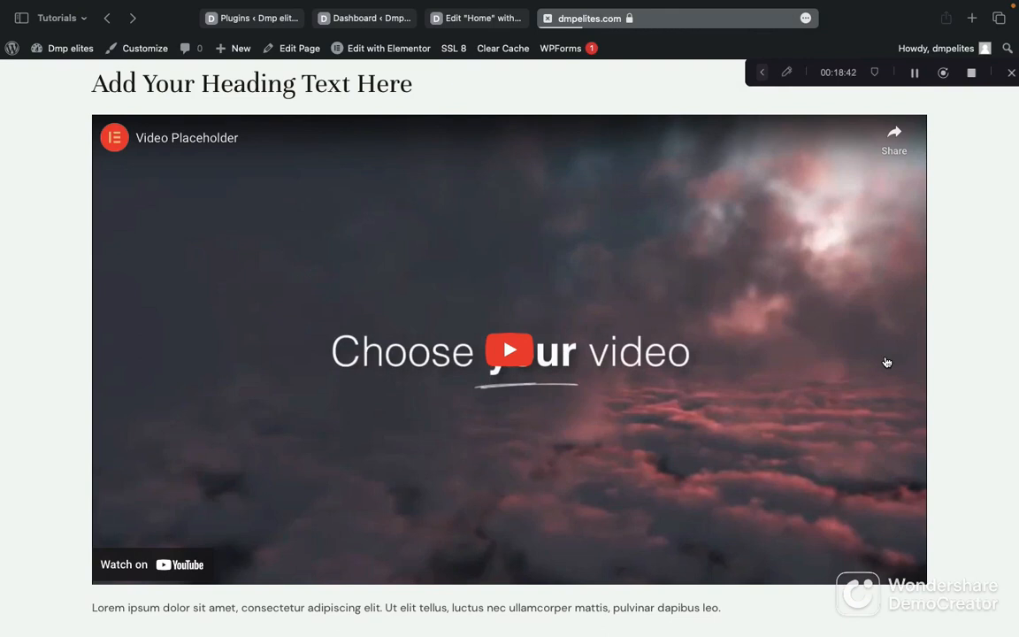
pyautogui.press('super+r')
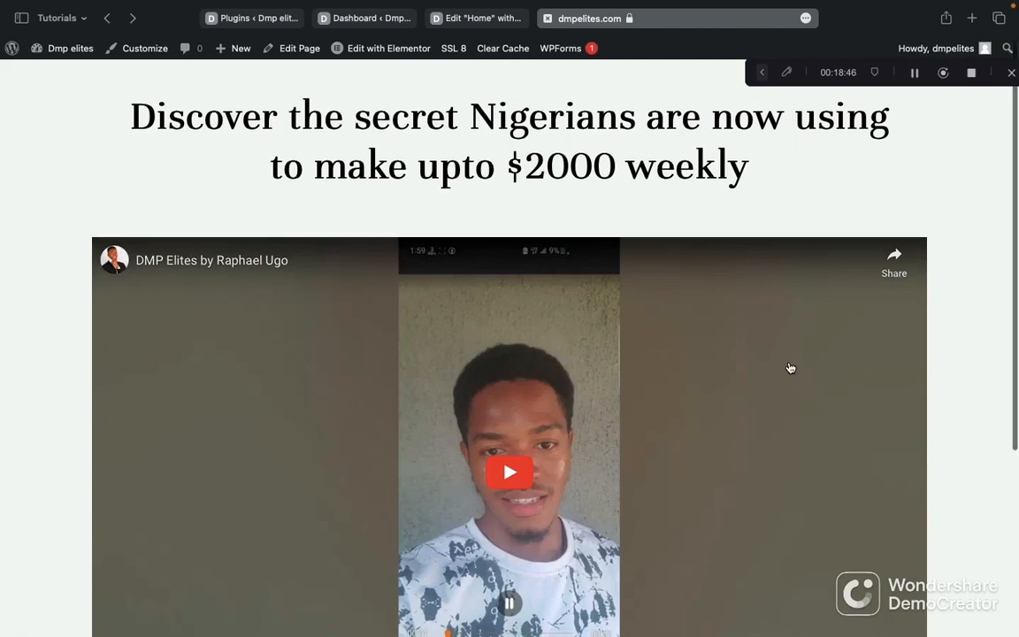
pyautogui.scroll(-5, 790, 368)
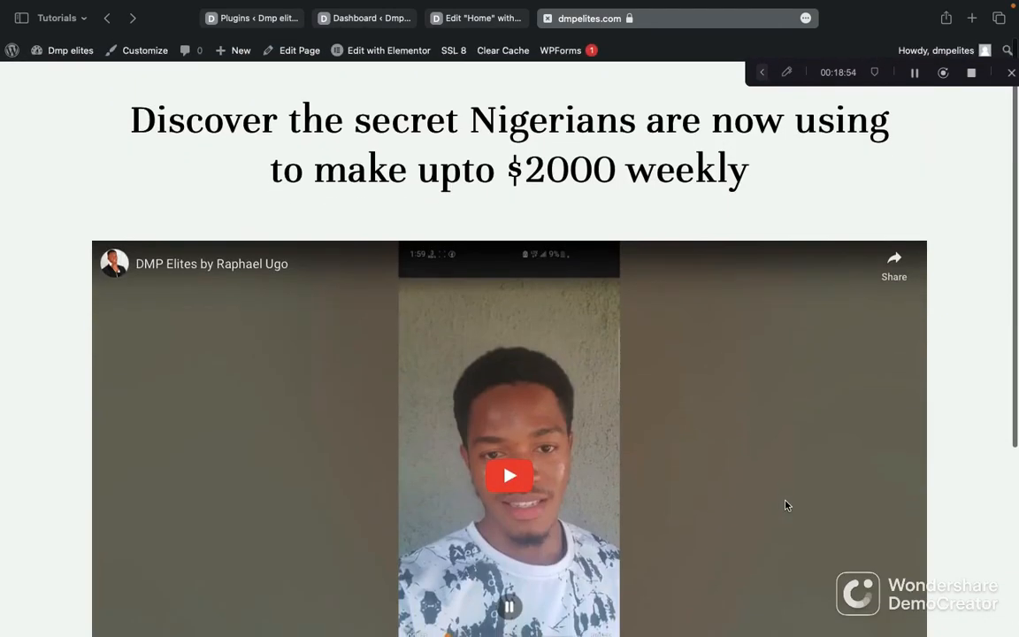
pyautogui.scroll(-4, 786, 502)
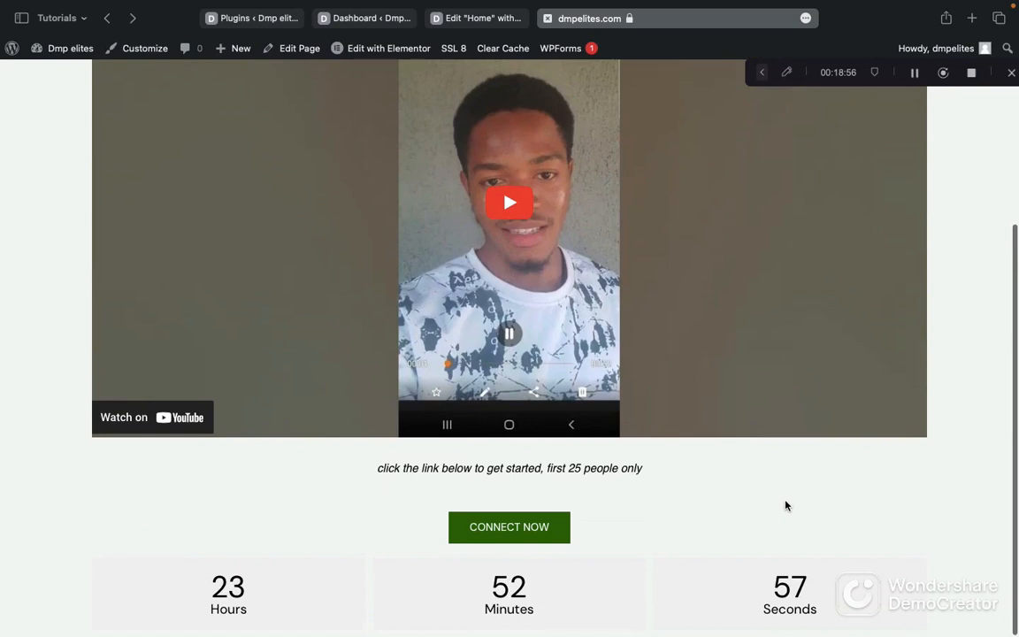
pyautogui.scroll(3, 786, 505)
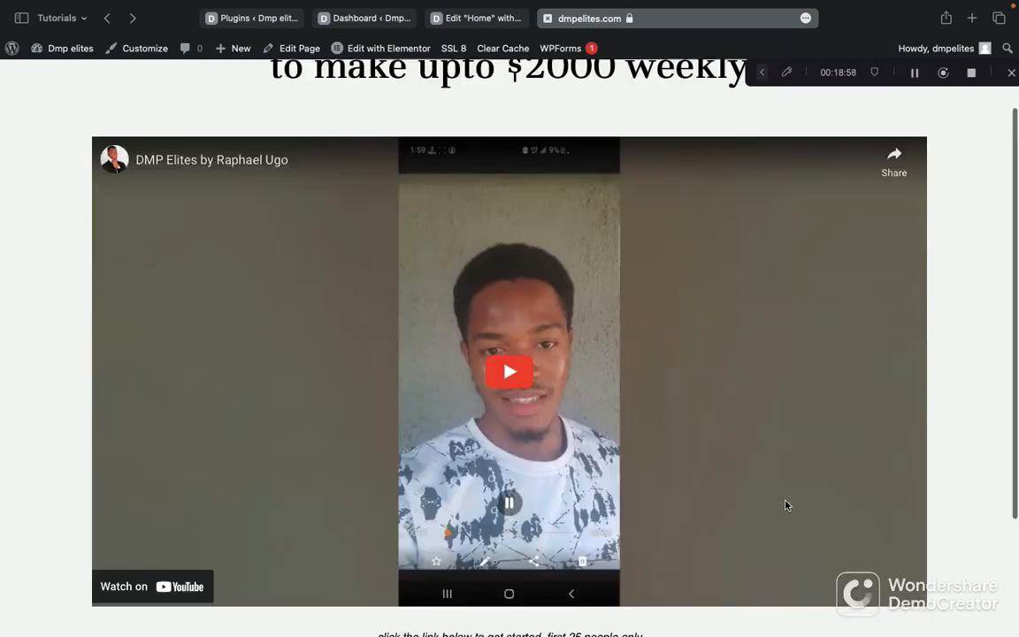
pyautogui.scroll(2, 786, 505)
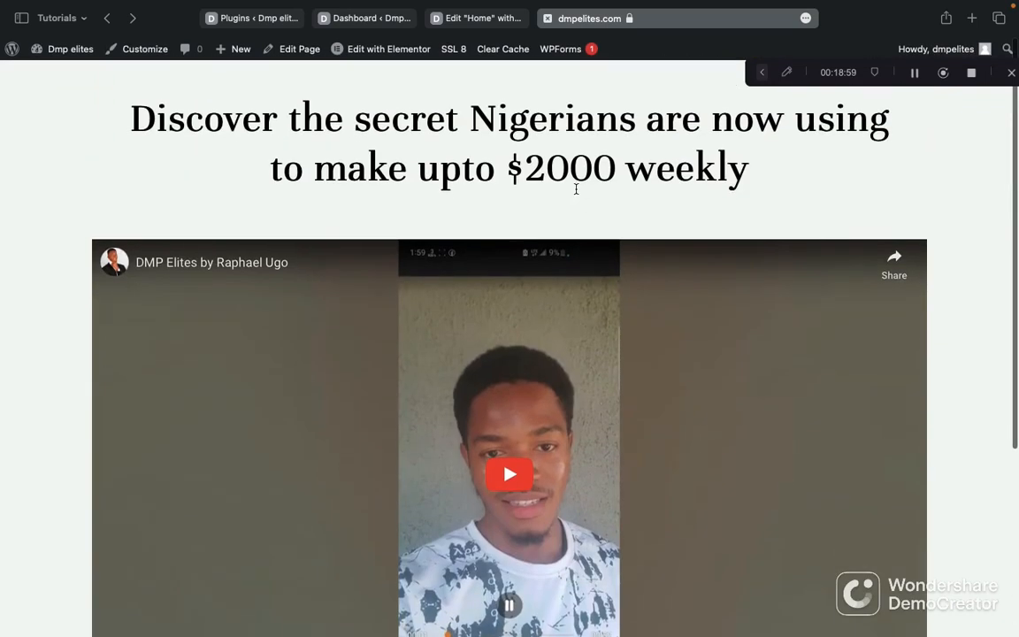
pyautogui.click(497, 35)
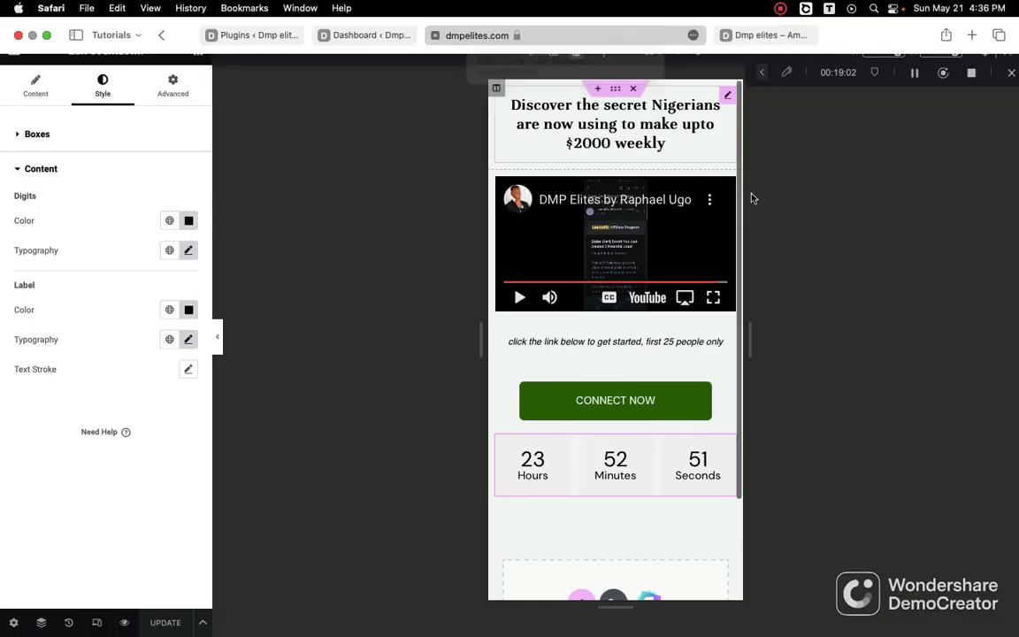